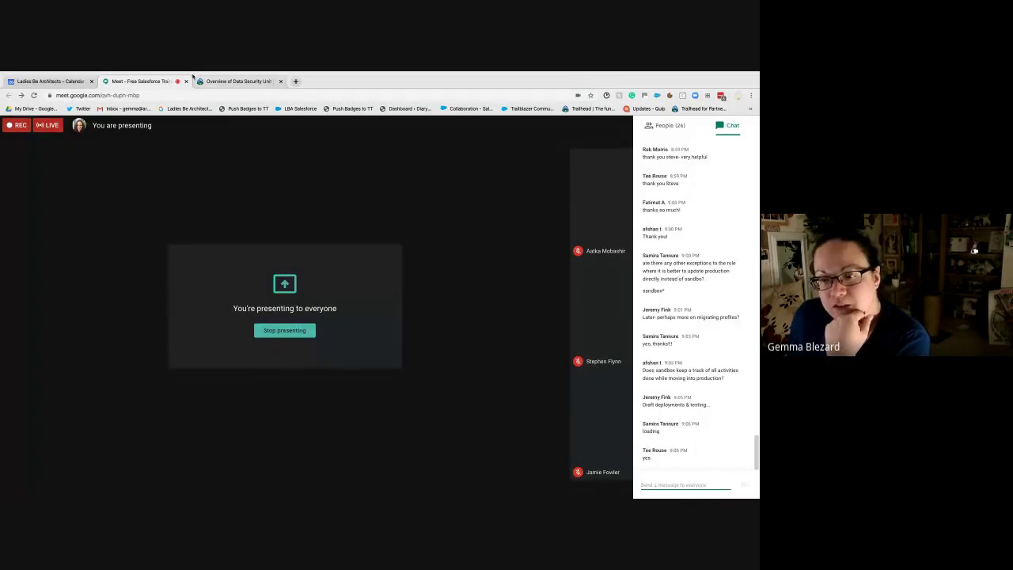
Step: Bring the 'Overview of Data Security' Trailhead tab into the shared Meet screen
{"action": "key", "text": "ctrl+Tab"}
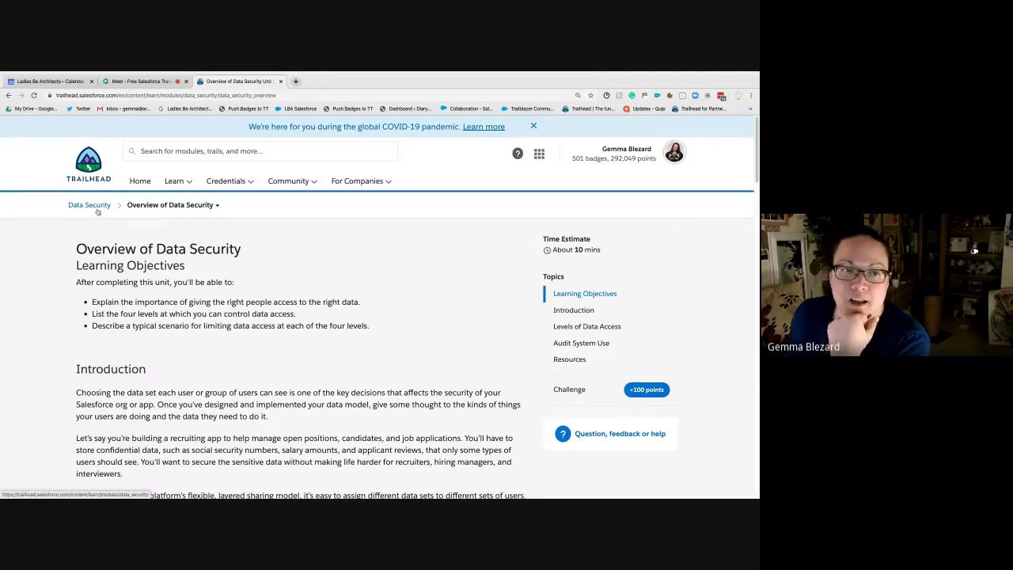
Step: Glance at the module's unit list, read through the Introduction and Note, then return to Meet
{"action": "left_click", "coordinate": [160, 204]}
{"action": "scroll", "coordinate": [458, 341], "scroll_direction": "down", "scroll_amount": 1}
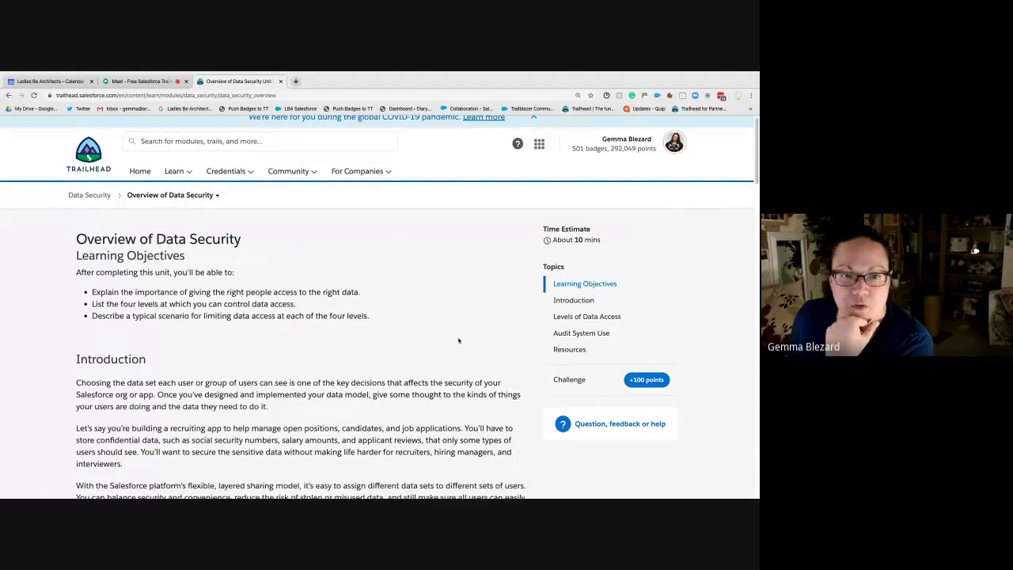
{"action": "scroll", "coordinate": [458, 341], "scroll_direction": "down", "scroll_amount": 3}
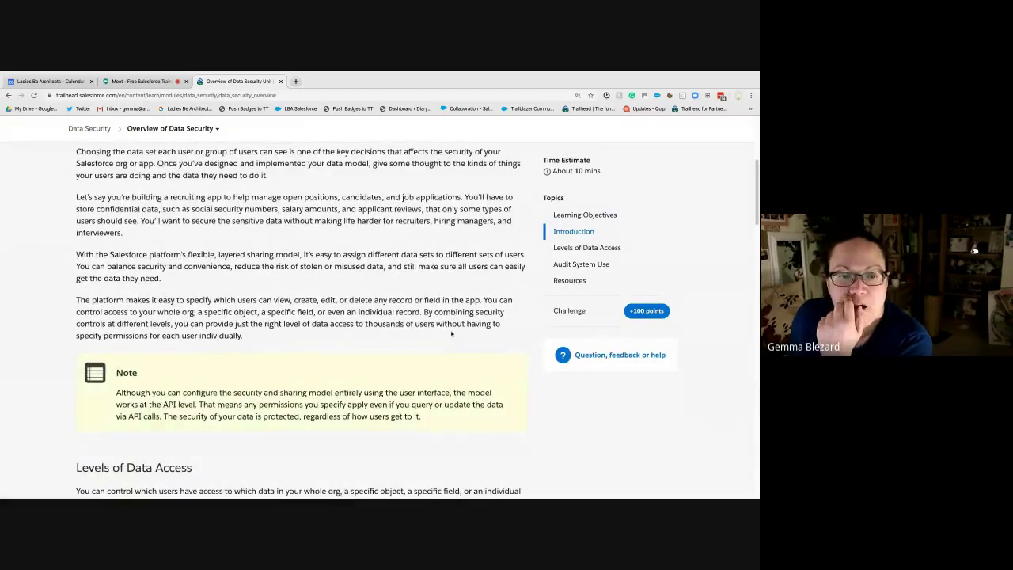
{"action": "scroll", "coordinate": [451, 333], "scroll_direction": "down", "scroll_amount": 1}
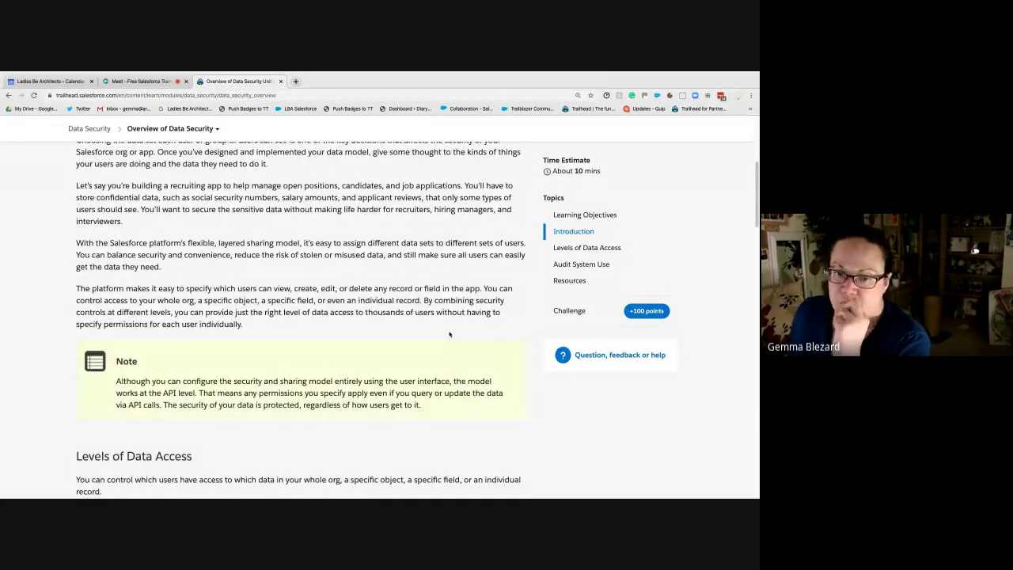
{"action": "scroll", "coordinate": [450, 334], "scroll_direction": "up", "scroll_amount": 1}
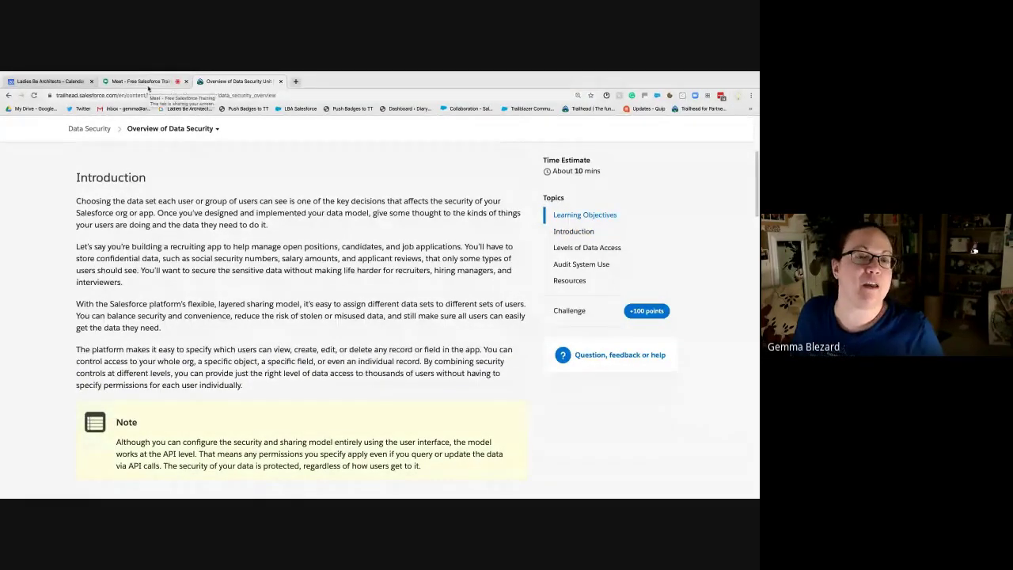
{"action": "left_click", "coordinate": [148, 82]}
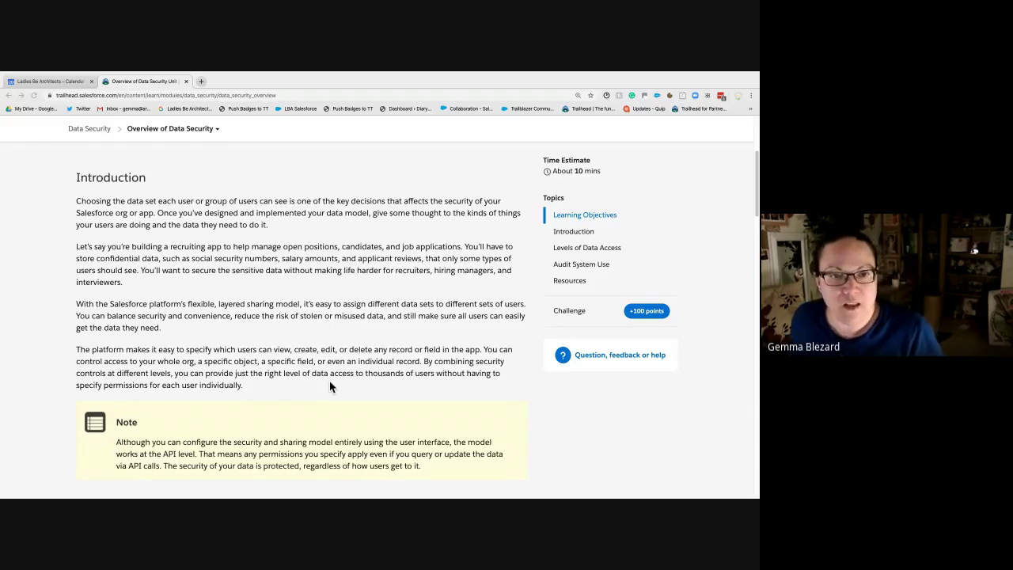
Step: Highlight the 'Let's say you're building a recruiting app' sentence for emphasis, then clear it
{"action": "left_click_drag", "start_coordinate": [82, 259], "coordinate": [184, 303]}
{"action": "left_click", "coordinate": [139, 290]}
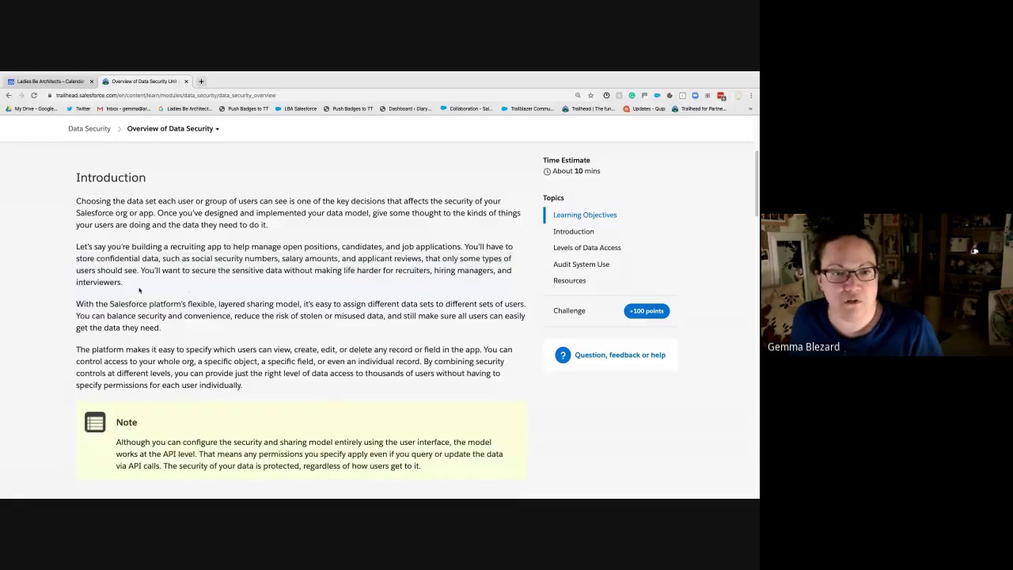
{"action": "left_click_drag", "start_coordinate": [76, 246], "coordinate": [100, 268]}
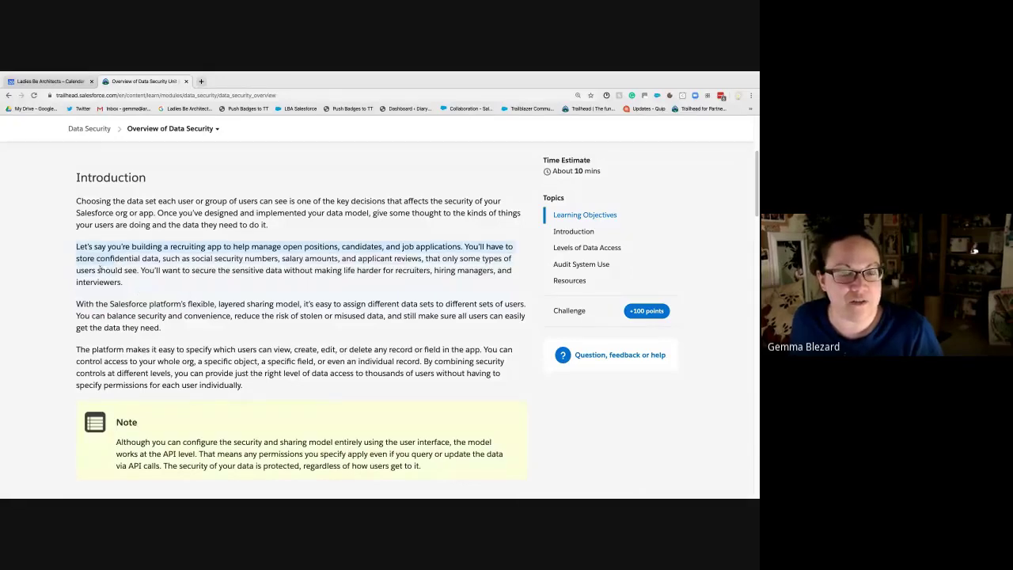
{"action": "left_click", "coordinate": [192, 285]}
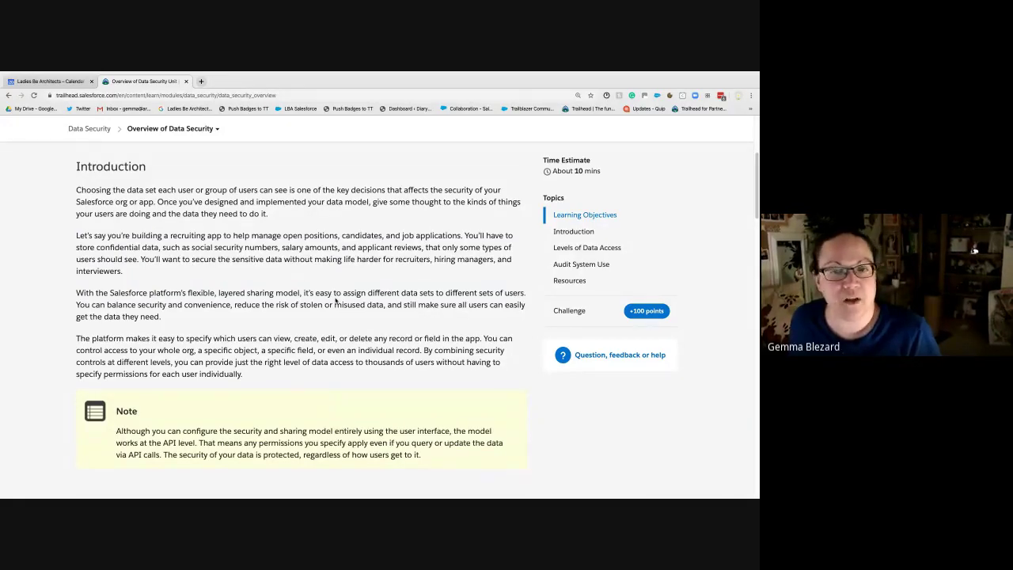
Step: Scroll down through the unit to the Levels of Data Access section
{"action": "scroll", "coordinate": [336, 300], "scroll_direction": "down", "scroll_amount": 2}
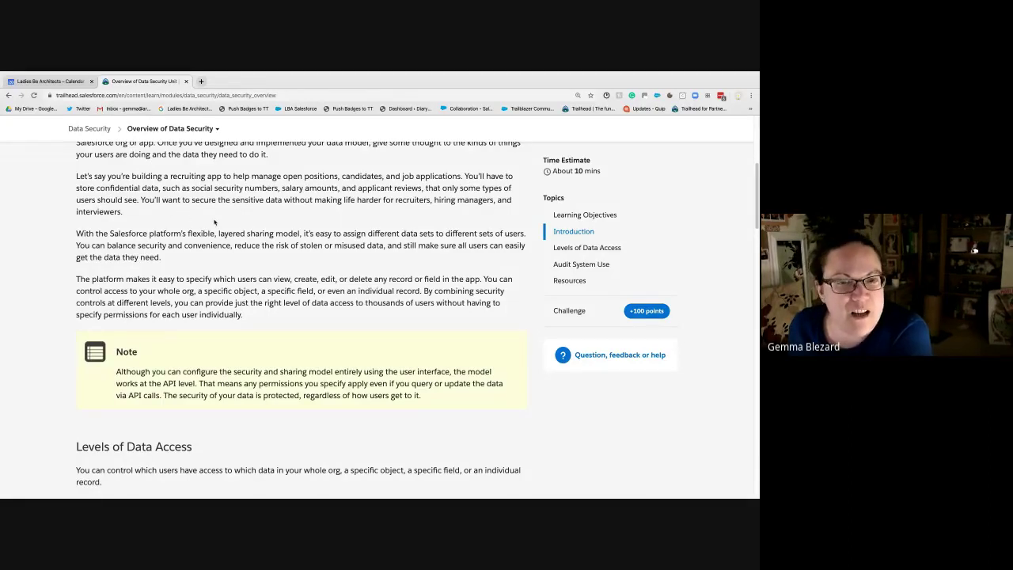
{"action": "scroll", "coordinate": [214, 222], "scroll_direction": "down", "scroll_amount": 3}
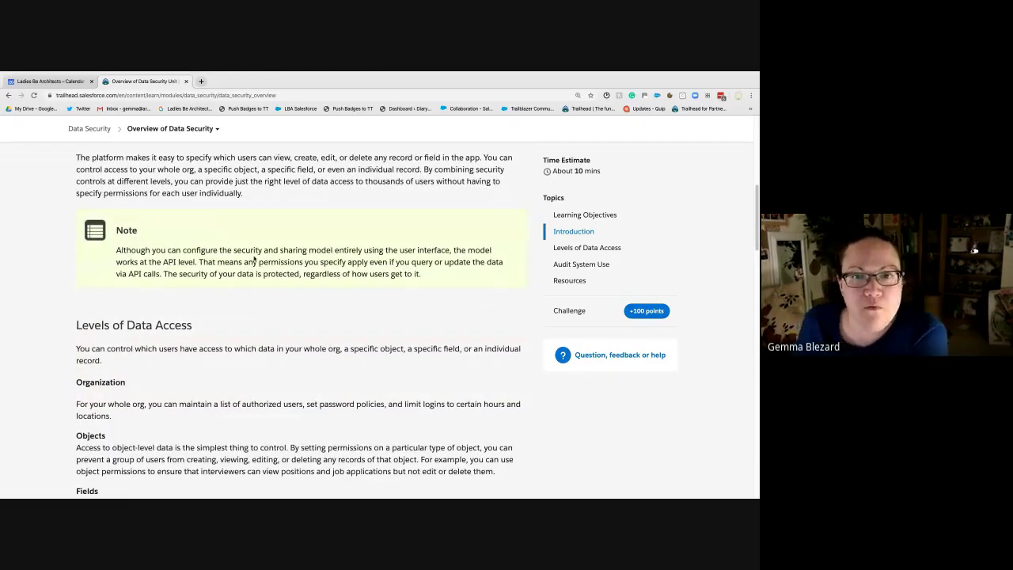
{"action": "scroll", "coordinate": [256, 253], "scroll_direction": "down", "scroll_amount": 1}
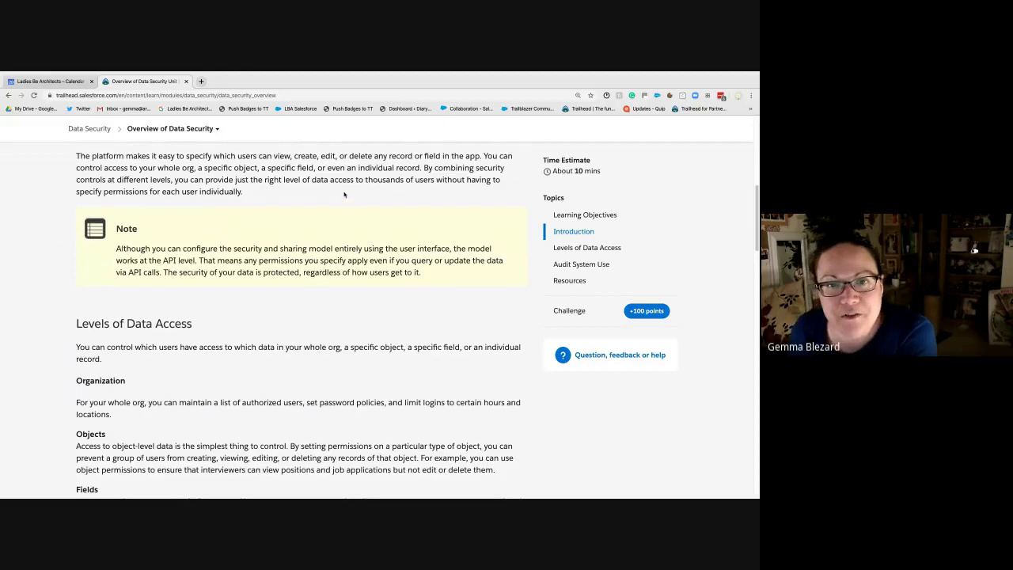
{"action": "scroll", "coordinate": [357, 391], "scroll_direction": "down", "scroll_amount": 2}
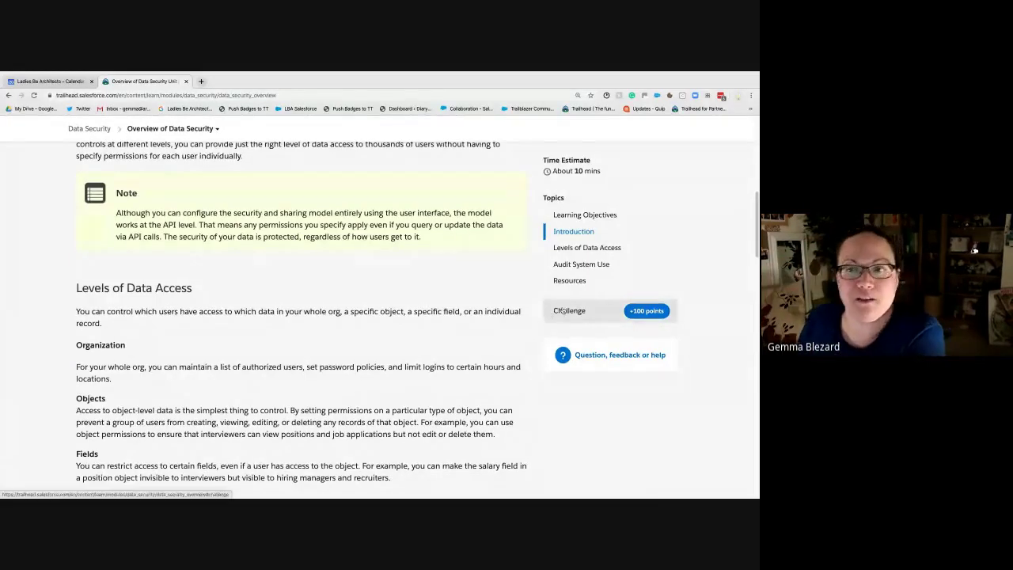
Step: Jump to the unit's Challenge section to see the completed quiz, then scroll back up
{"action": "left_click", "coordinate": [563, 311]}
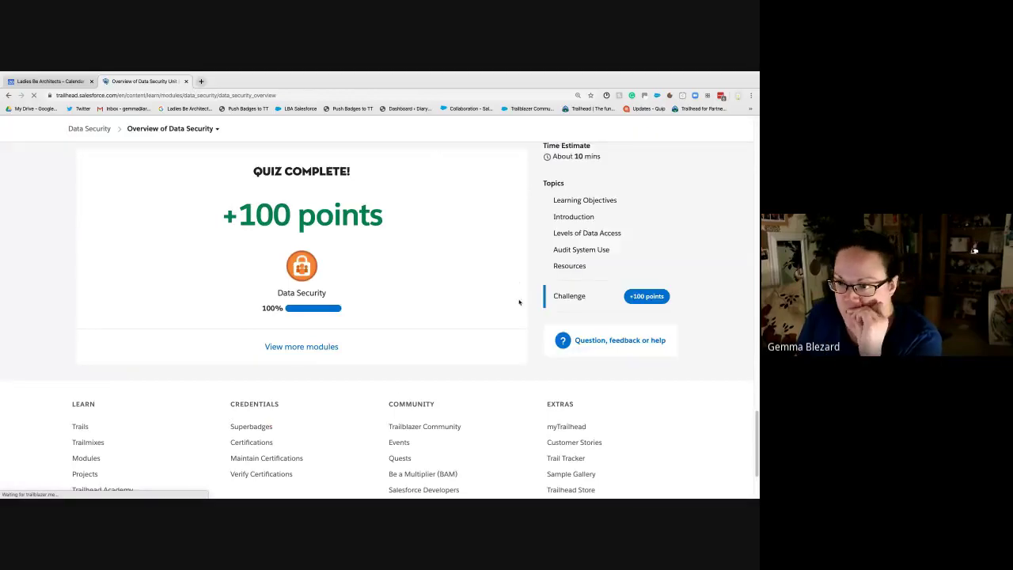
{"action": "scroll", "coordinate": [519, 303], "scroll_direction": "up", "scroll_amount": 20}
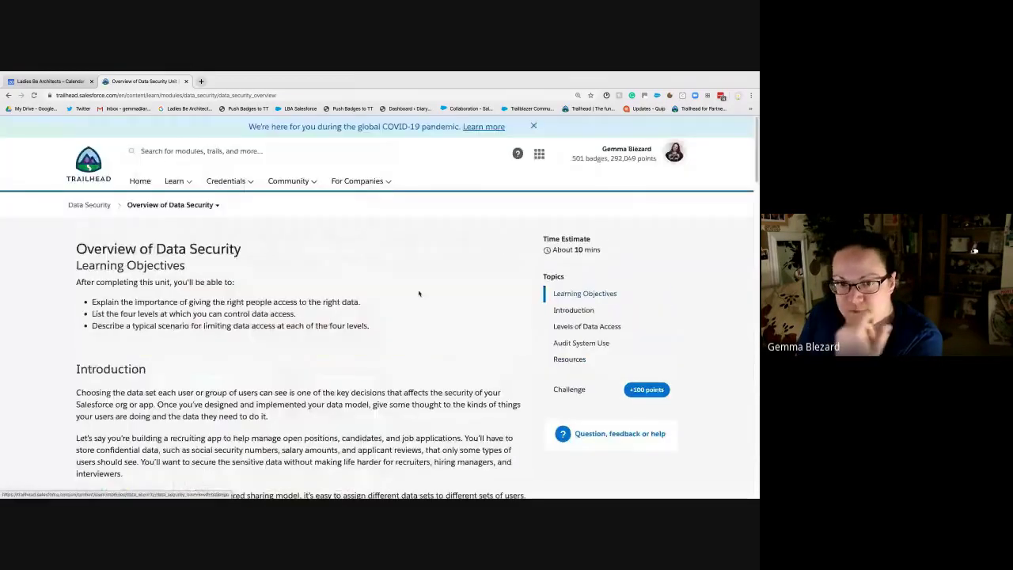
Step: Open the Hands-on Orgs page from the avatar menu in a new tab
{"action": "left_click", "coordinate": [674, 152]}
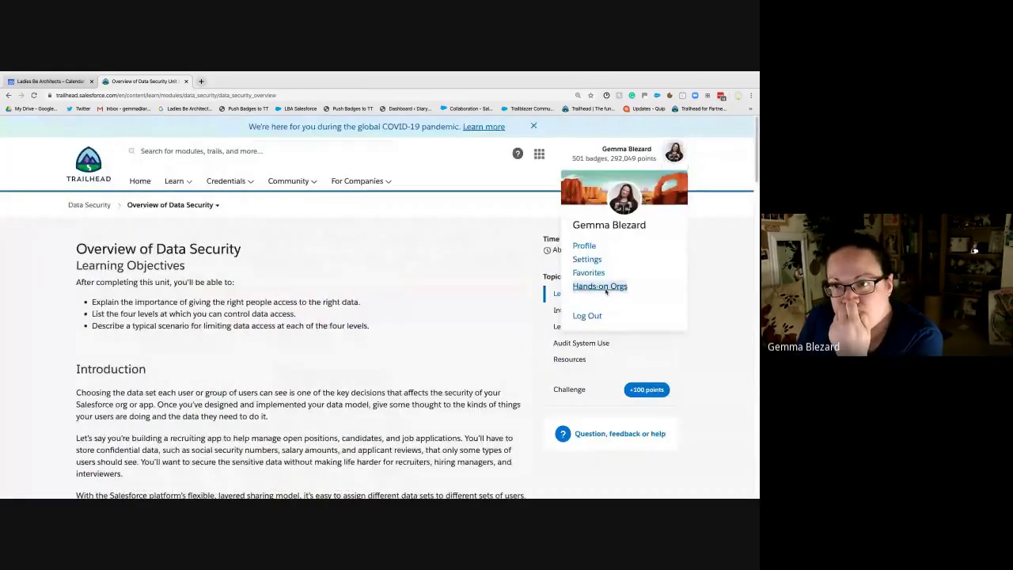
{"action": "right_click", "coordinate": [605, 290]}
{"action": "left_click", "coordinate": [625, 296]}
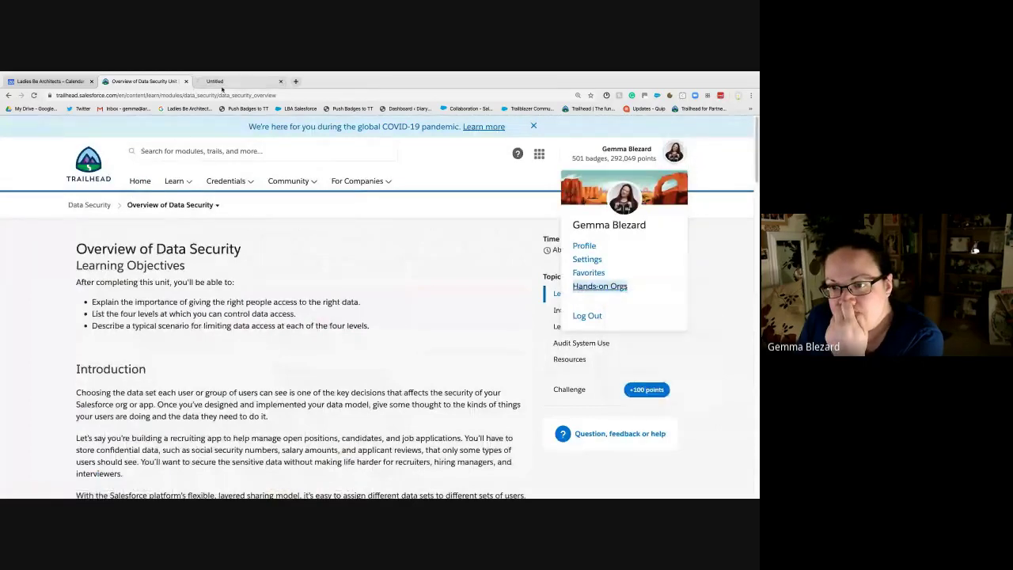
{"action": "left_click", "coordinate": [216, 81]}
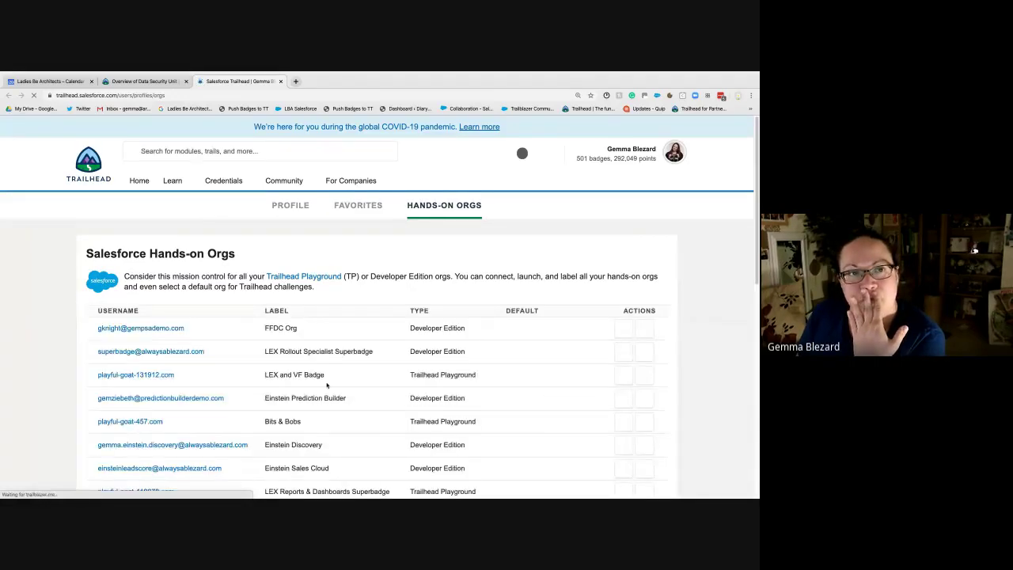
Step: Launch the My Trailhead Playground 3 org and close the calendar tab
{"action": "scroll", "coordinate": [327, 385], "scroll_direction": "down", "scroll_amount": 15}
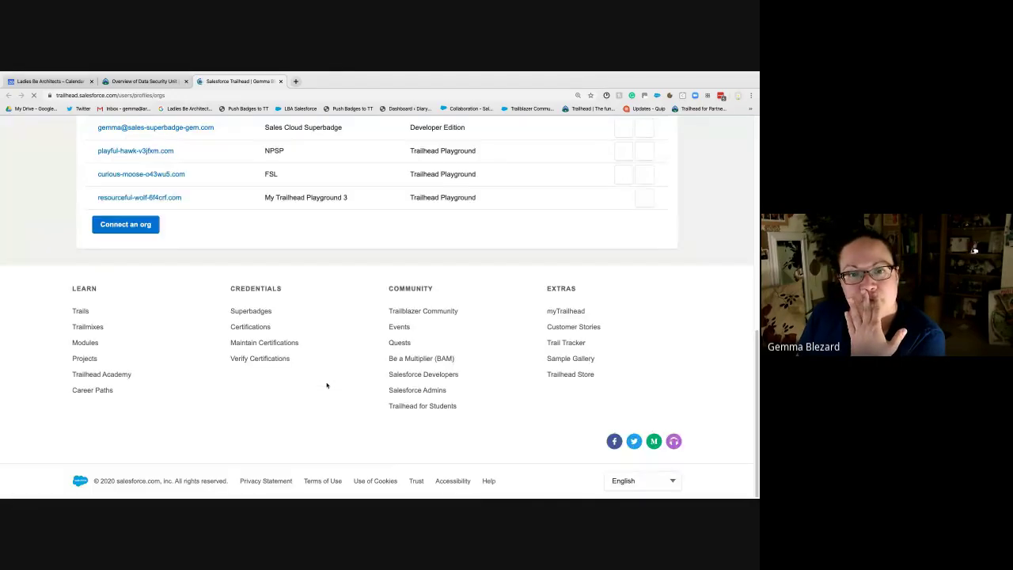
{"action": "left_click", "coordinate": [150, 199]}
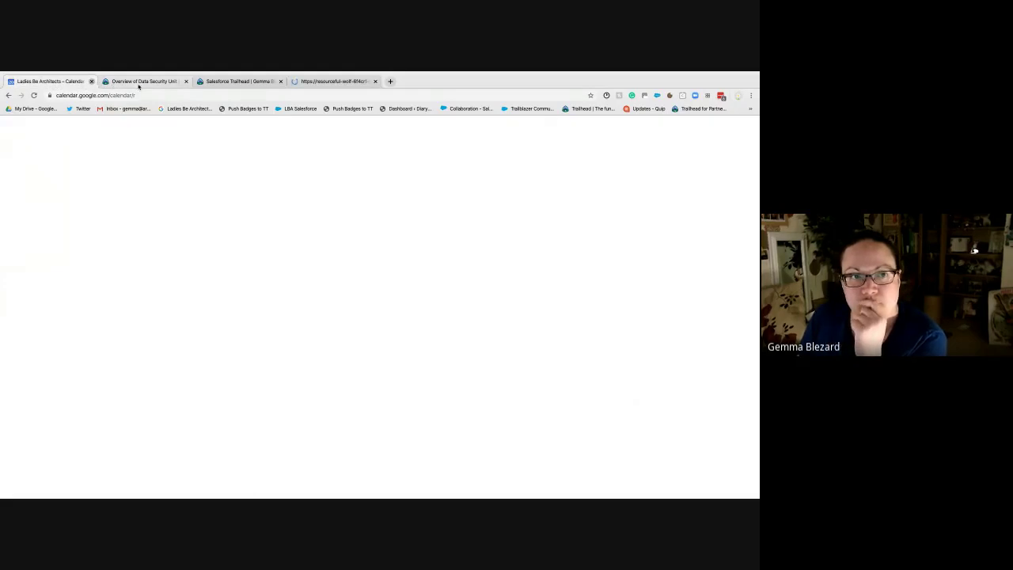
{"action": "key", "text": "ctrl+w"}
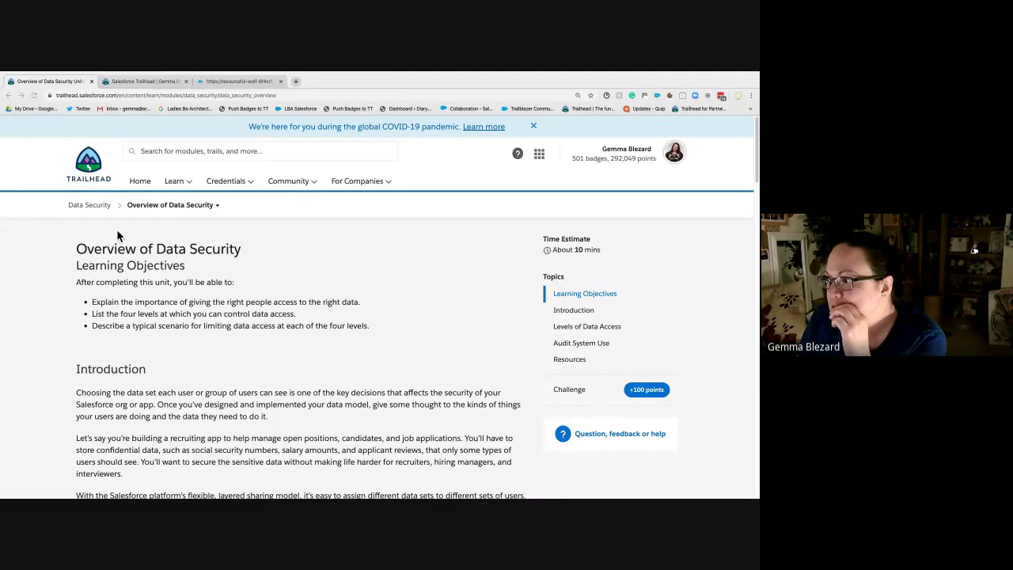
Step: Switch to the Trailhead Playground org's Salesforce Home page
{"action": "left_click", "coordinate": [238, 81]}
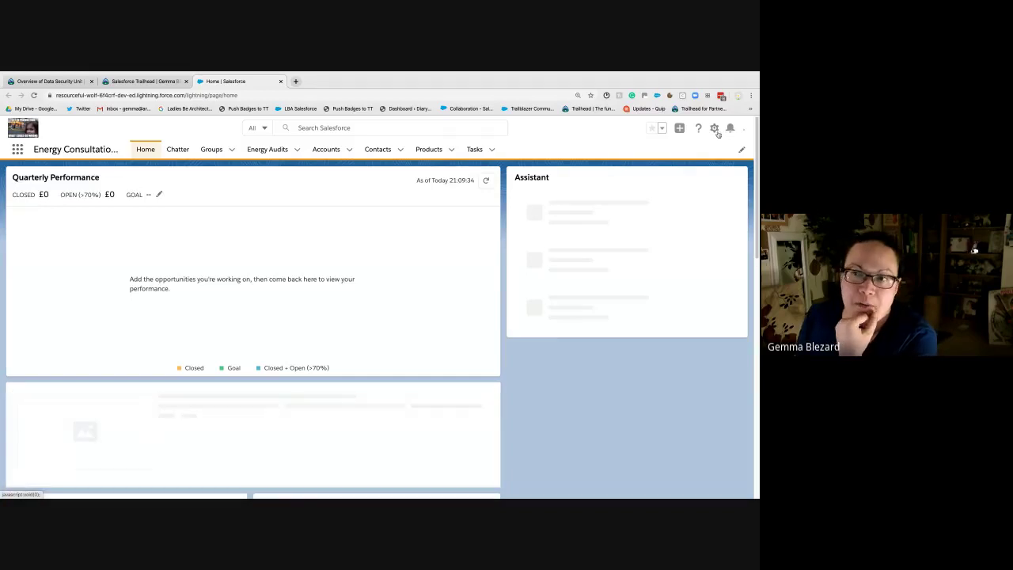
Step: Launch Setup Home in a new tab from the gear menu
{"action": "left_click", "coordinate": [716, 130]}
{"action": "left_click", "coordinate": [688, 154]}
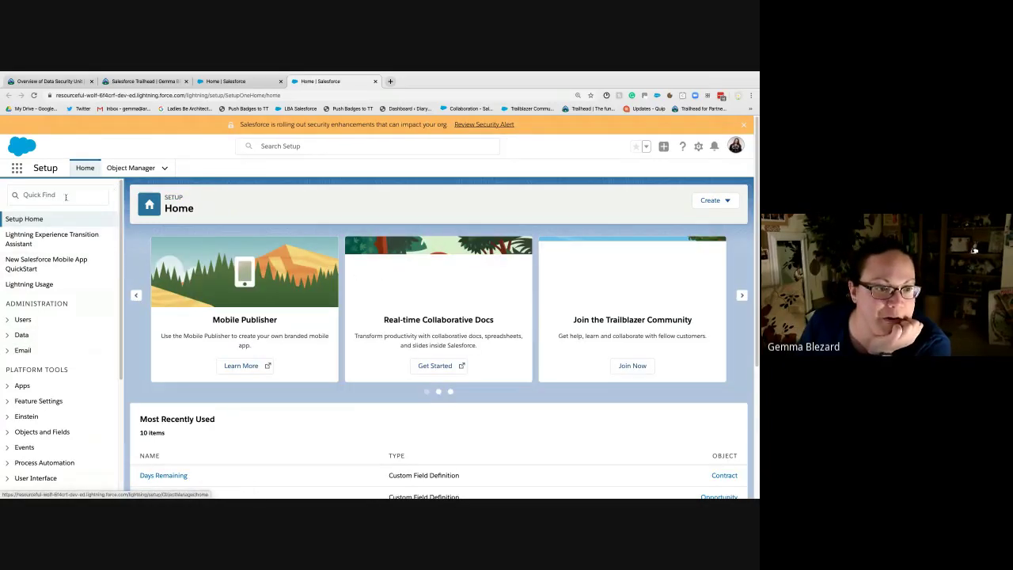
Step: Search Setup for 'sharing' and open Sharing Settings in a background tab
{"action": "type", "text": "sharing"}
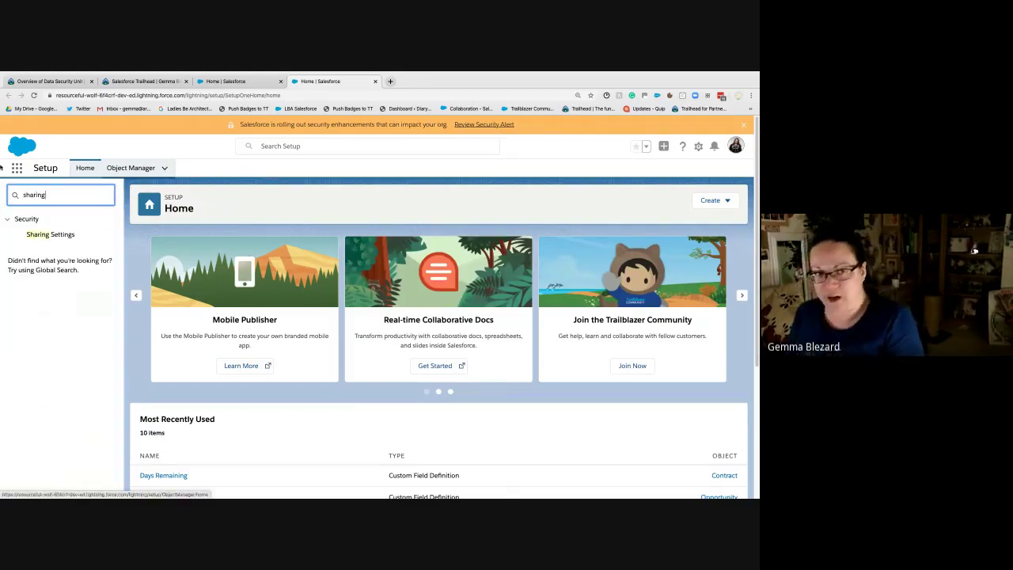
{"action": "right_click", "coordinate": [35, 236]}
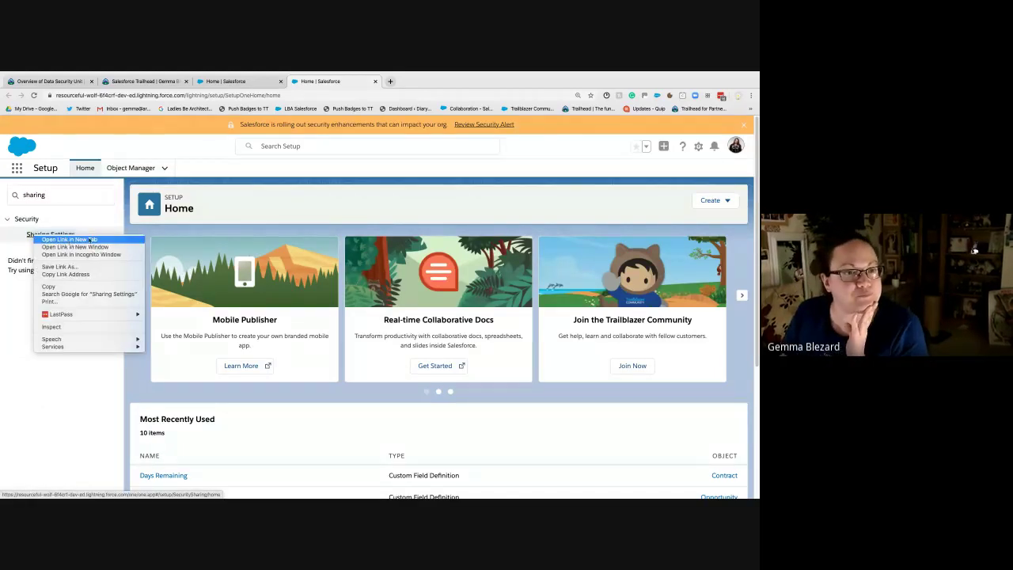
{"action": "left_click", "coordinate": [70, 240]}
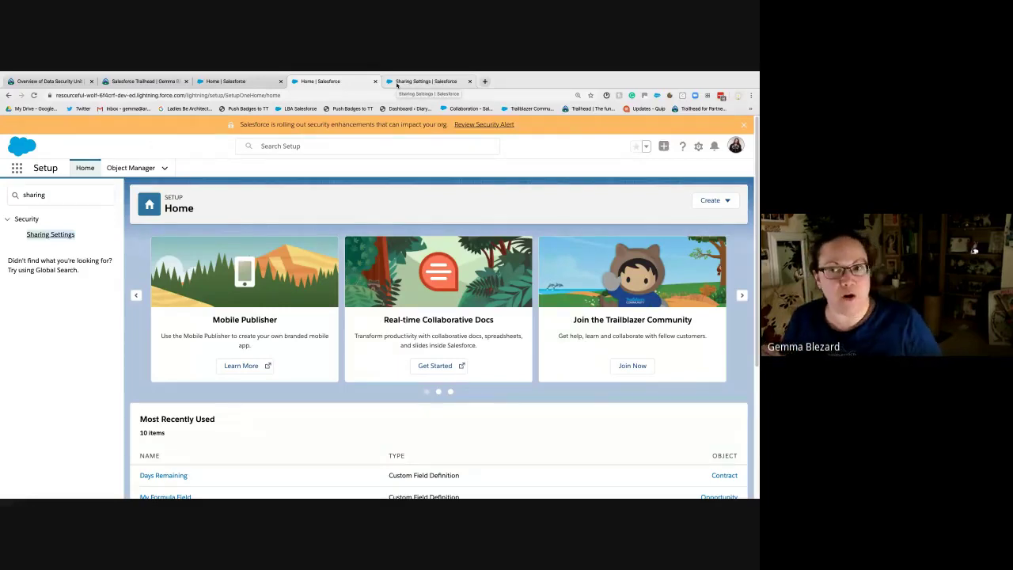
Step: Bring the Sharing Settings tab forward to view its Organization-Wide Defaults list
{"action": "left_click", "coordinate": [398, 82]}
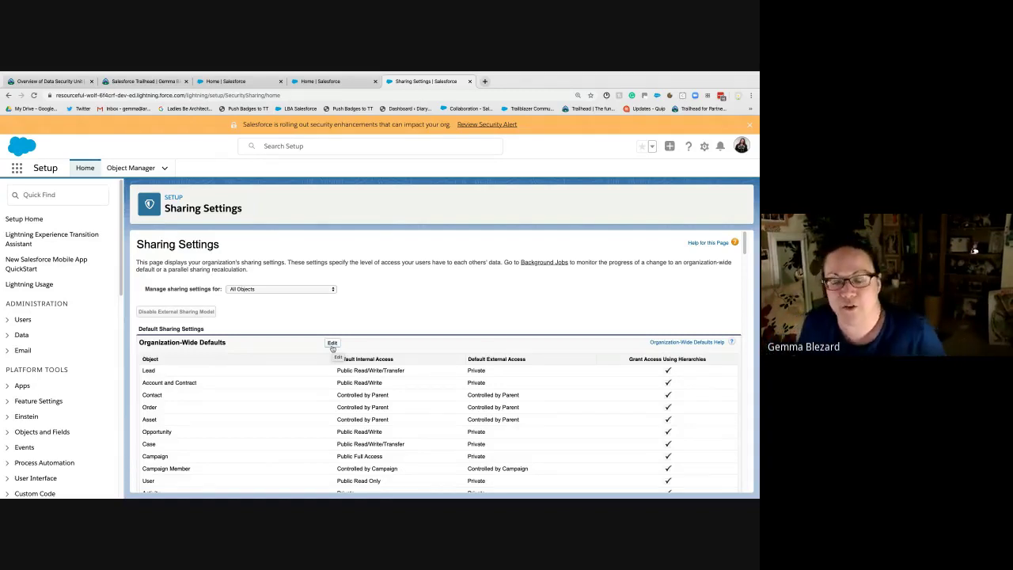
Step: Edit Organization-Wide Defaults and inspect the Account and Contact and Lead access options without changes
{"action": "left_click", "coordinate": [333, 343]}
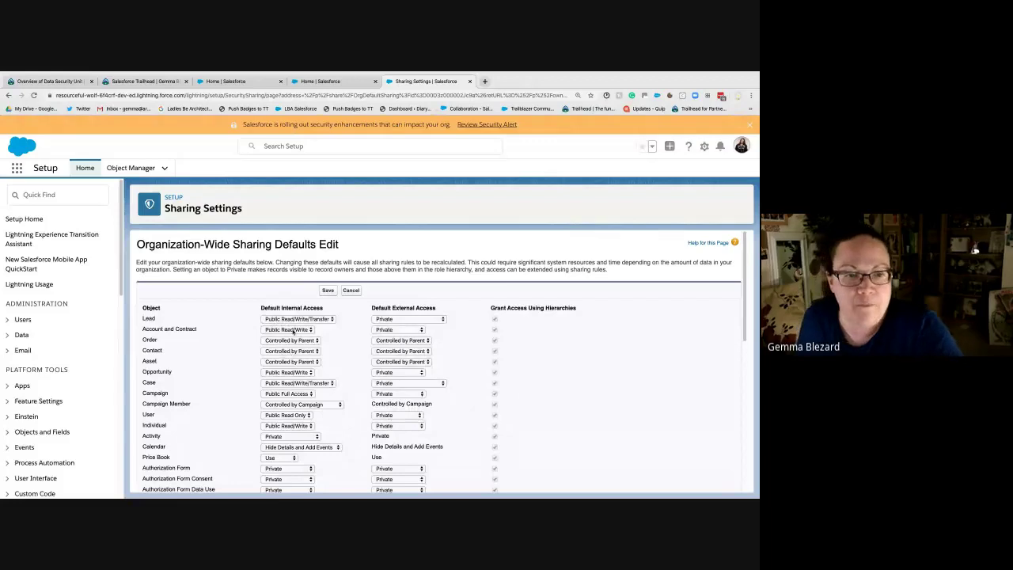
{"action": "left_click", "coordinate": [293, 330]}
{"action": "left_click", "coordinate": [293, 329]}
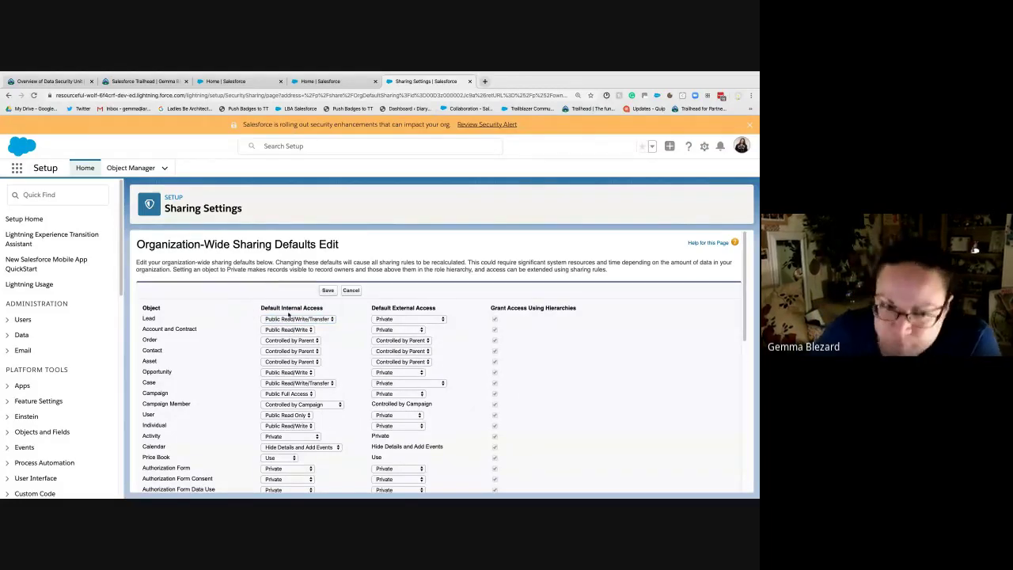
{"action": "left_click", "coordinate": [319, 319]}
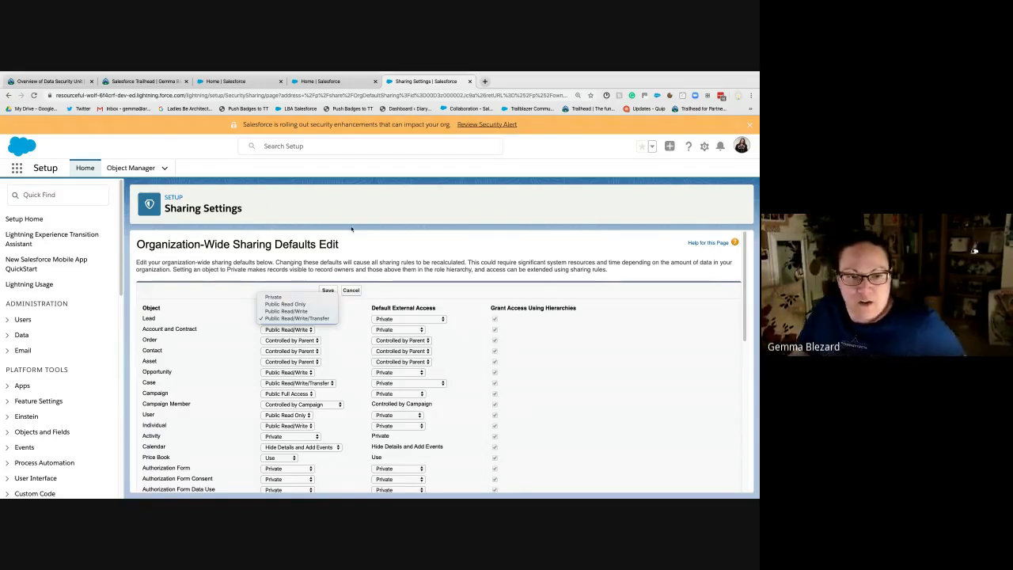
{"action": "left_click", "coordinate": [440, 298]}
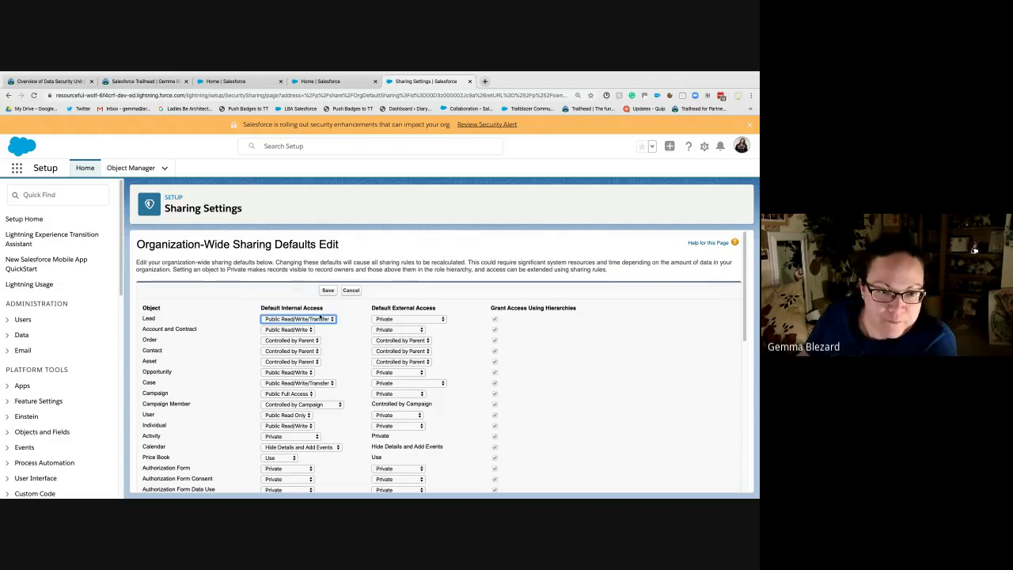
{"action": "left_click", "coordinate": [231, 323]}
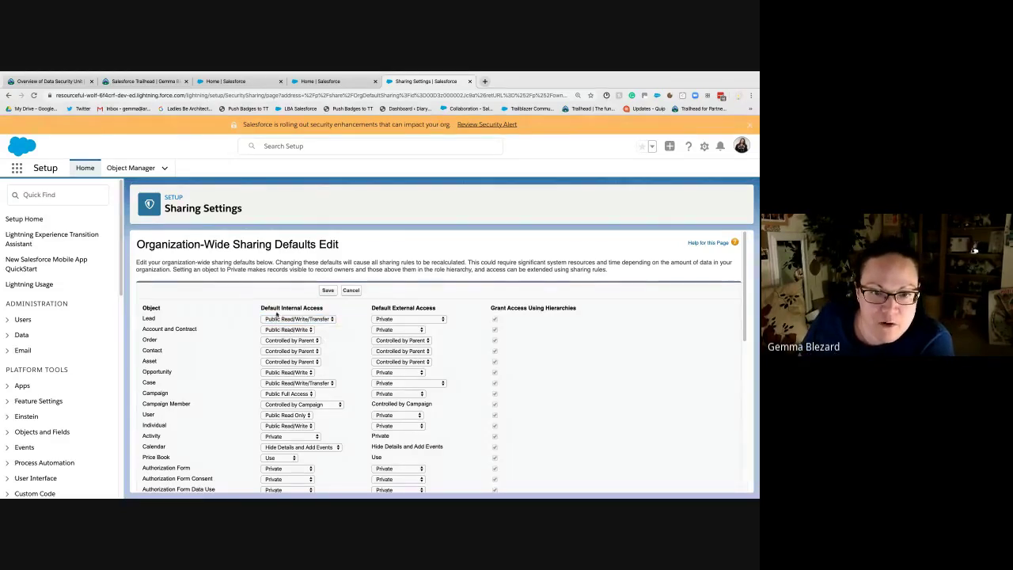
{"action": "left_click", "coordinate": [411, 319]}
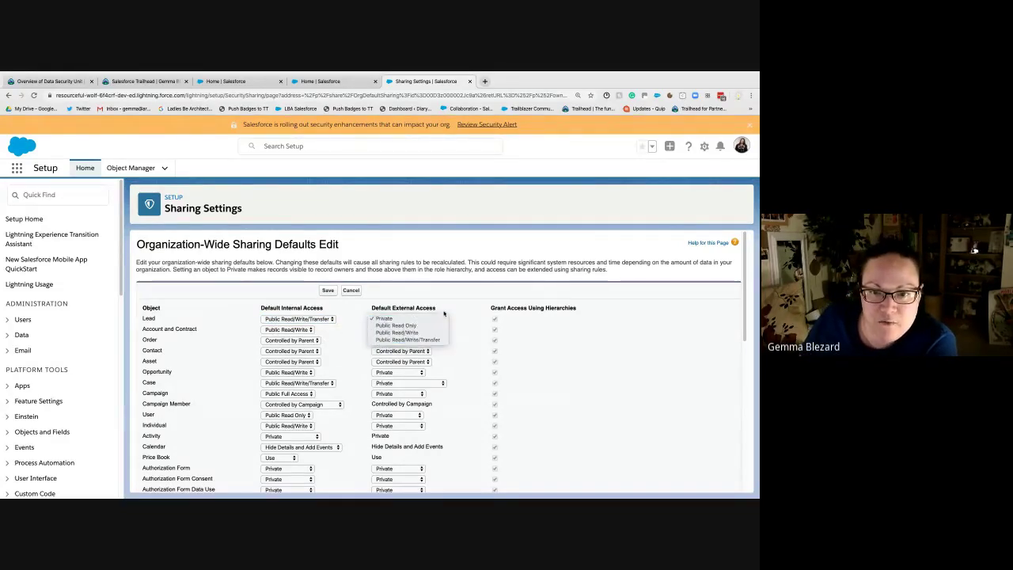
{"action": "left_click", "coordinate": [358, 303]}
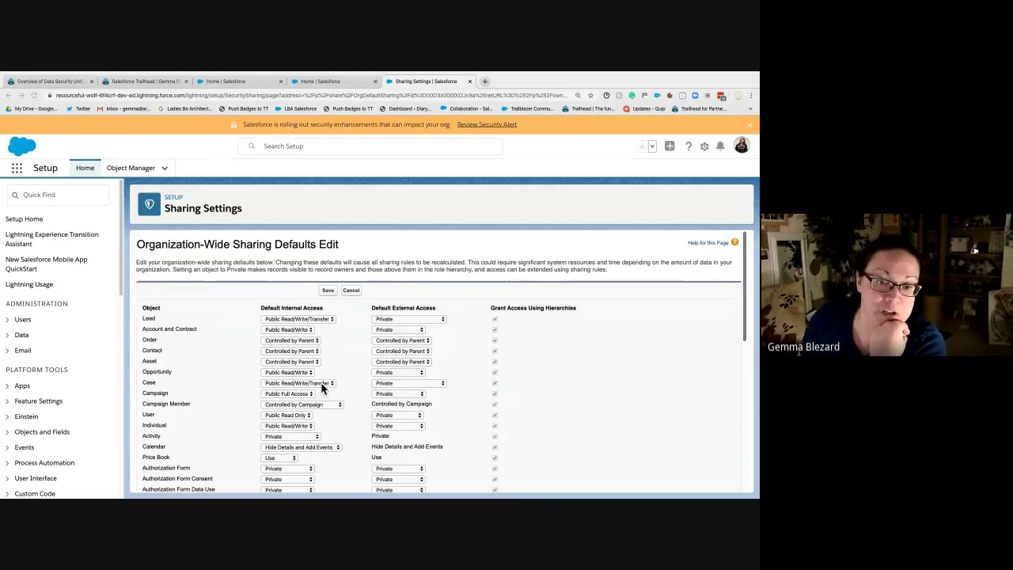
{"action": "scroll", "coordinate": [533, 338], "scroll_direction": "down", "scroll_amount": 1}
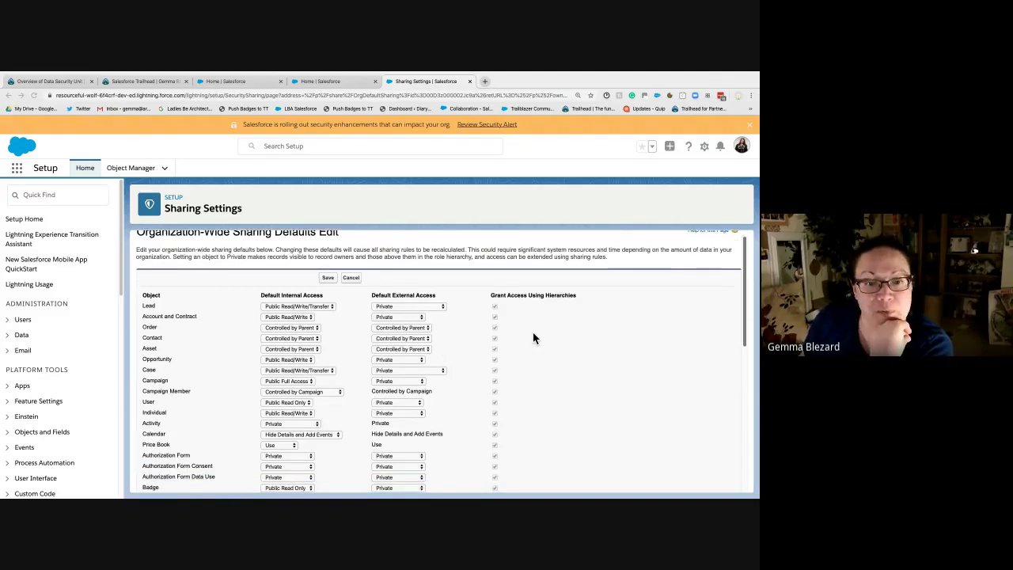
{"action": "scroll", "coordinate": [431, 378], "scroll_direction": "down", "scroll_amount": 5}
{"action": "scroll", "coordinate": [300, 288], "scroll_direction": "up", "scroll_amount": 3}
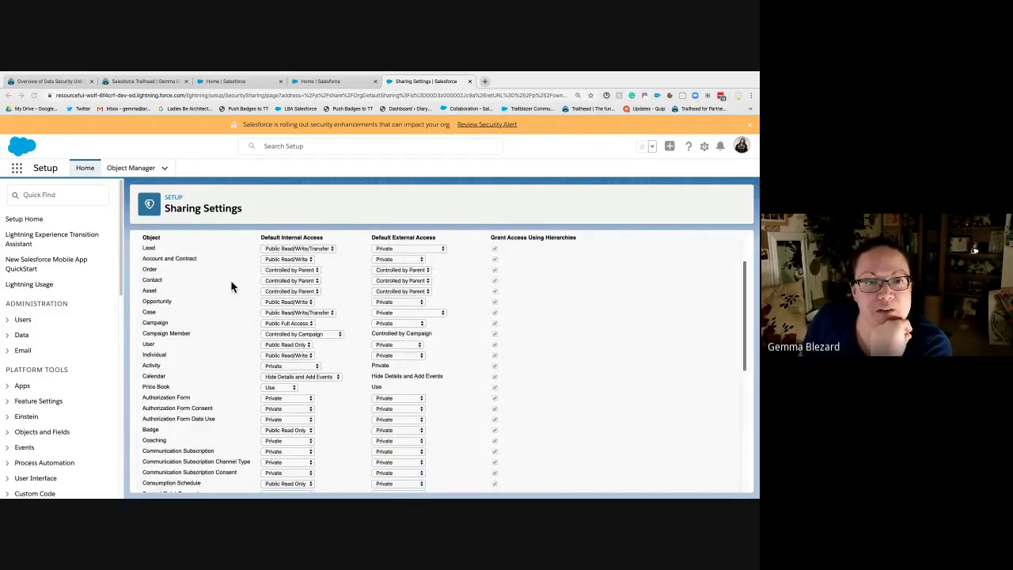
{"action": "left_click", "coordinate": [288, 291]}
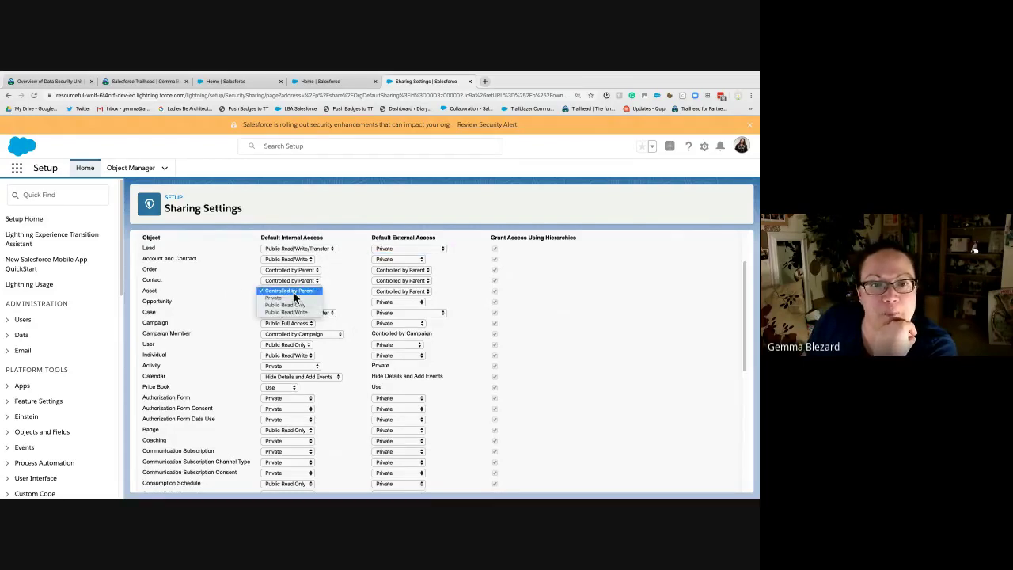
{"action": "left_click", "coordinate": [238, 289]}
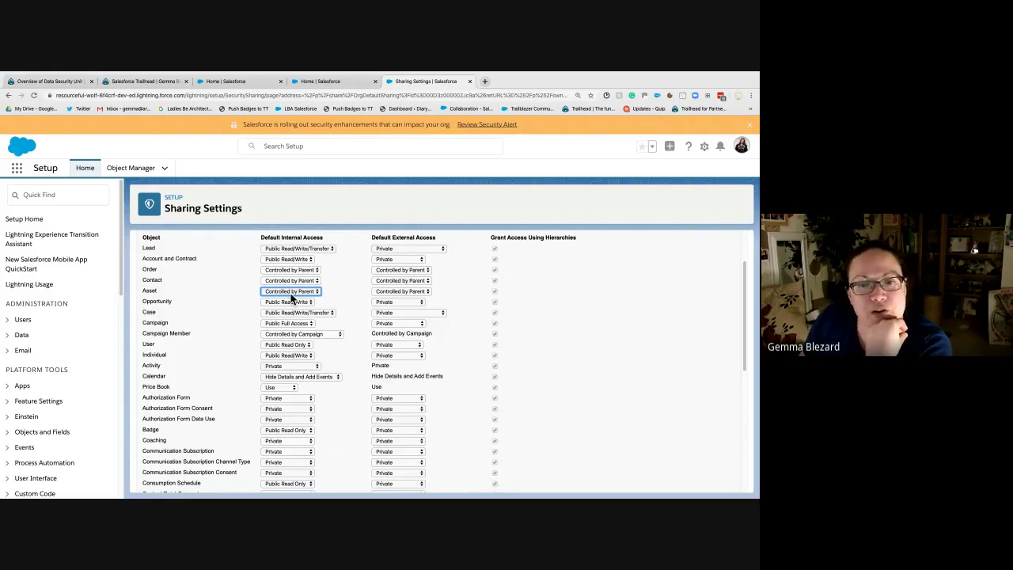
{"action": "scroll", "coordinate": [291, 297], "scroll_direction": "down", "scroll_amount": 3}
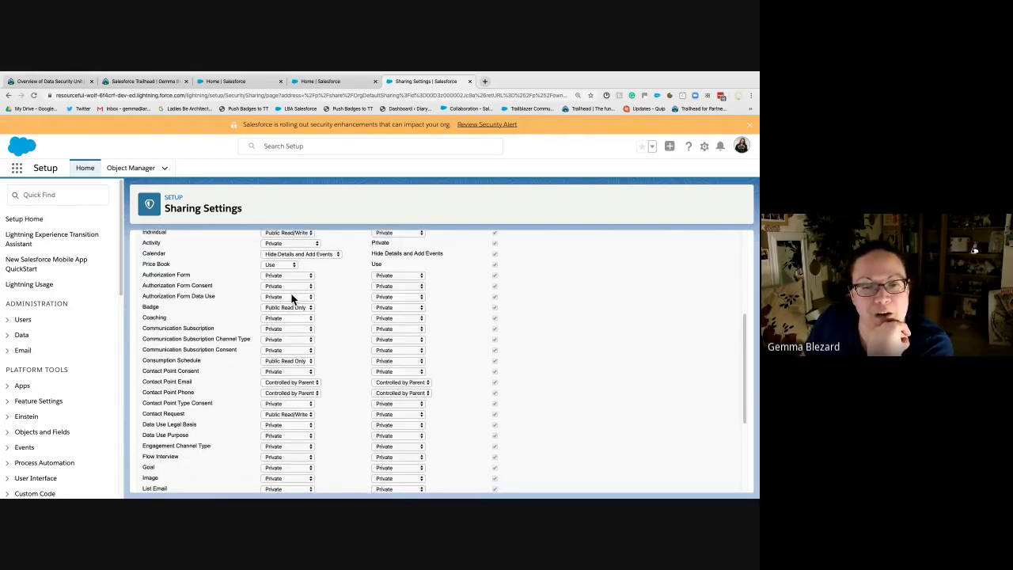
{"action": "scroll", "coordinate": [291, 297], "scroll_direction": "down", "scroll_amount": 3}
{"action": "scroll", "coordinate": [291, 297], "scroll_direction": "up", "scroll_amount": 6}
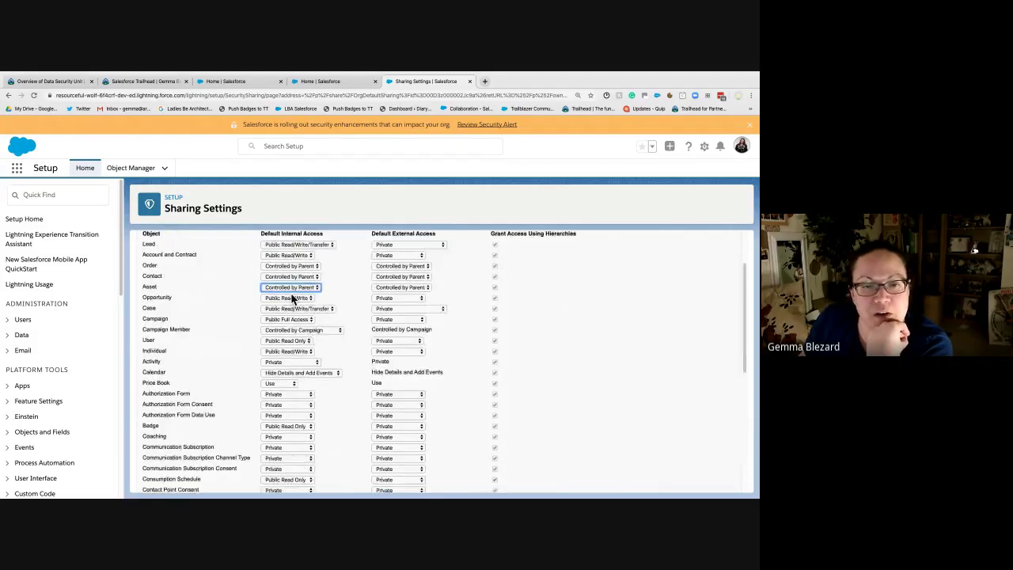
{"action": "scroll", "coordinate": [291, 296], "scroll_direction": "up", "scroll_amount": 1}
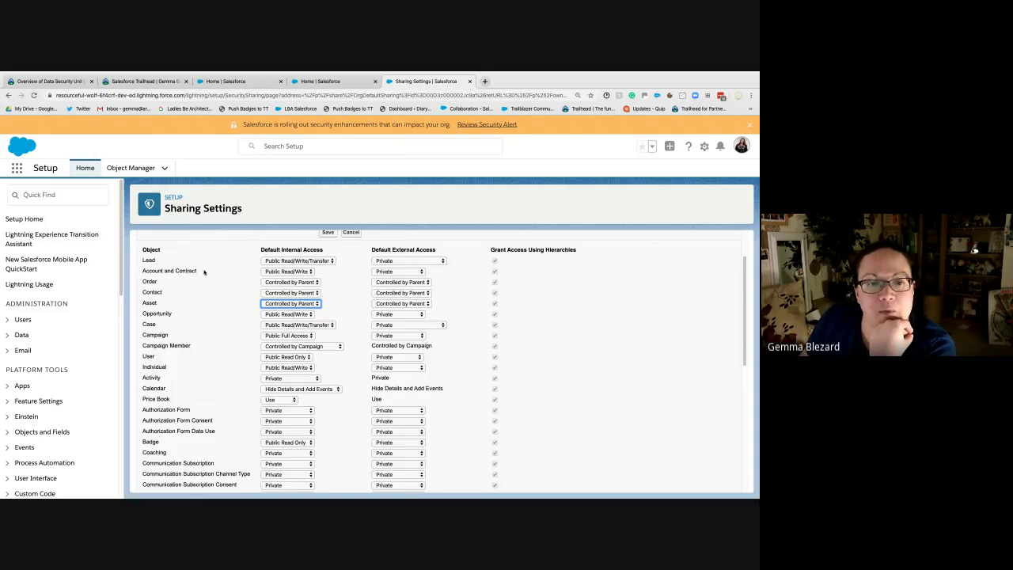
{"action": "left_click", "coordinate": [292, 293]}
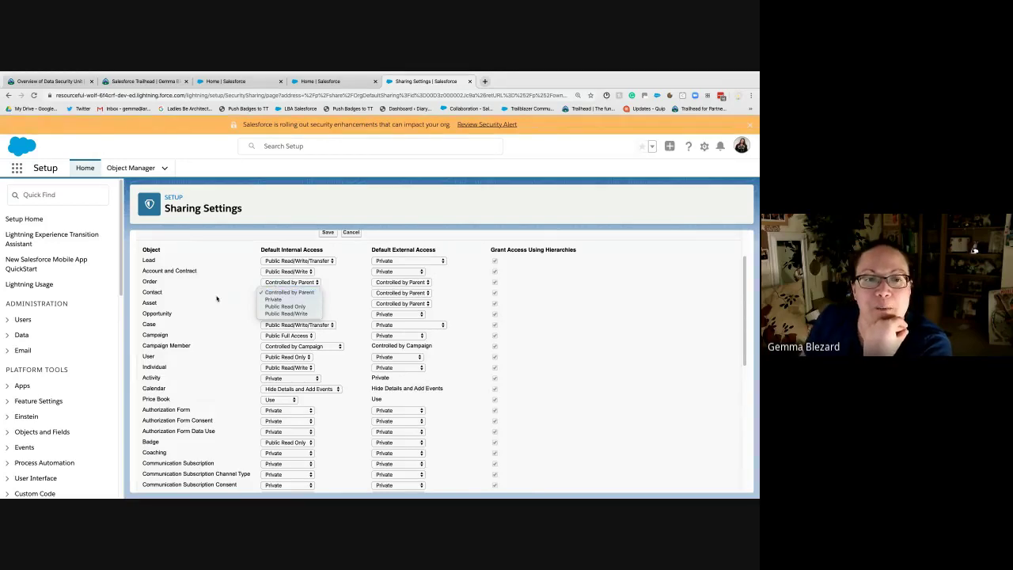
{"action": "left_click", "coordinate": [167, 292]}
{"action": "double_click", "coordinate": [148, 292]}
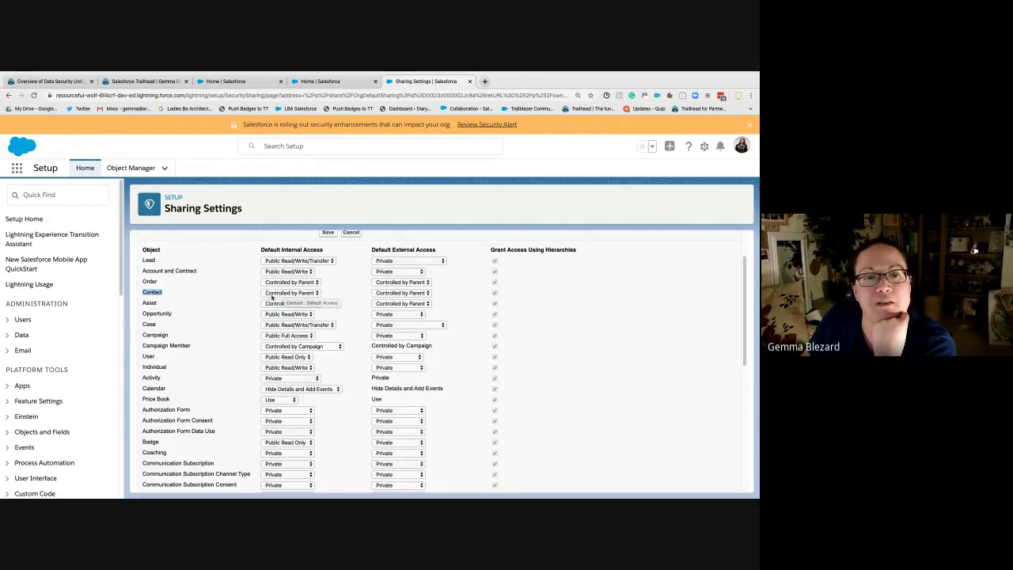
Step: Set Account and Contract access to Private, accepting the Opportunity, Case and case queue warnings
{"action": "left_click", "coordinate": [272, 273]}
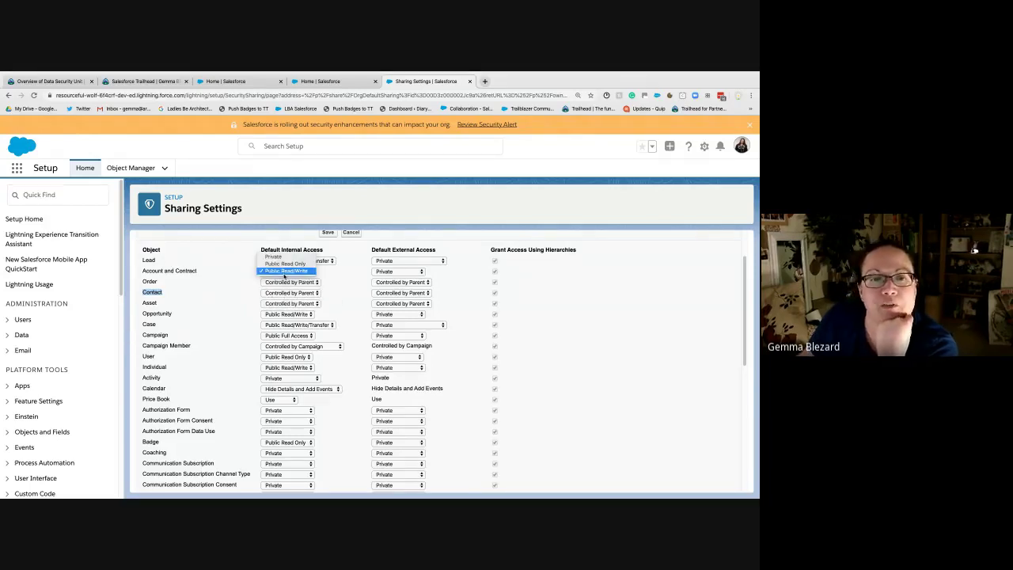
{"action": "left_click", "coordinate": [299, 258]}
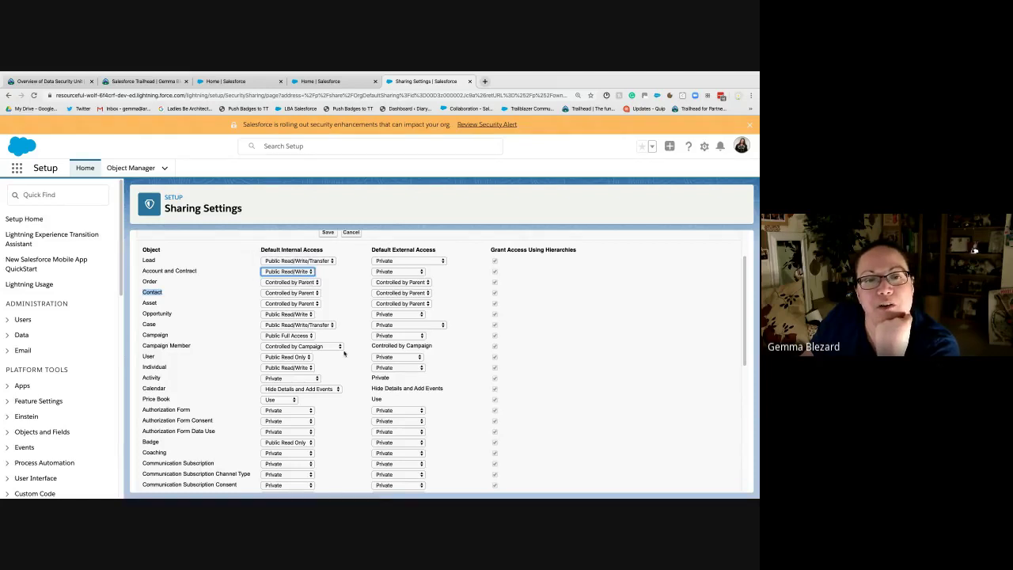
{"action": "left_click", "coordinate": [448, 148]}
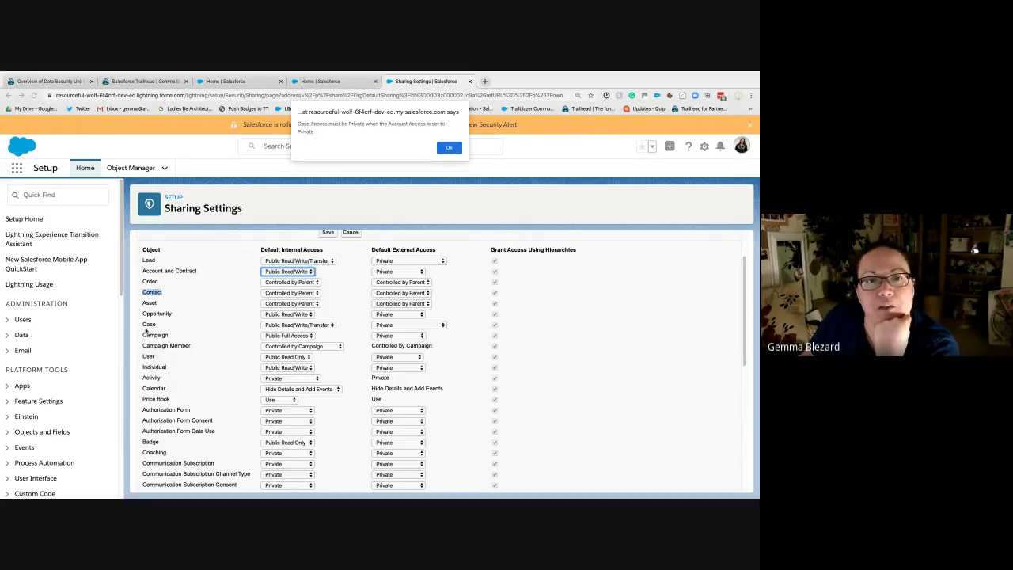
{"action": "left_click", "coordinate": [448, 148]}
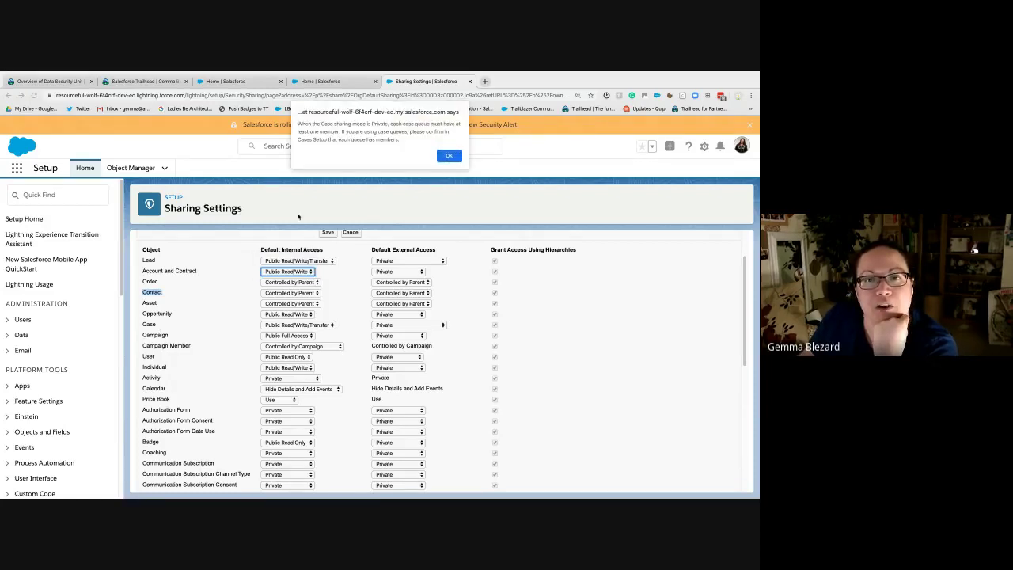
{"action": "left_click", "coordinate": [441, 156]}
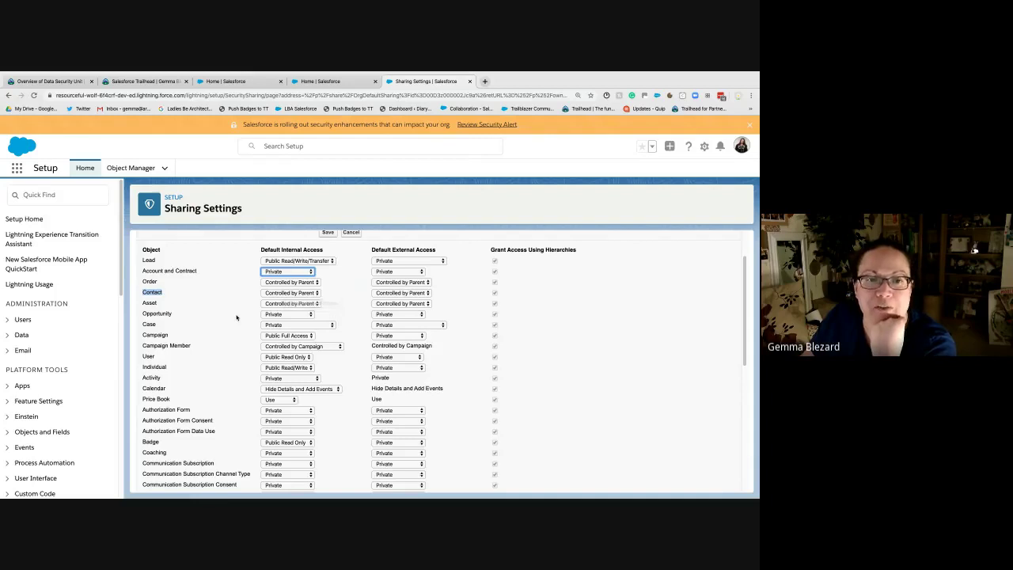
Step: Keep Opportunity at Private after an attempted Public Read Only change triggers the warning
{"action": "left_click", "coordinate": [287, 315]}
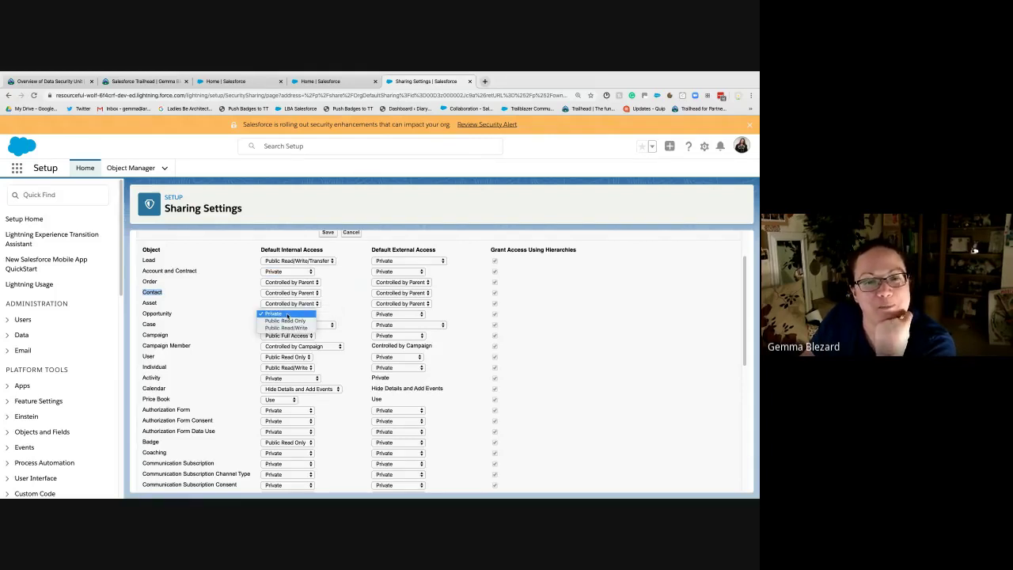
{"action": "left_click", "coordinate": [286, 314]}
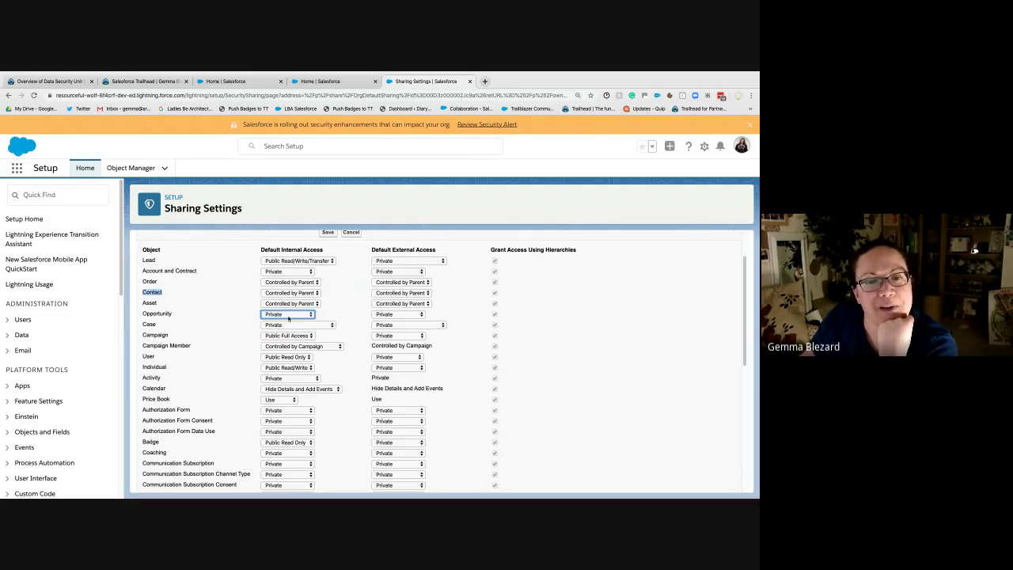
{"action": "left_click", "coordinate": [289, 272]}
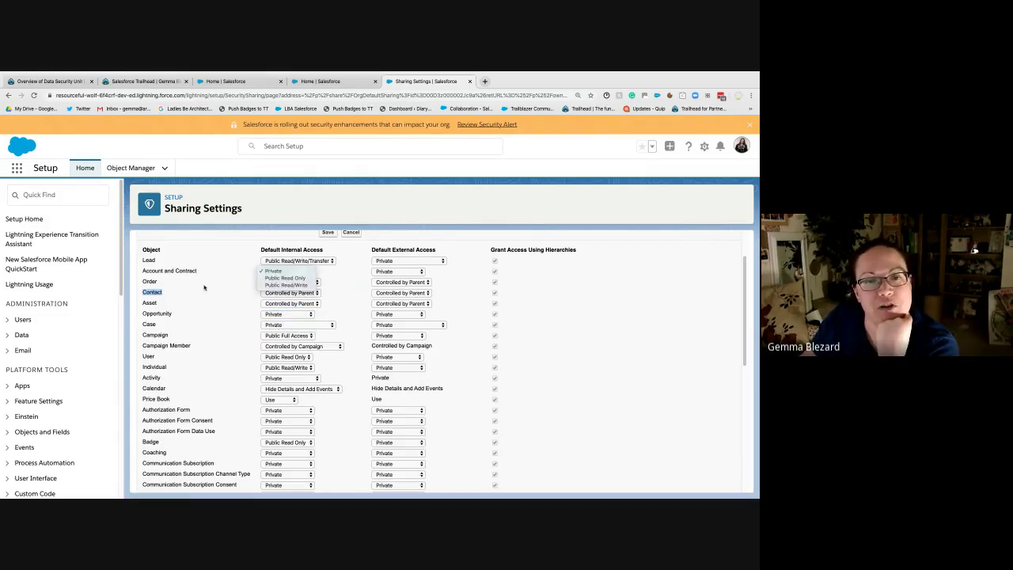
{"action": "left_click", "coordinate": [289, 273]}
{"action": "left_click", "coordinate": [287, 315]}
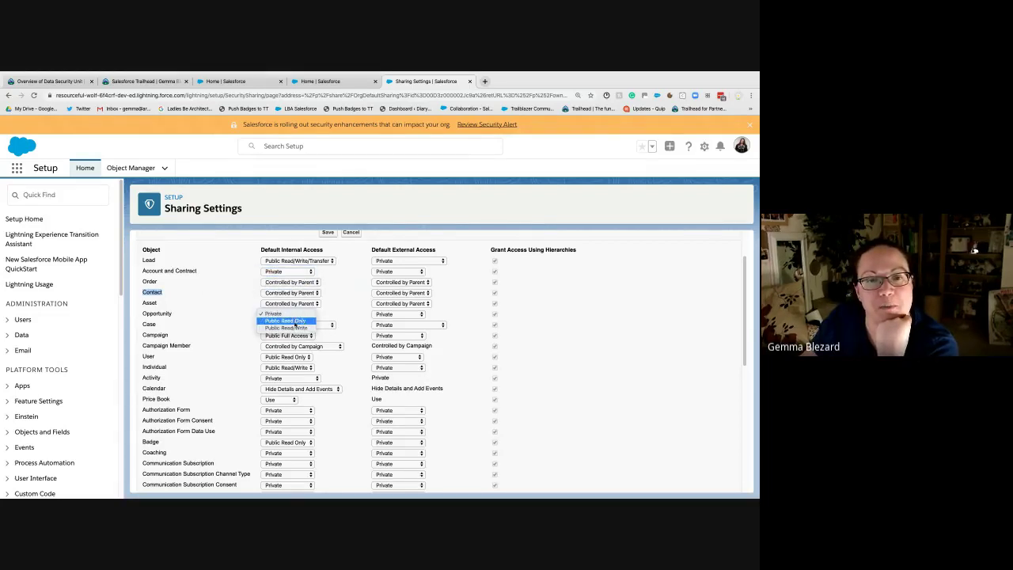
{"action": "left_click", "coordinate": [294, 324]}
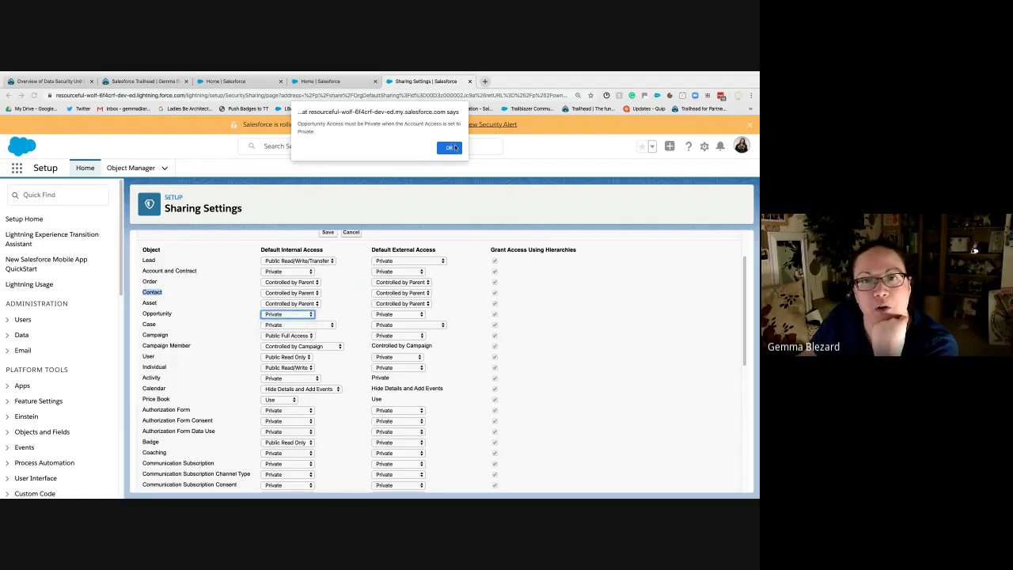
{"action": "left_click", "coordinate": [450, 148]}
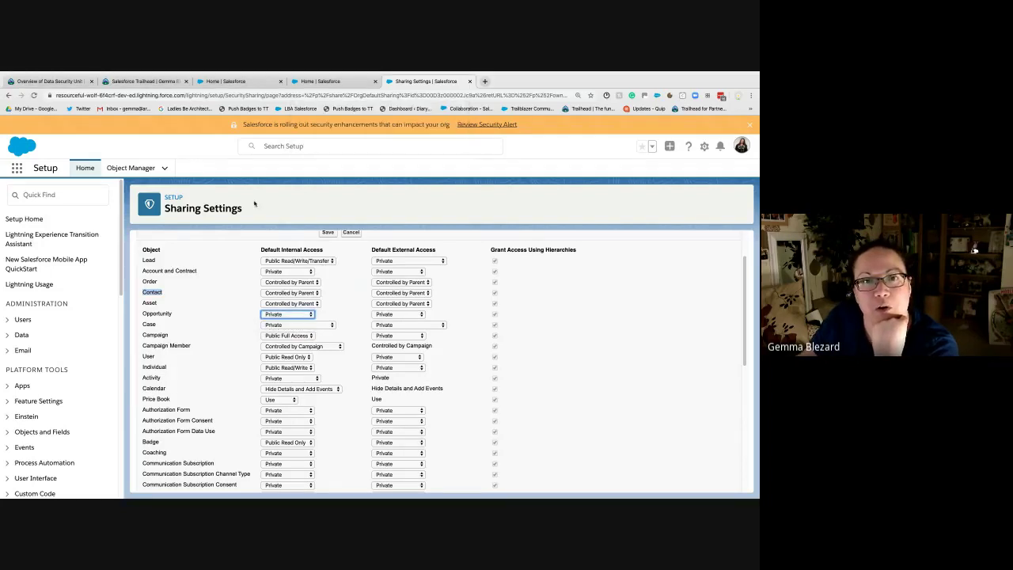
Step: Keep Case at Private and return Account and Contract access to Public Read/Write
{"action": "left_click", "coordinate": [273, 324]}
{"action": "left_click", "coordinate": [277, 325]}
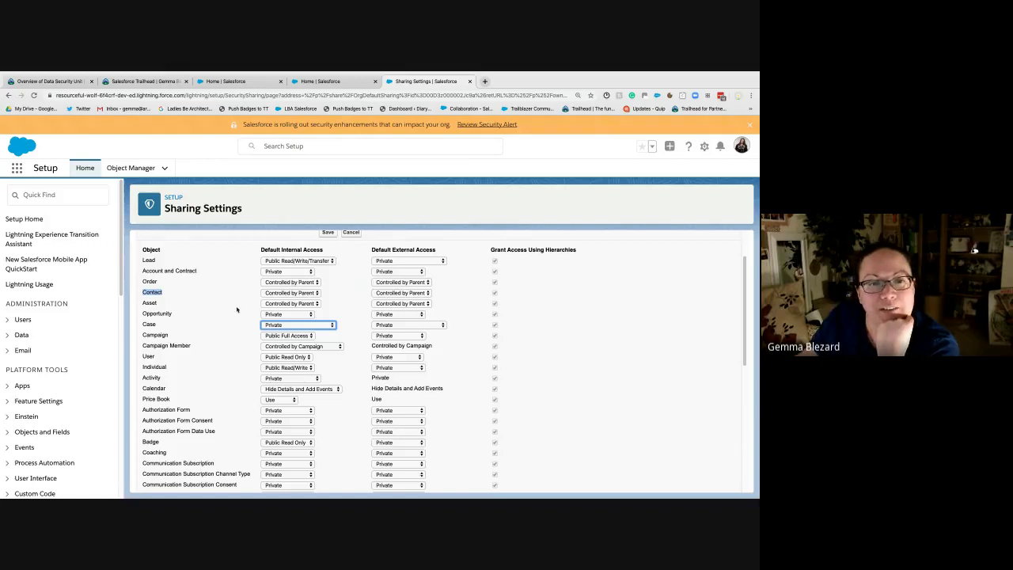
{"action": "left_click", "coordinate": [276, 271]}
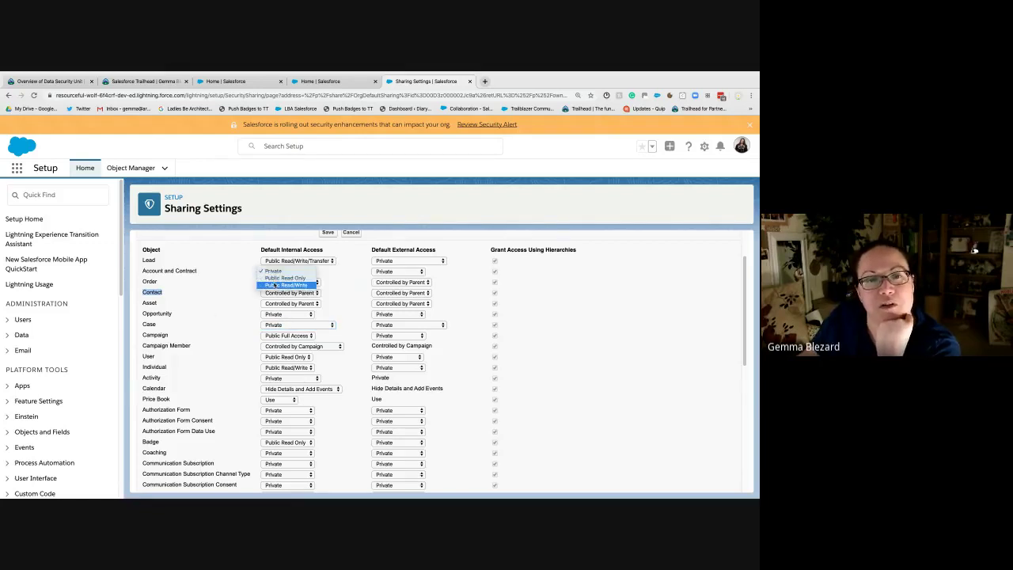
{"action": "left_click", "coordinate": [273, 271]}
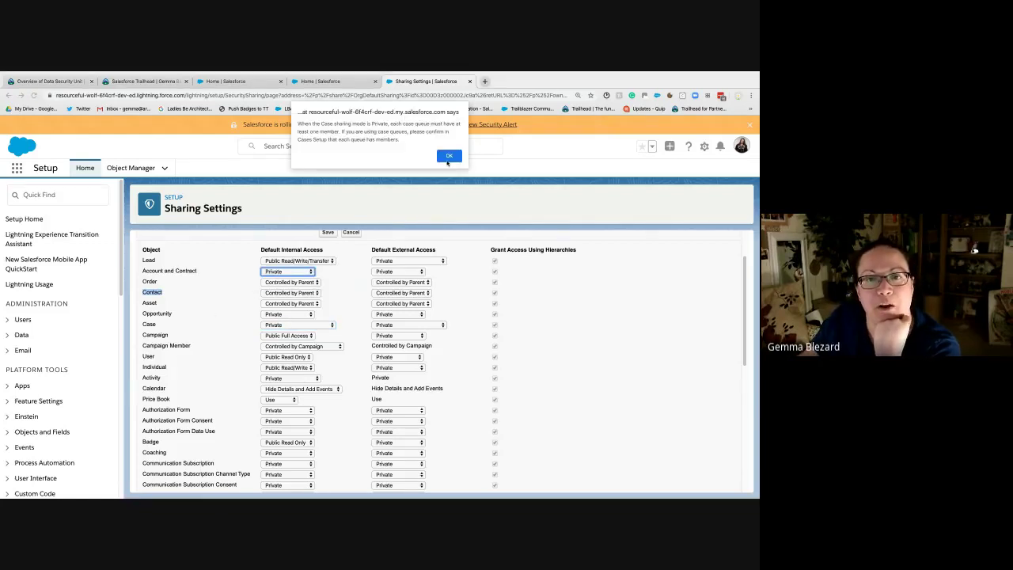
{"action": "left_click", "coordinate": [448, 156]}
{"action": "left_click", "coordinate": [292, 274]}
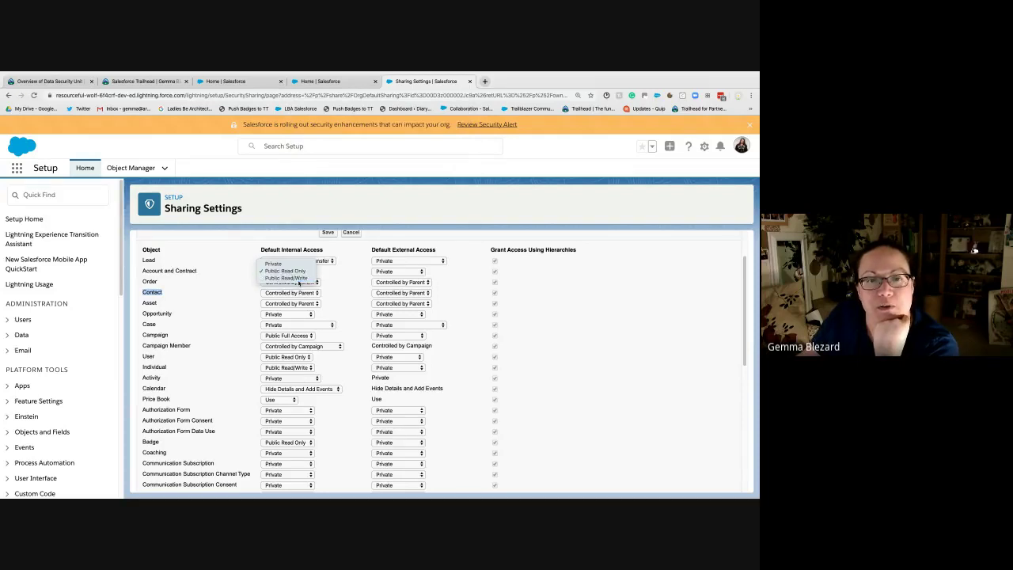
{"action": "left_click", "coordinate": [296, 278]}
{"action": "left_click", "coordinate": [451, 157]}
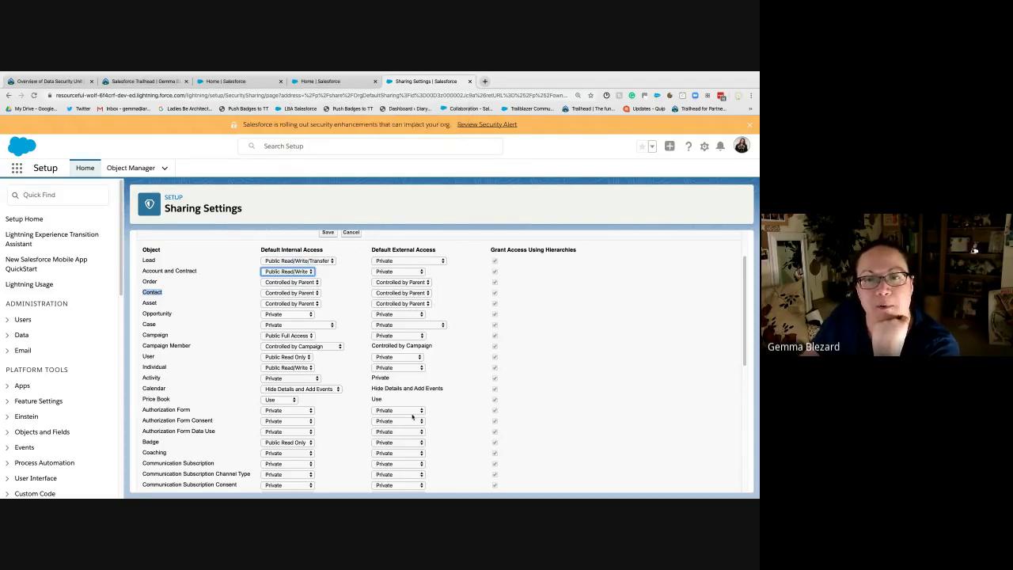
{"action": "scroll", "coordinate": [411, 417], "scroll_direction": "down", "scroll_amount": 10}
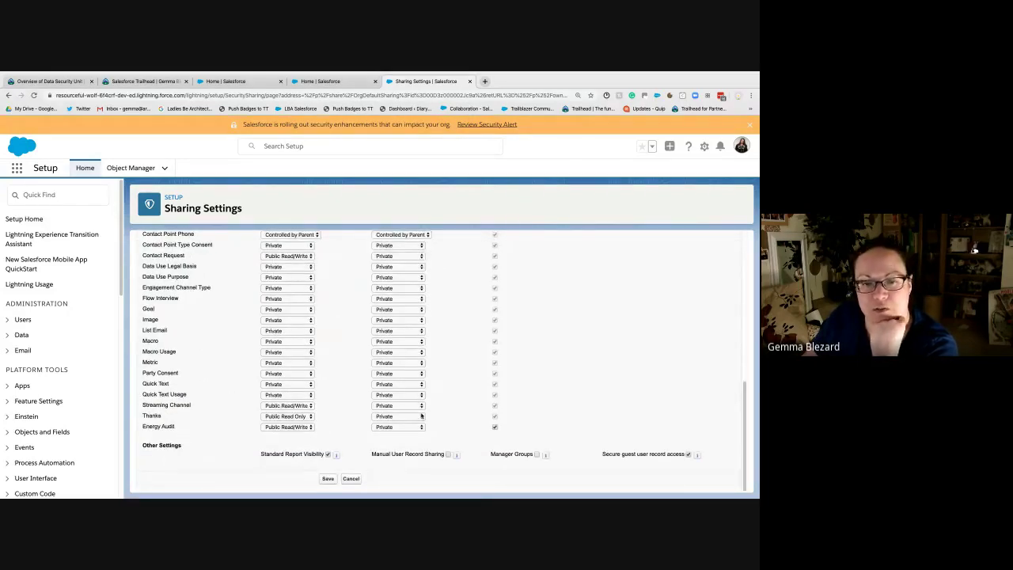
Step: Read the Standard Report Visibility info tip under Other Settings
{"action": "mouse_move", "coordinate": [336, 457]}
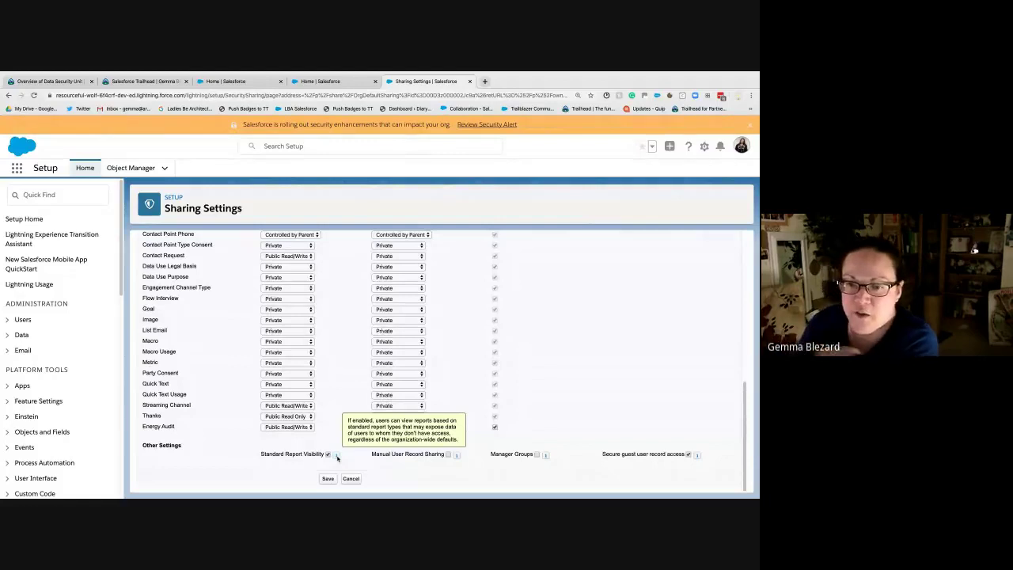
Step: Read the info tips for Manager Groups and Secure guest user record access
{"action": "mouse_move", "coordinate": [455, 456]}
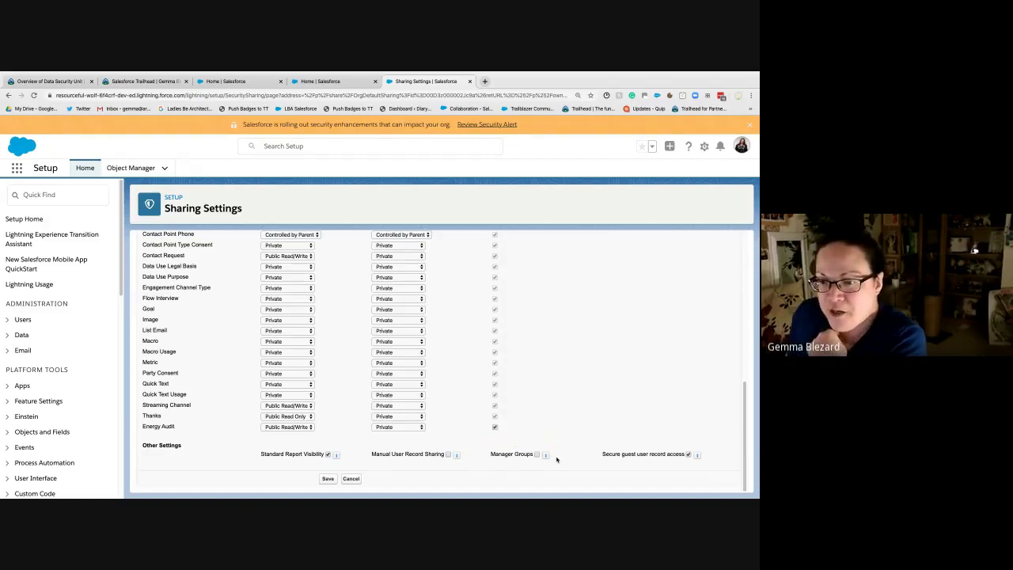
{"action": "mouse_move", "coordinate": [546, 455]}
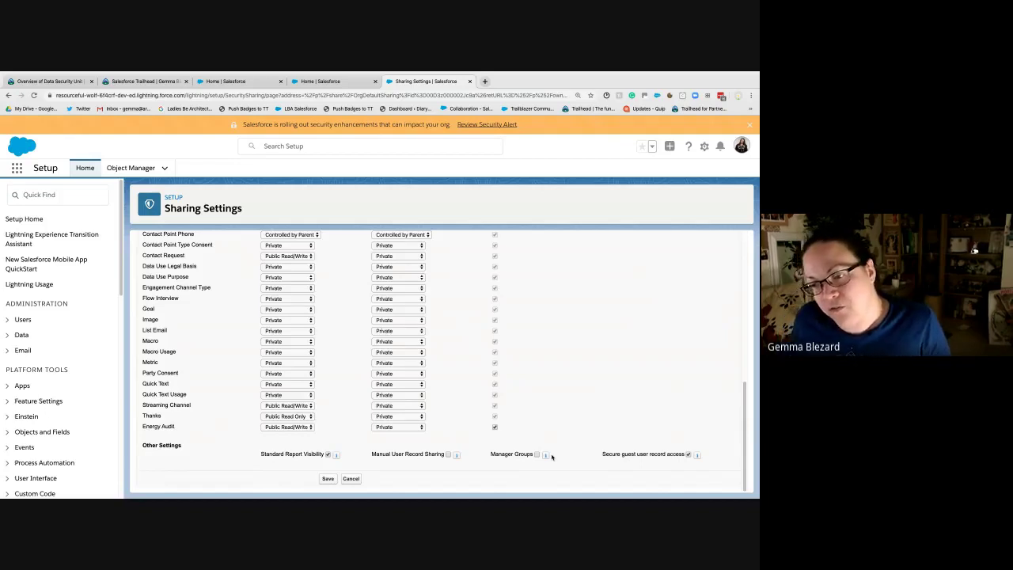
{"action": "mouse_move", "coordinate": [548, 456]}
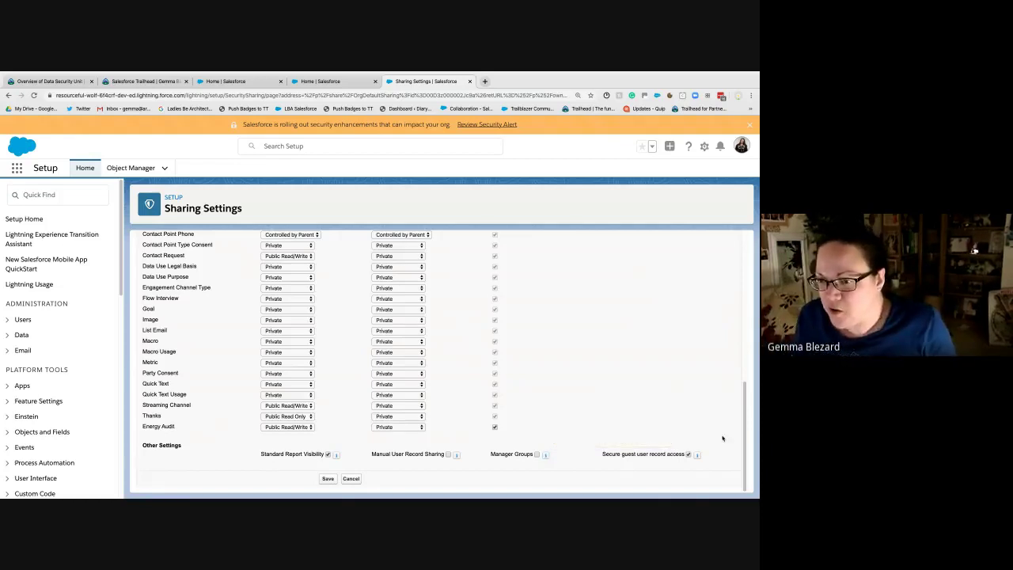
{"action": "mouse_move", "coordinate": [698, 457]}
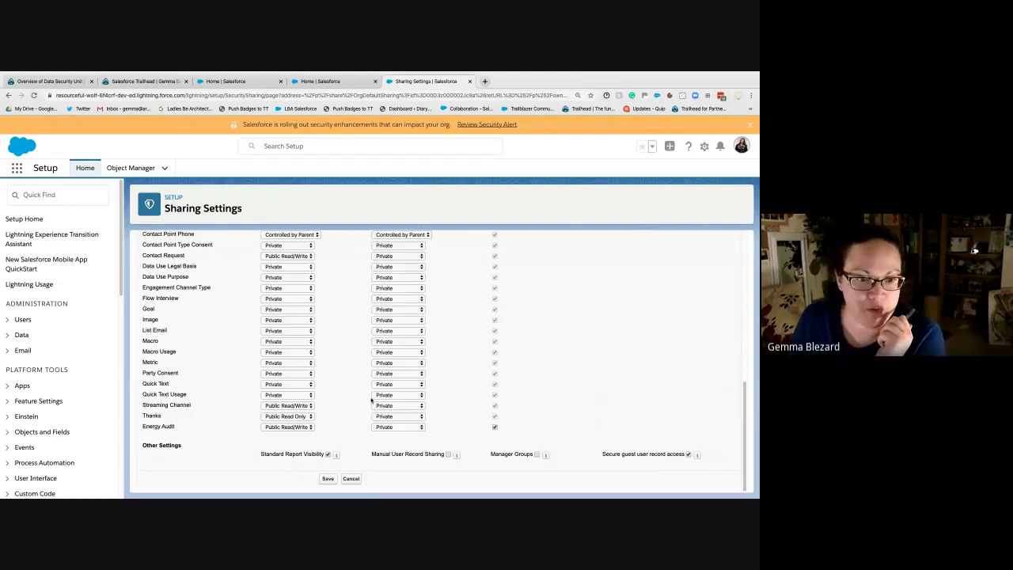
Step: Cancel without saving and review the unchanged Organization-Wide Defaults table
{"action": "left_click", "coordinate": [348, 479]}
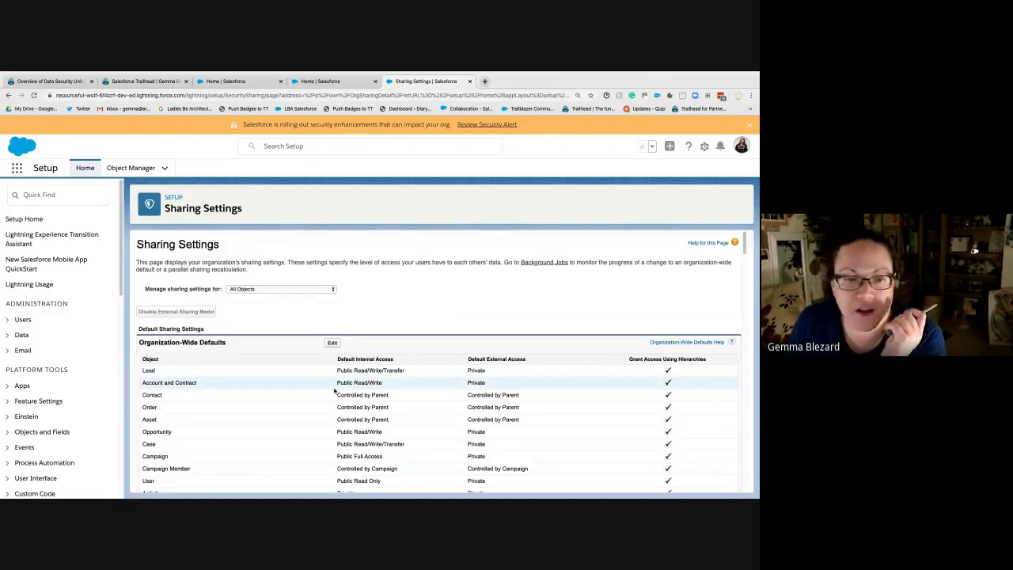
{"action": "scroll", "coordinate": [193, 379], "scroll_direction": "down", "scroll_amount": 3}
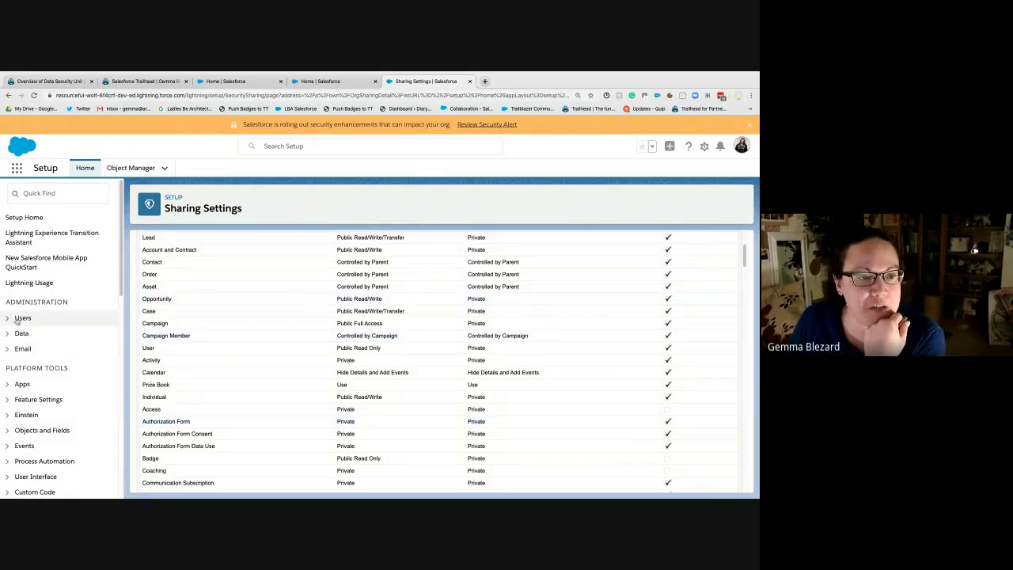
Step: Find Roles via Quick Find 'role', hide its intro page permanently, and continue to Set Up Roles
{"action": "left_click", "coordinate": [63, 197]}
{"action": "type", "text": "role"}
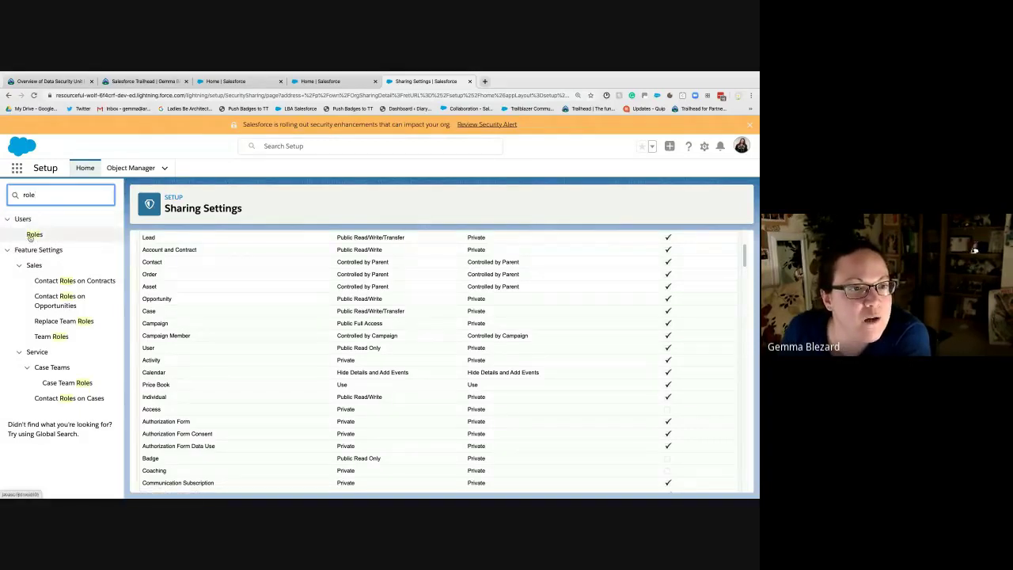
{"action": "left_click", "coordinate": [31, 235]}
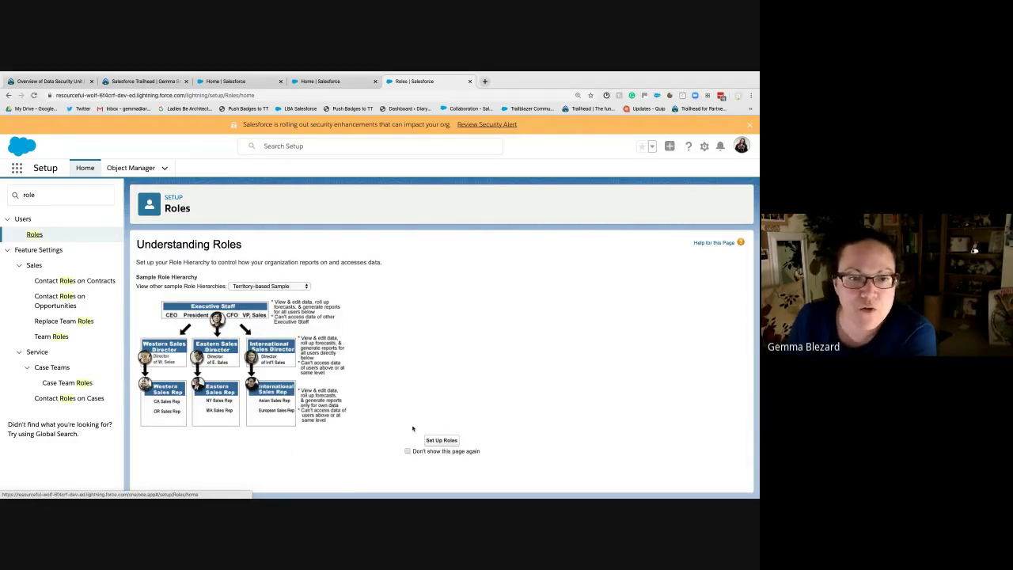
{"action": "left_click", "coordinate": [407, 451]}
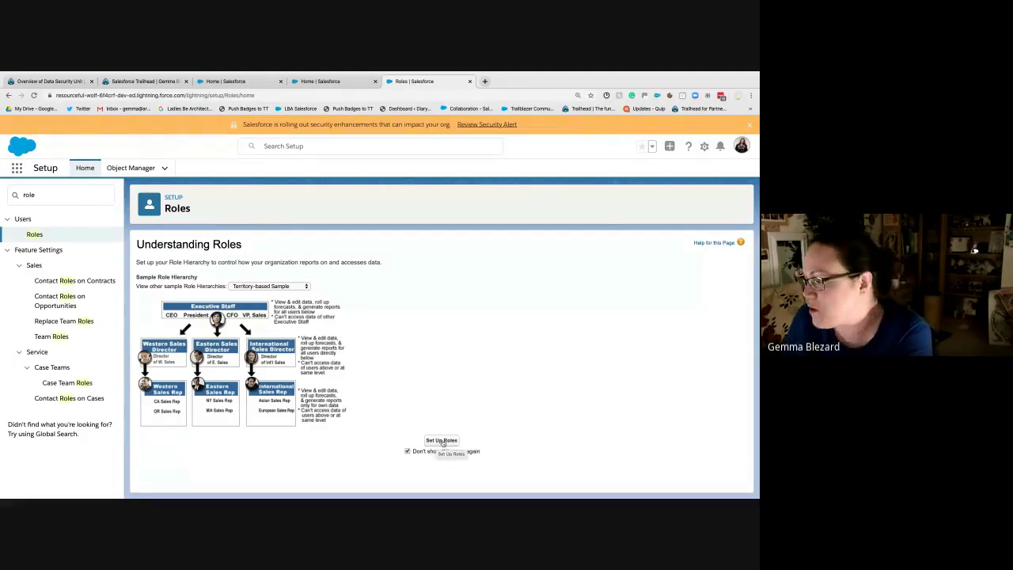
{"action": "left_click", "coordinate": [442, 440]}
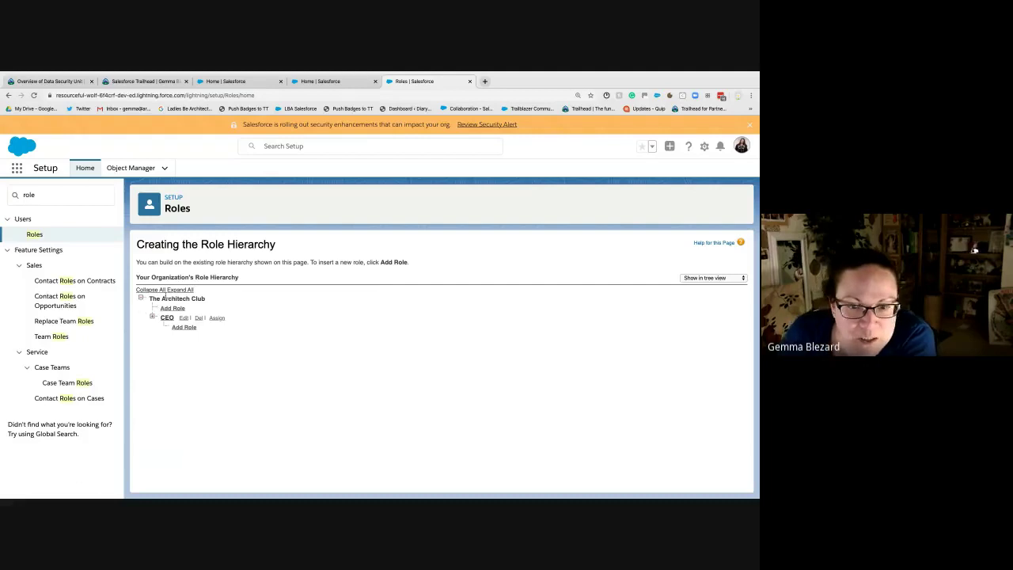
Step: Open the 'Show in tree view' dropdown to see the tree, sorted list and list options
{"action": "left_click", "coordinate": [708, 278]}
{"action": "left_click", "coordinate": [631, 260]}
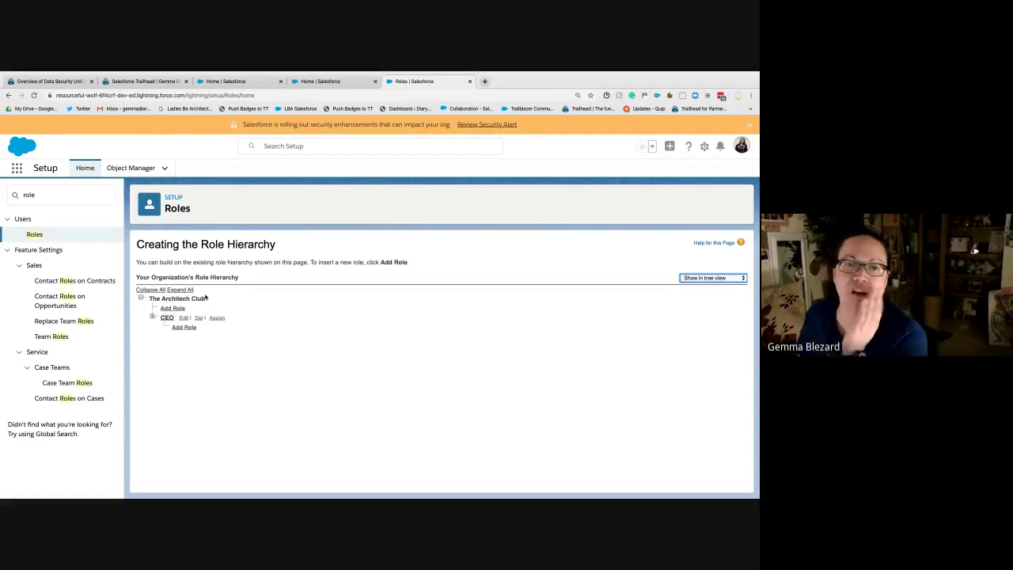
{"action": "left_click", "coordinate": [155, 303]}
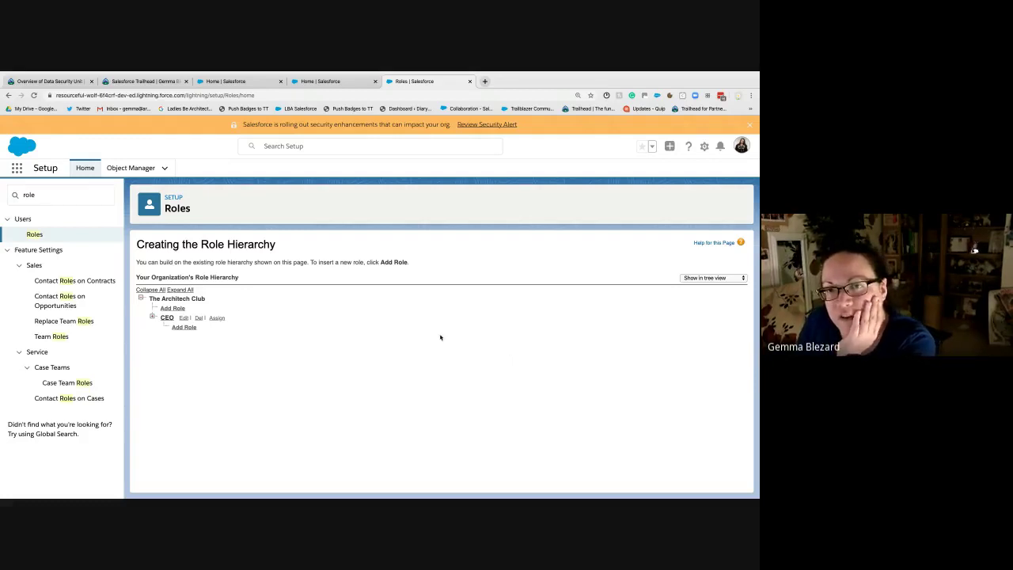
{"action": "left_click", "coordinate": [700, 279]}
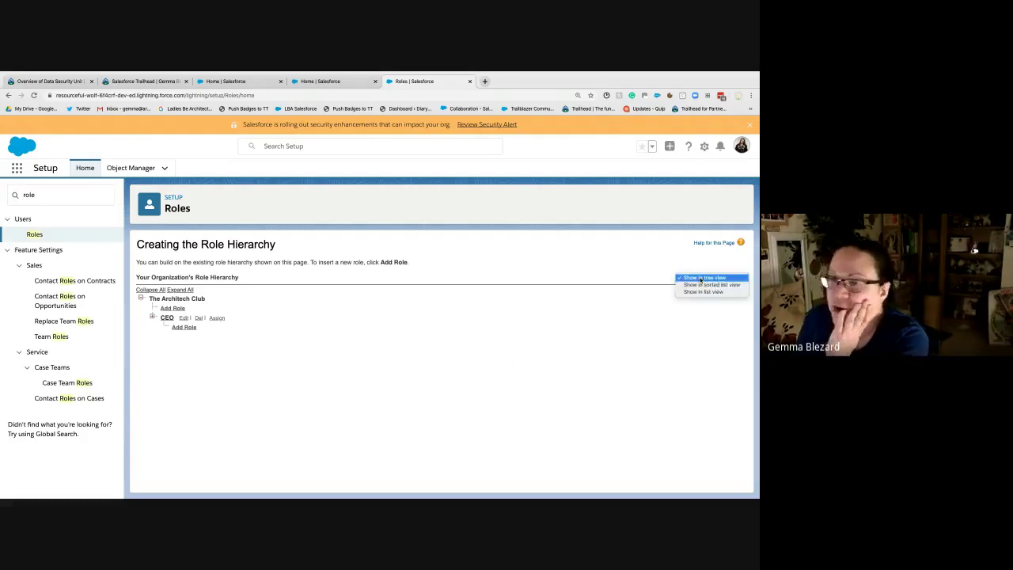
{"action": "left_click", "coordinate": [686, 270]}
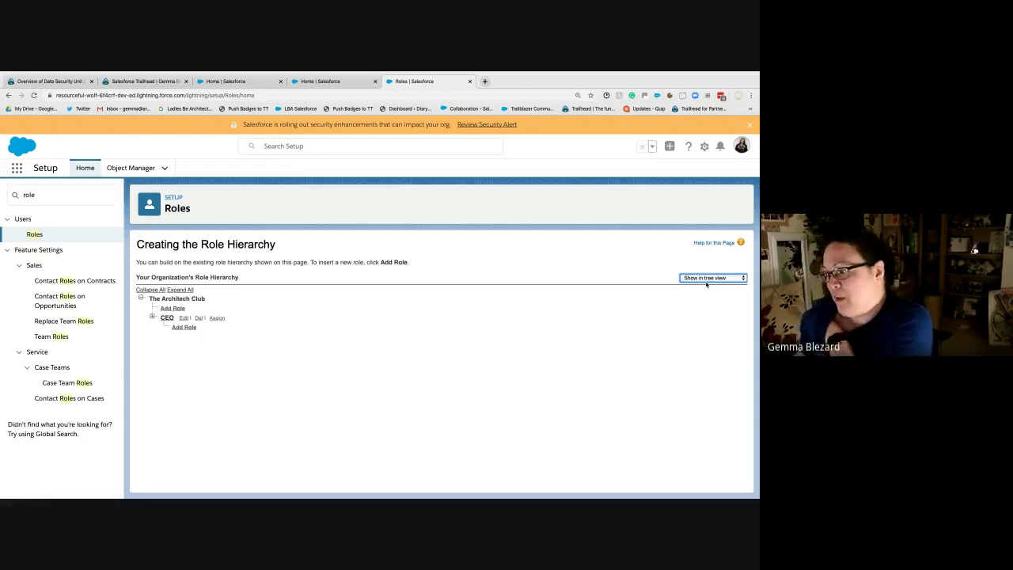
{"action": "left_click", "coordinate": [705, 278]}
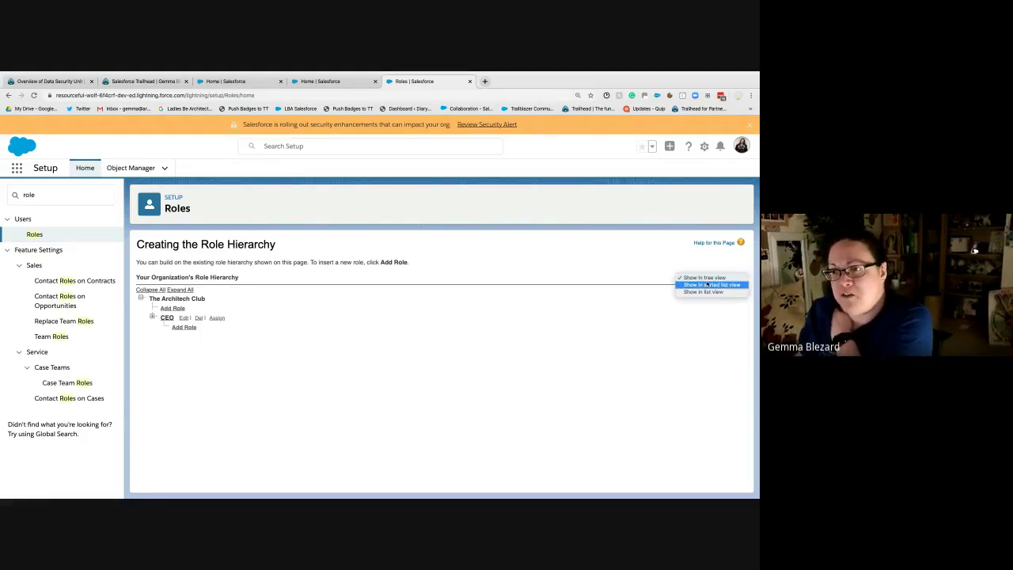
Step: Switch the role hierarchy to list view, showing CFO, COO and SVP roles under CEO
{"action": "left_click", "coordinate": [706, 284]}
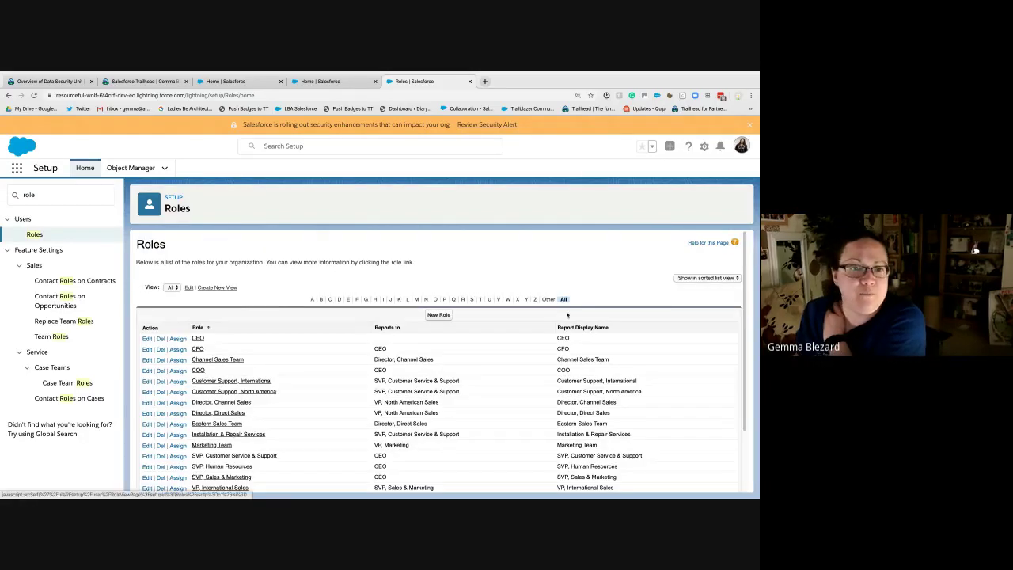
{"action": "scroll", "coordinate": [570, 317], "scroll_direction": "down", "scroll_amount": 2}
{"action": "scroll", "coordinate": [581, 320], "scroll_direction": "up", "scroll_amount": 3}
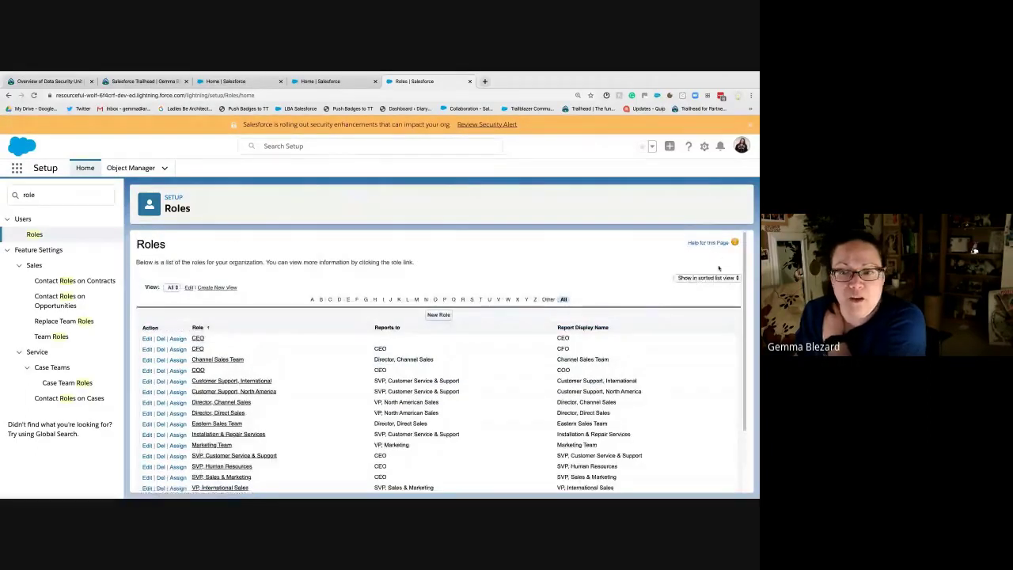
{"action": "left_click", "coordinate": [715, 278]}
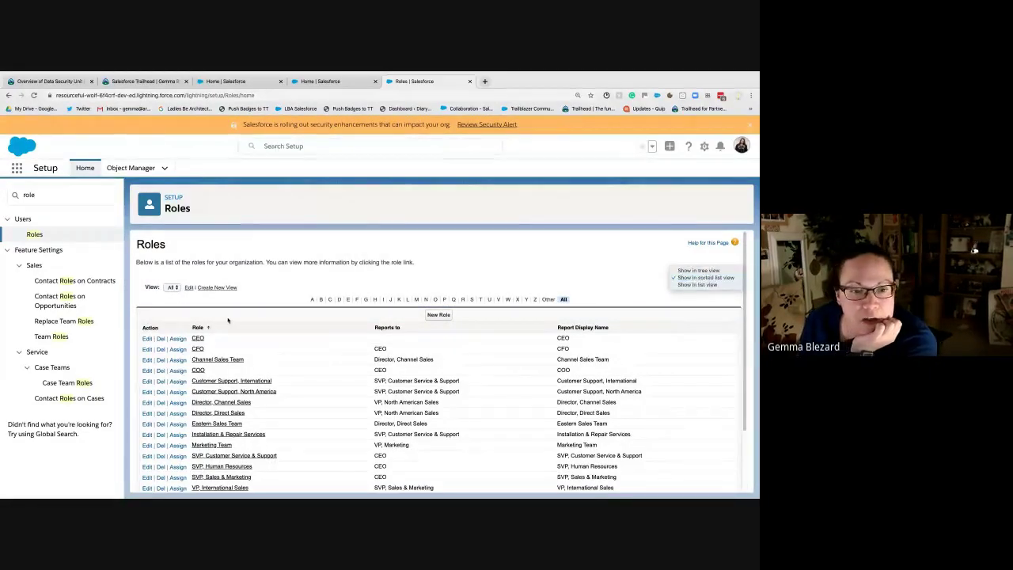
{"action": "left_click", "coordinate": [706, 277]}
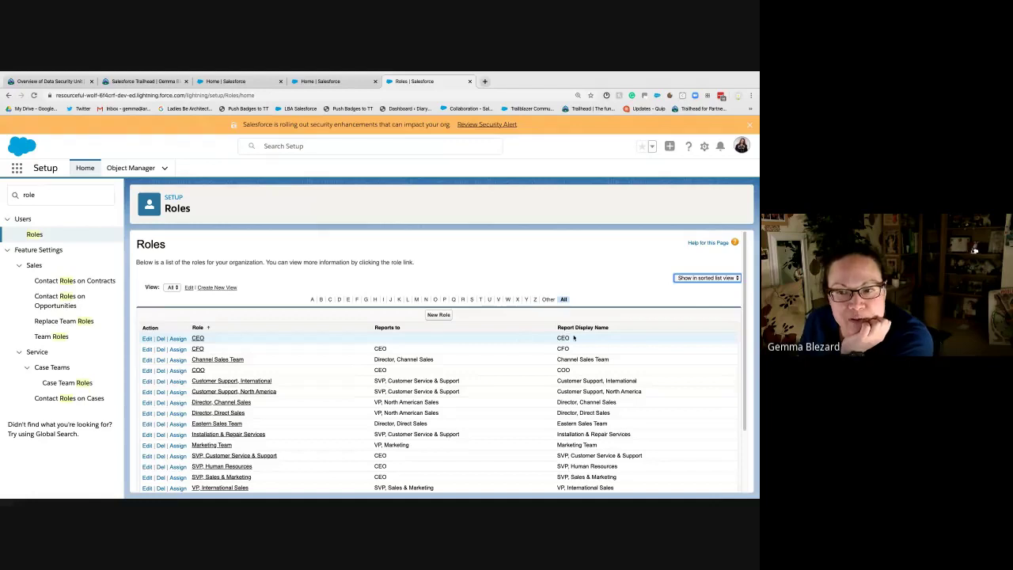
{"action": "left_click", "coordinate": [707, 278]}
{"action": "left_click", "coordinate": [677, 334]}
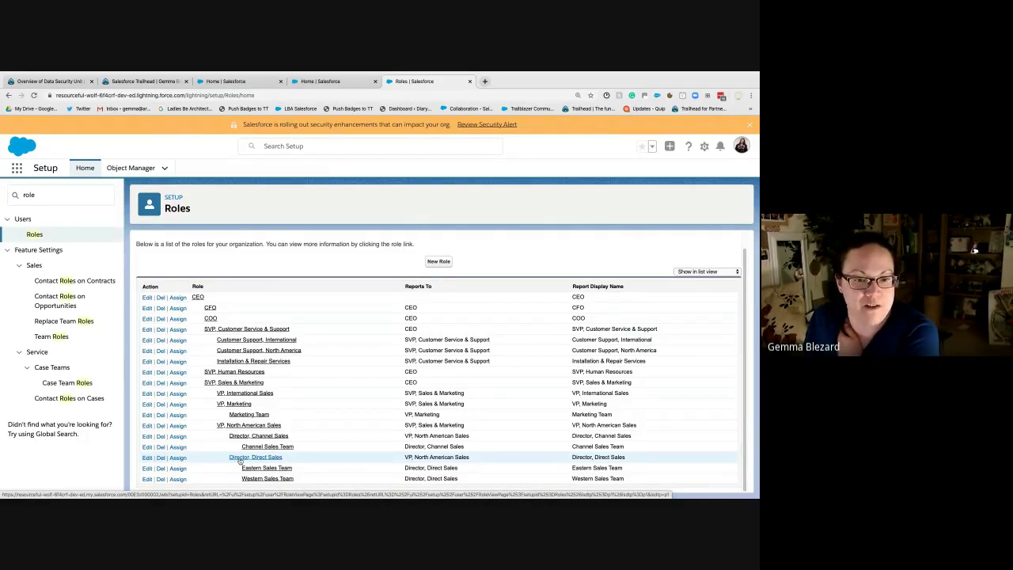
{"action": "left_click", "coordinate": [239, 460]}
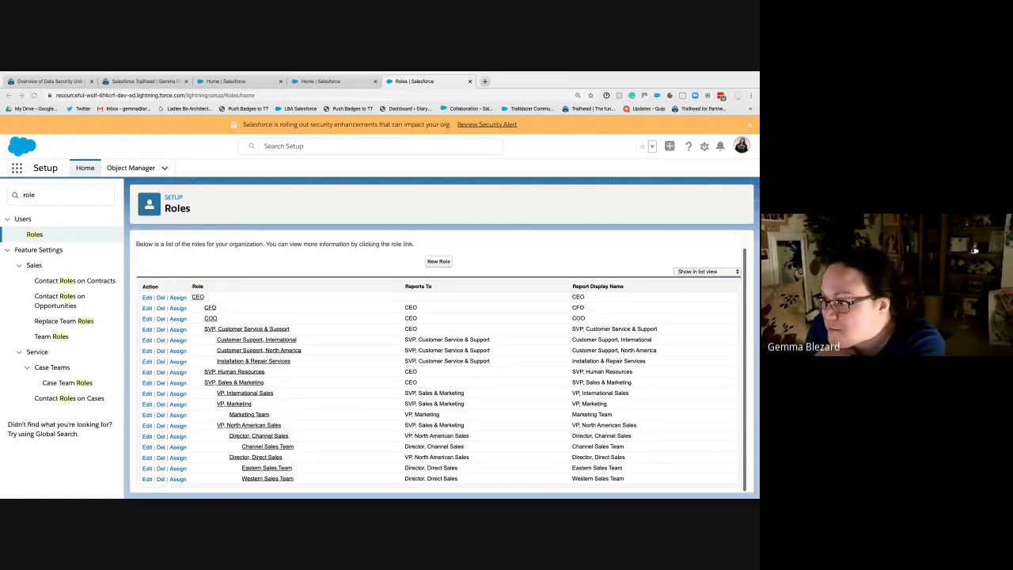
{"action": "left_click", "coordinate": [210, 422]}
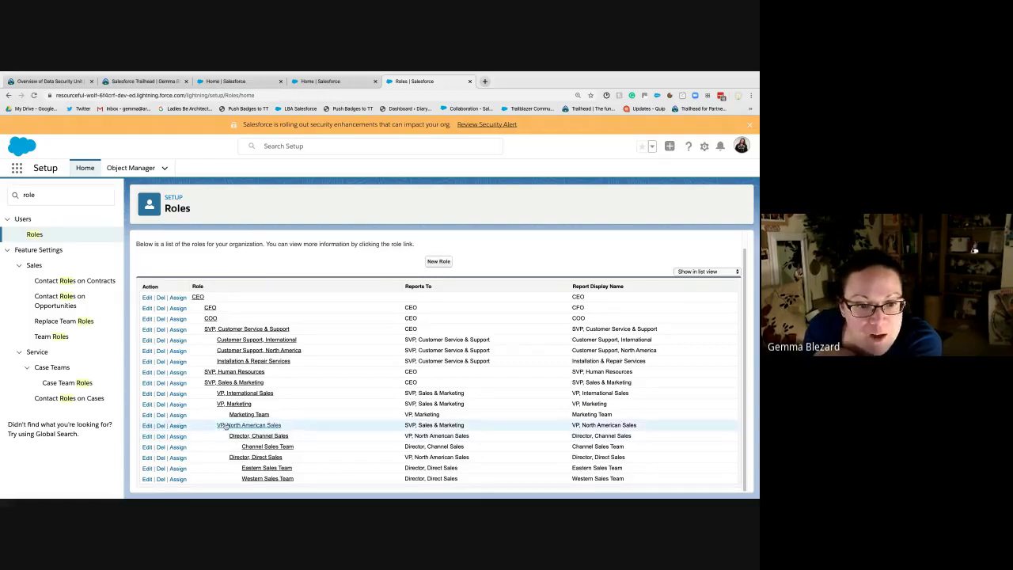
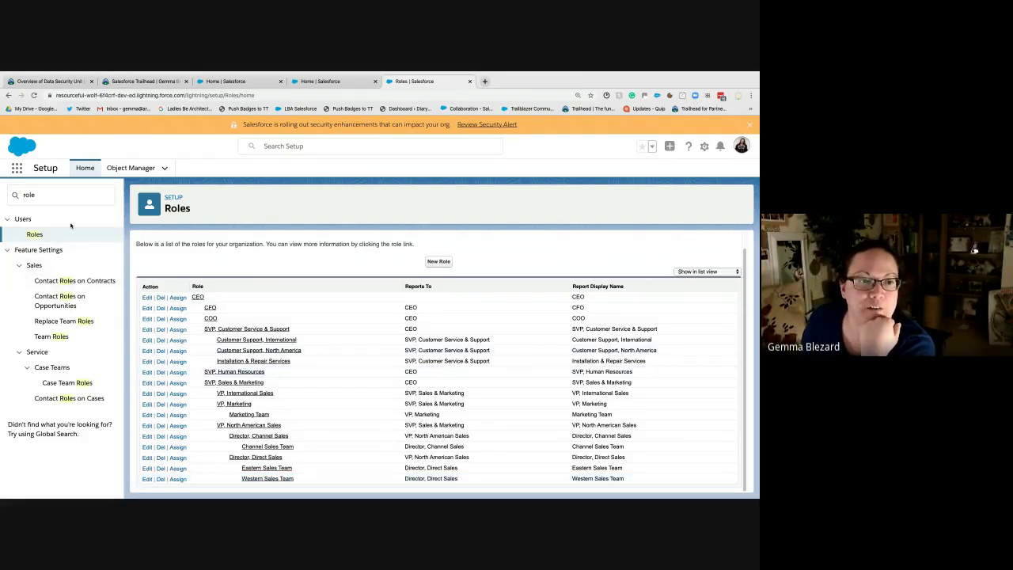
Step: Replace the Quick Find search with 'sharing' and open Sharing Settings
{"action": "left_click", "coordinate": [31, 196]}
{"action": "key", "text": "BackSpace"}
{"action": "key", "text": "BackSpace"}
{"action": "key", "text": "BackSpace"}
{"action": "key", "text": "BackSpace"}
{"action": "type", "text": "shar"}
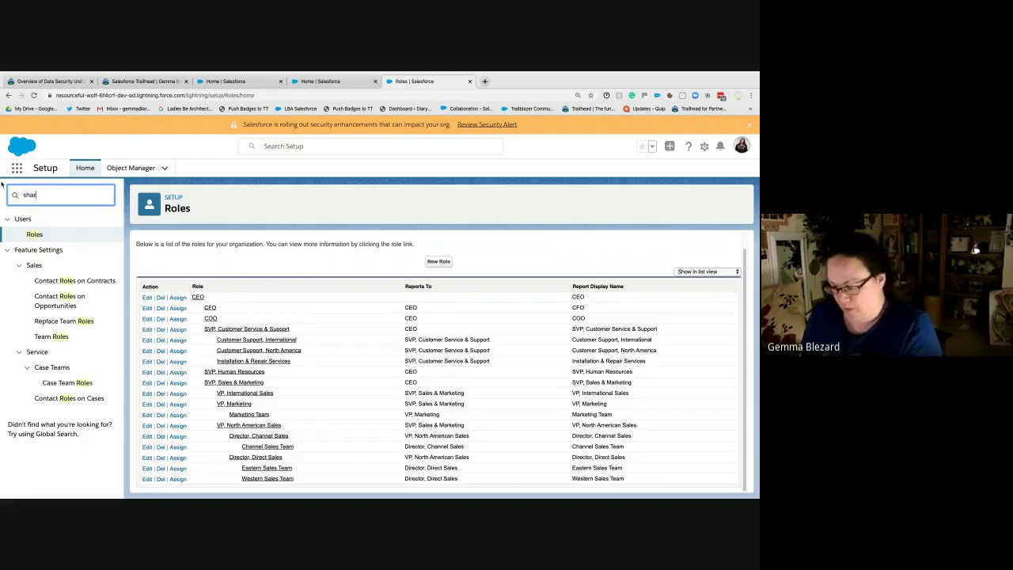
{"action": "type", "text": "ing"}
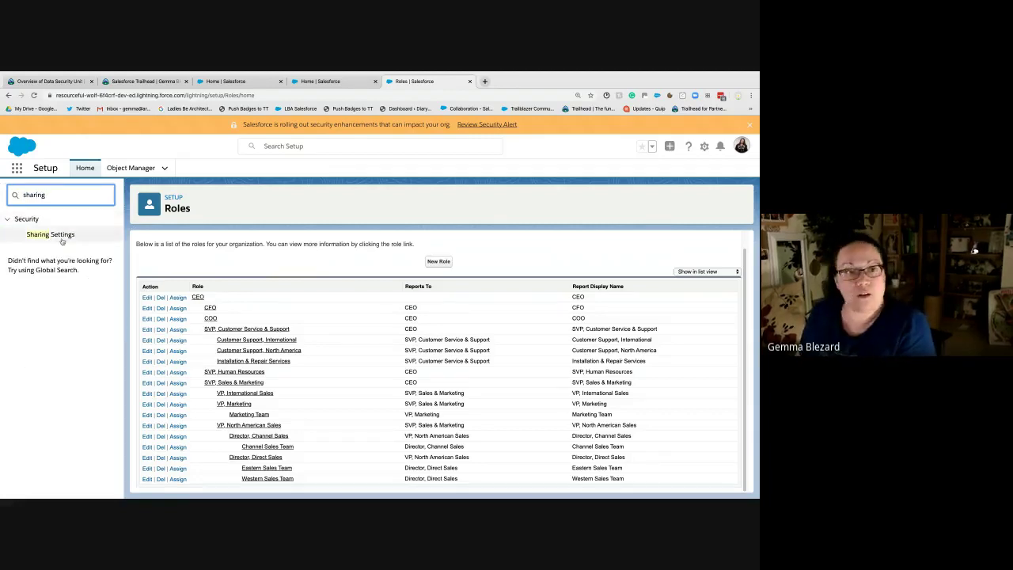
{"action": "left_click", "coordinate": [61, 238]}
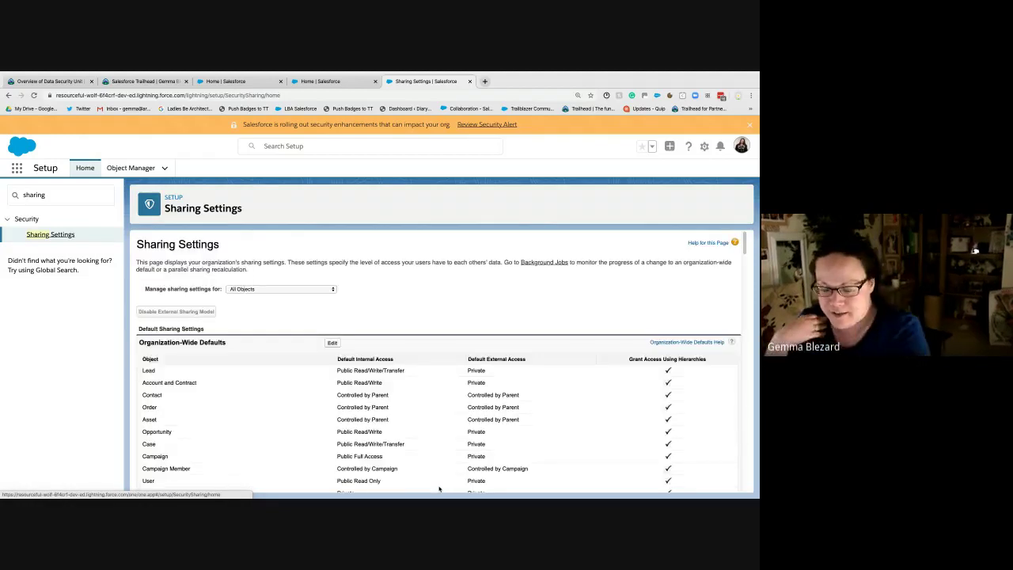
Step: Review the Organization-Wide Defaults down to the empty Lead, Account, Opportunity, Case and Campaign sharing rules
{"action": "scroll", "coordinate": [429, 366], "scroll_direction": "down", "scroll_amount": 1}
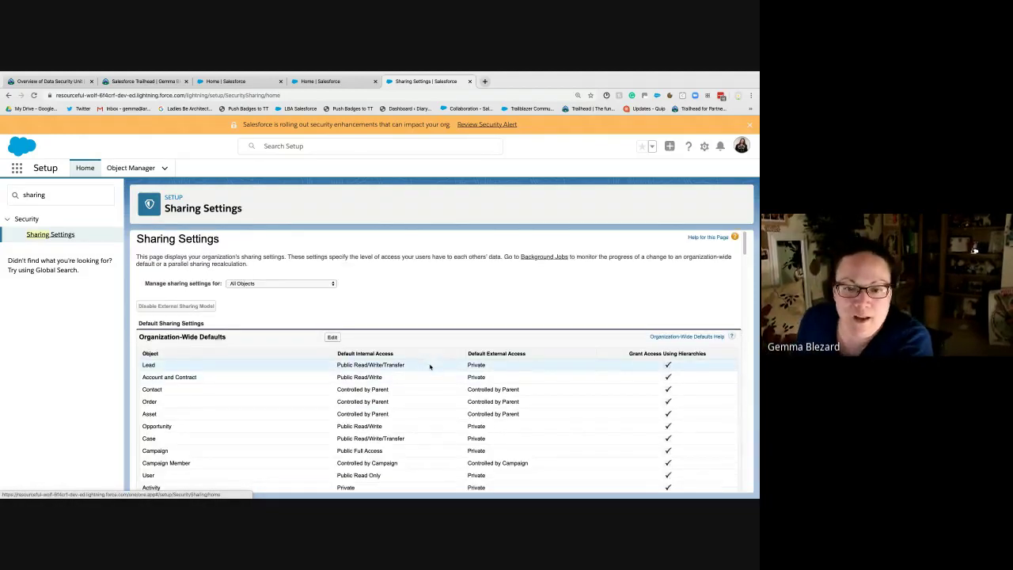
{"action": "scroll", "coordinate": [430, 366], "scroll_direction": "down", "scroll_amount": 2}
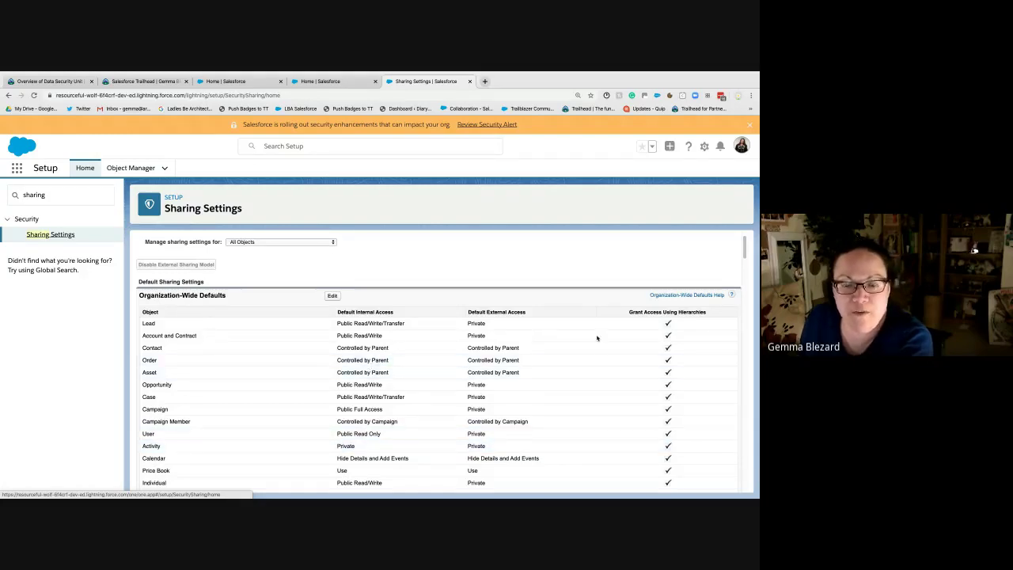
{"action": "scroll", "coordinate": [384, 318], "scroll_direction": "down", "scroll_amount": 15}
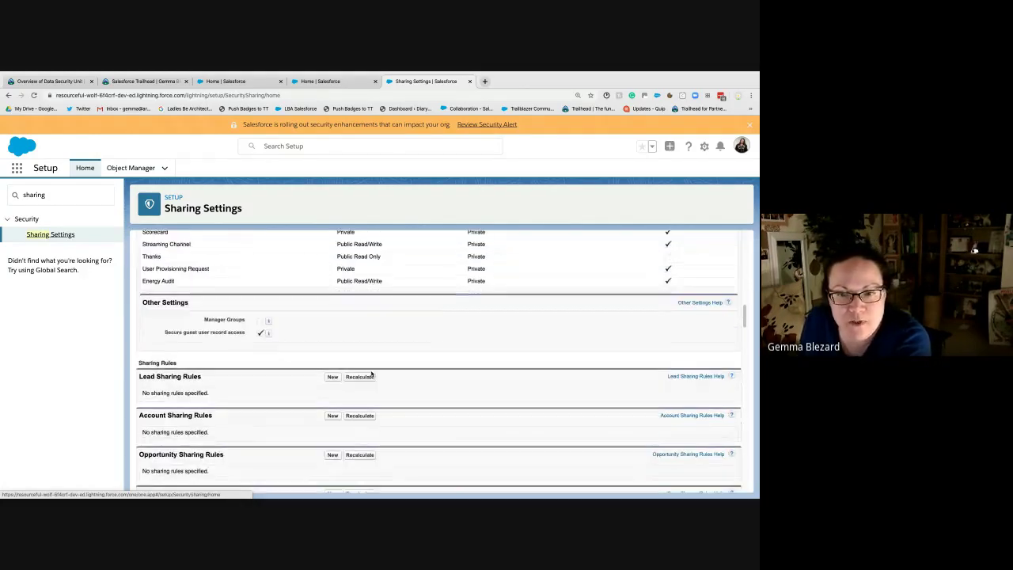
{"action": "scroll", "coordinate": [238, 329], "scroll_direction": "down", "scroll_amount": 5}
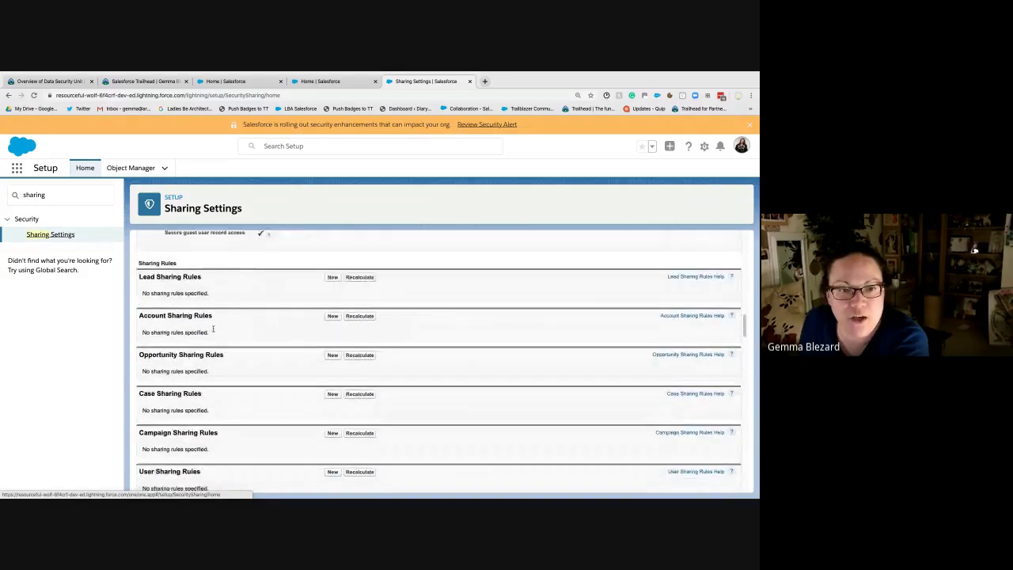
{"action": "scroll", "coordinate": [226, 283], "scroll_direction": "down", "scroll_amount": 1}
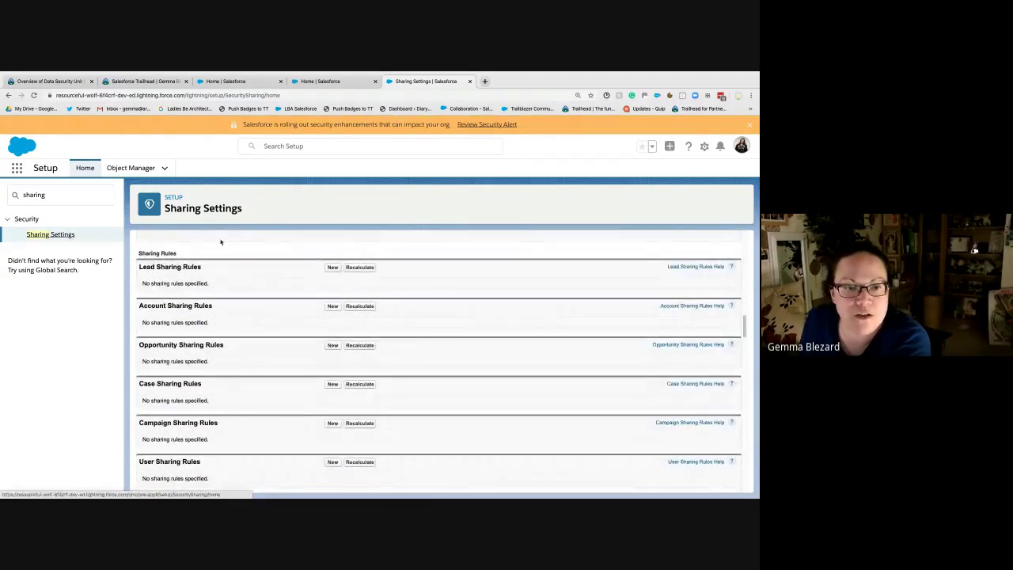
{"action": "scroll", "coordinate": [216, 418], "scroll_direction": "up", "scroll_amount": 3}
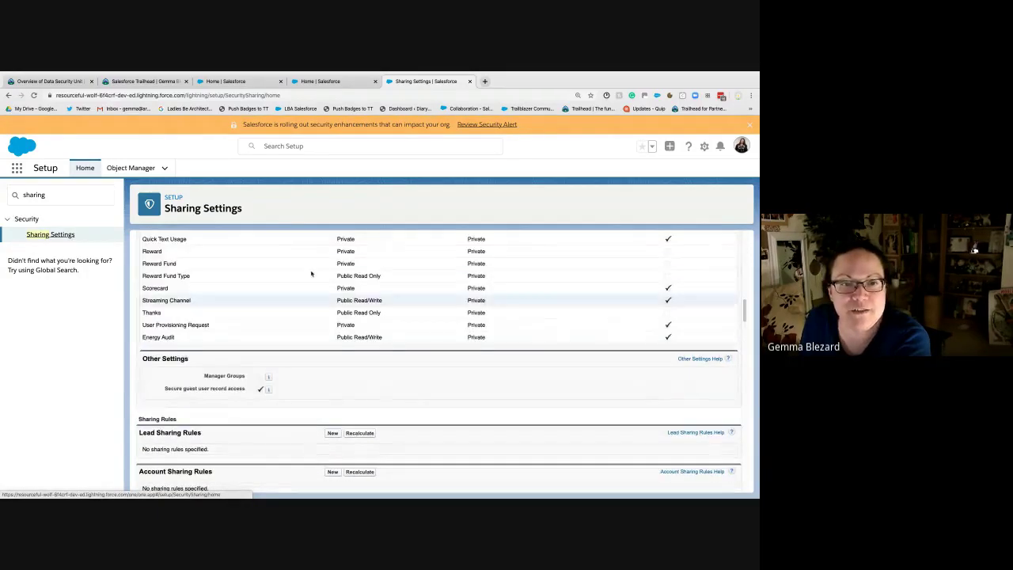
{"action": "scroll", "coordinate": [412, 420], "scroll_direction": "down", "scroll_amount": 3}
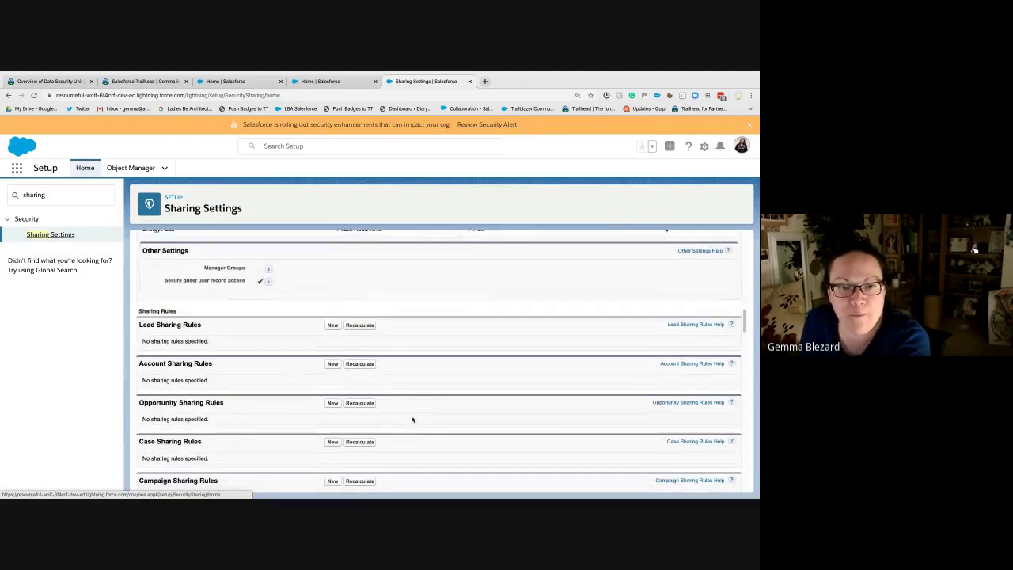
{"action": "scroll", "coordinate": [412, 419], "scroll_direction": "down", "scroll_amount": 1}
{"action": "scroll", "coordinate": [410, 419], "scroll_direction": "down", "scroll_amount": 1}
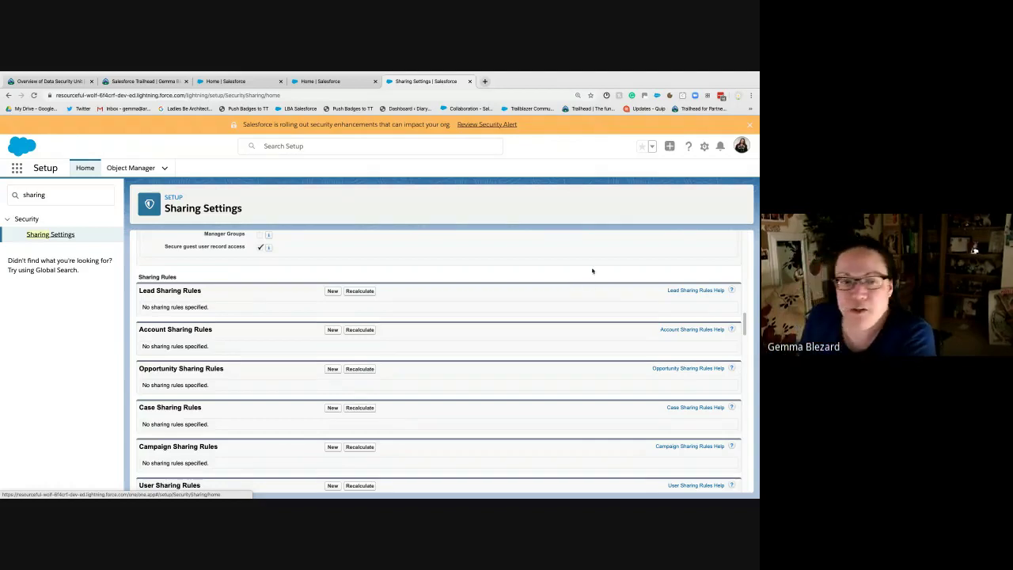
Step: Create a new Lead sharing rule, trying Based on criteria, then keeping Based on record owner
{"action": "left_click", "coordinate": [333, 291]}
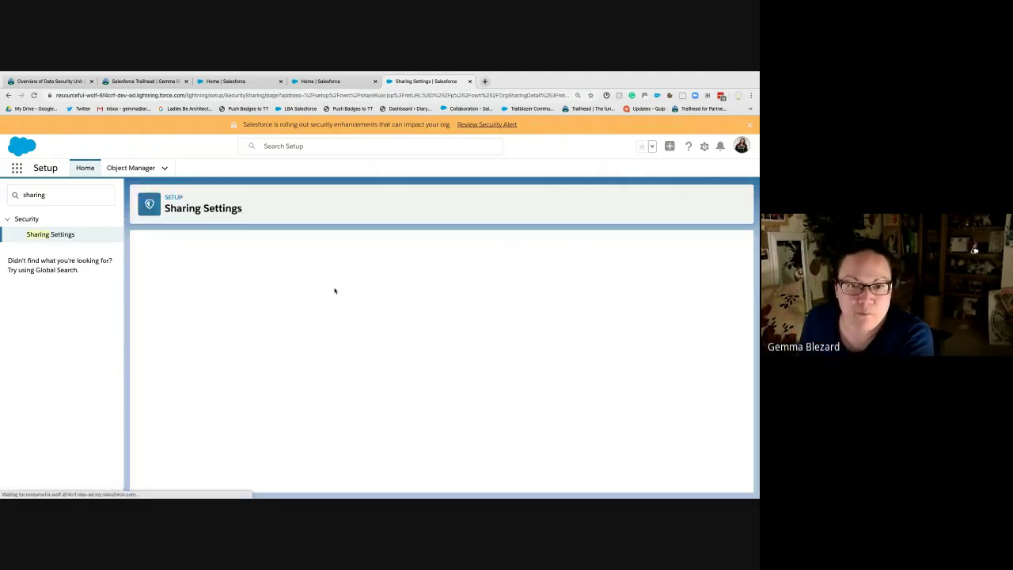
{"action": "scroll", "coordinate": [334, 291], "scroll_direction": "down", "scroll_amount": 2}
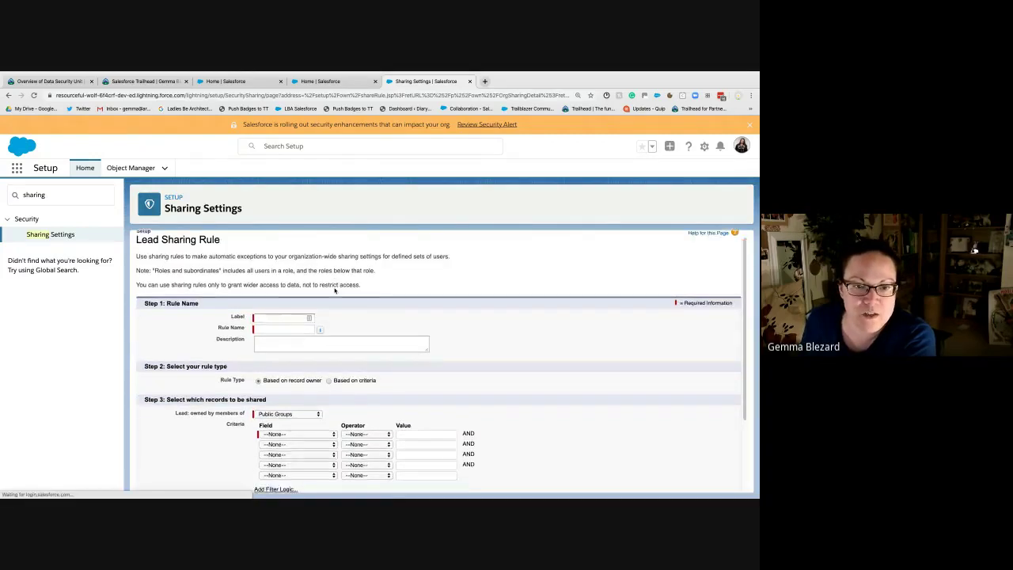
{"action": "scroll", "coordinate": [333, 291], "scroll_direction": "up", "scroll_amount": 1}
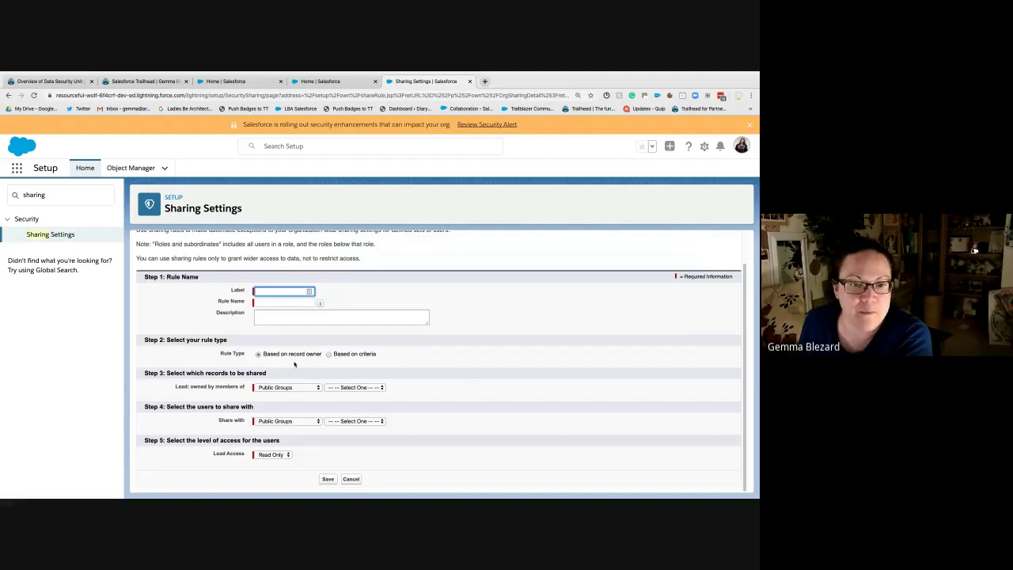
{"action": "left_click", "coordinate": [301, 357]}
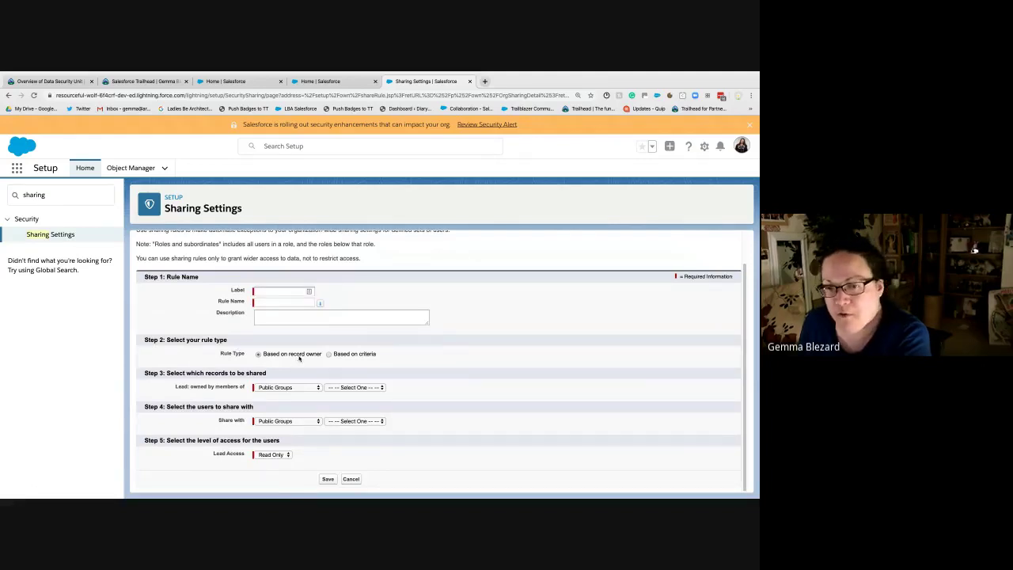
{"action": "left_click", "coordinate": [349, 356]}
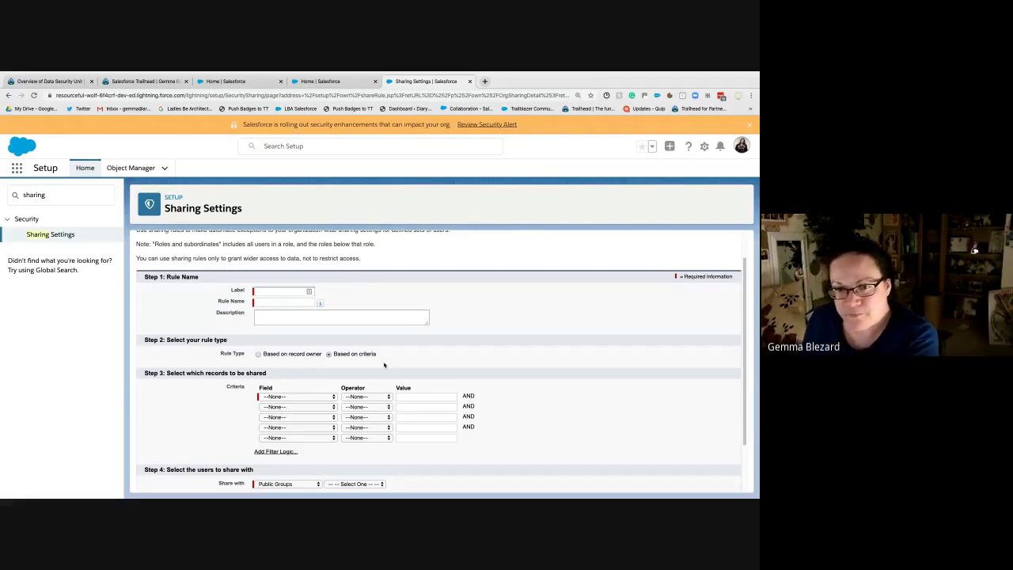
{"action": "left_click", "coordinate": [307, 359]}
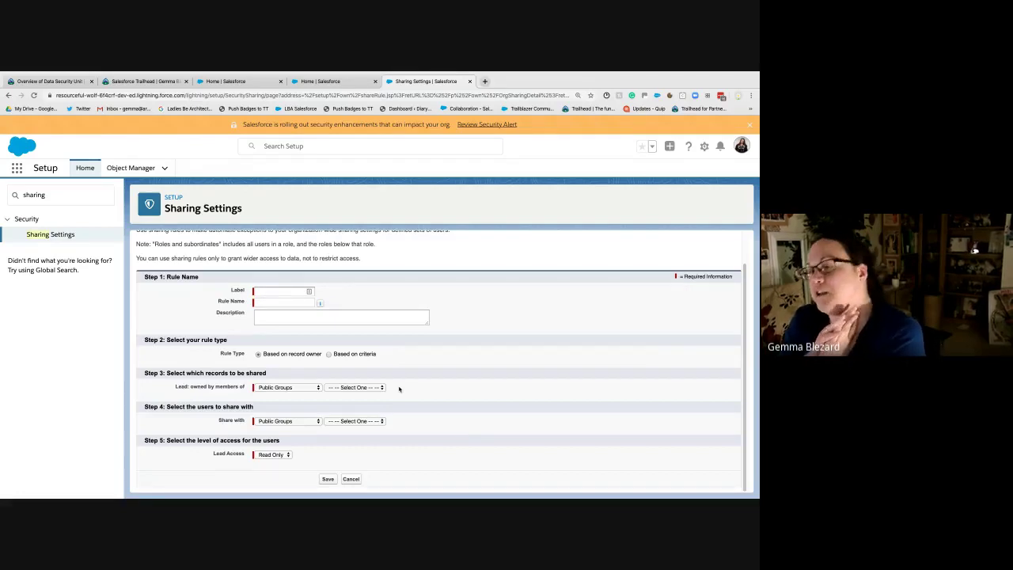
Step: Share leads owned by the SVP, Sales & Marketing role and its subordinates
{"action": "left_click", "coordinate": [309, 388]}
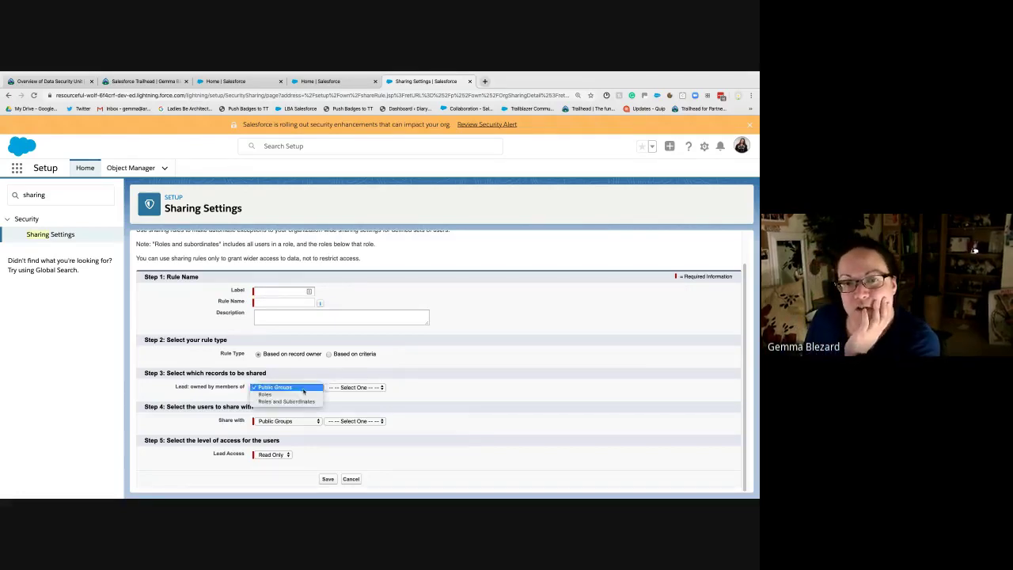
{"action": "left_click", "coordinate": [356, 387]}
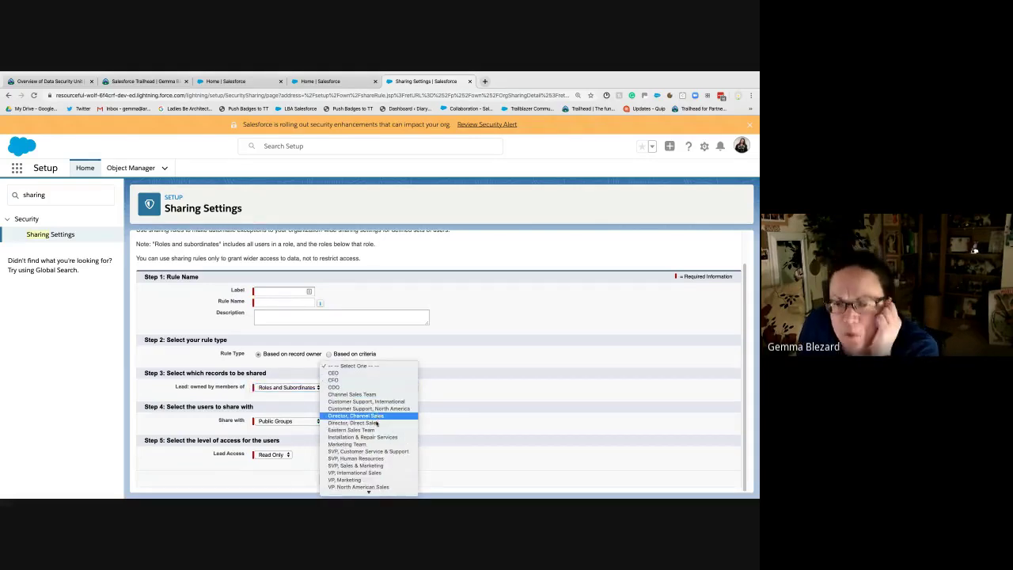
{"action": "left_click", "coordinate": [383, 467]}
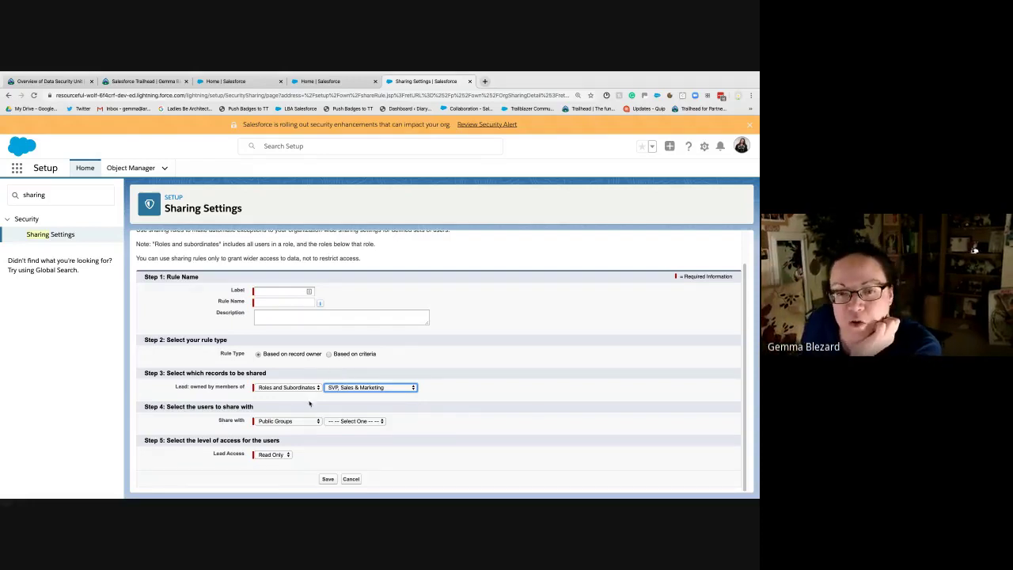
Step: Share those leads with Roles and Subordinates: SVP, Sales & Marketing
{"action": "left_click", "coordinate": [290, 421]}
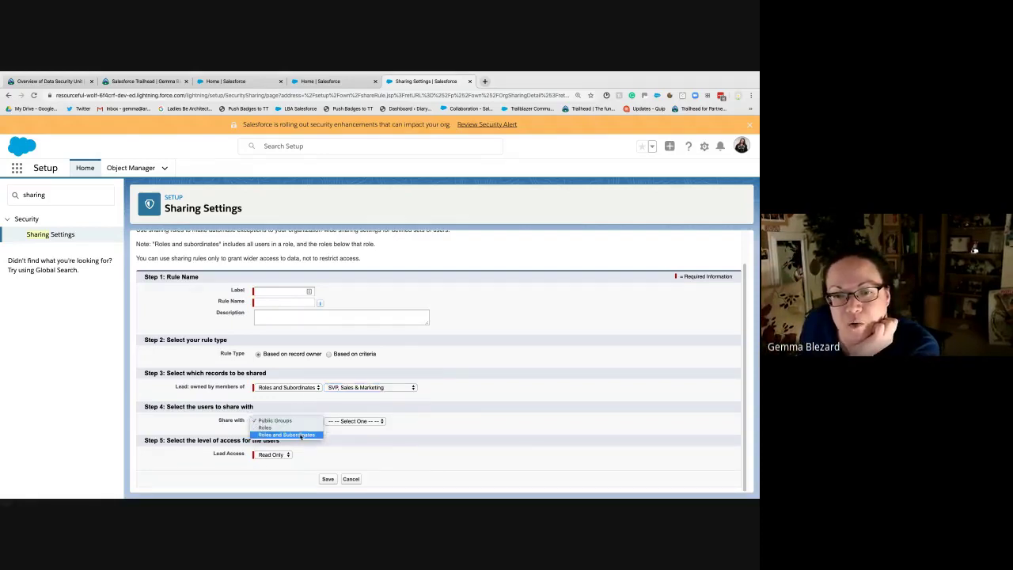
{"action": "left_click", "coordinate": [308, 428]}
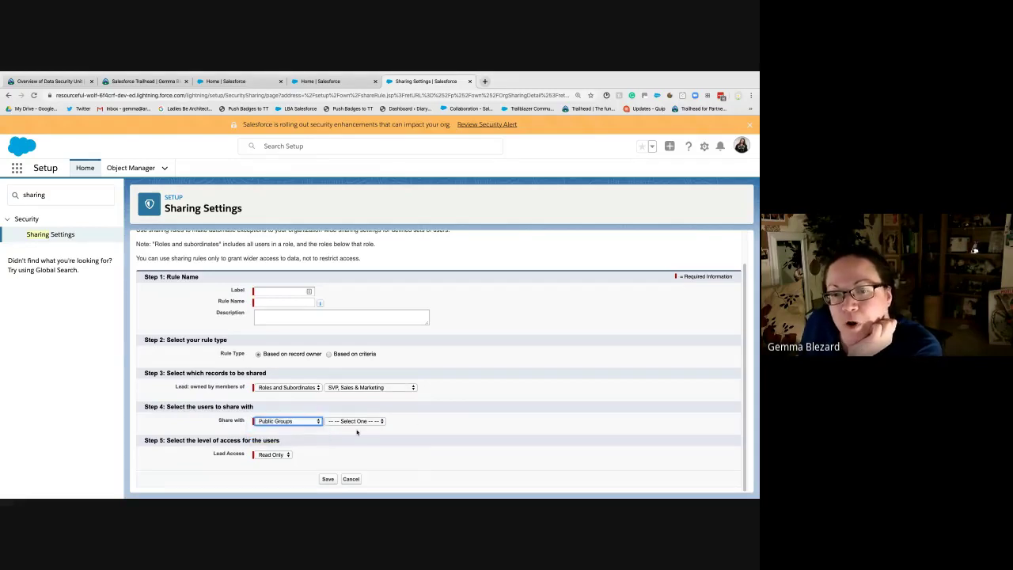
{"action": "left_click", "coordinate": [368, 421]}
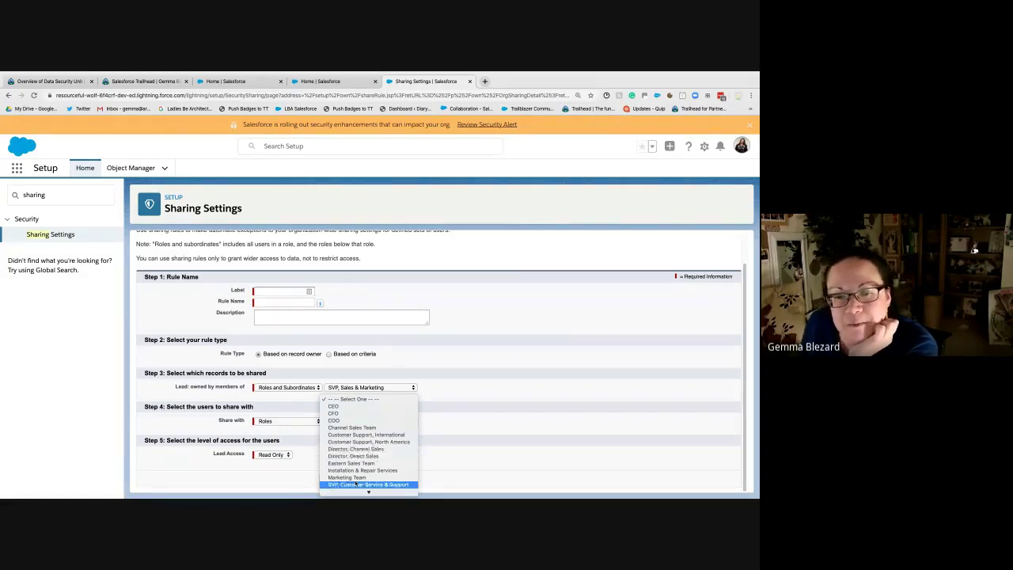
{"action": "left_click", "coordinate": [462, 413]}
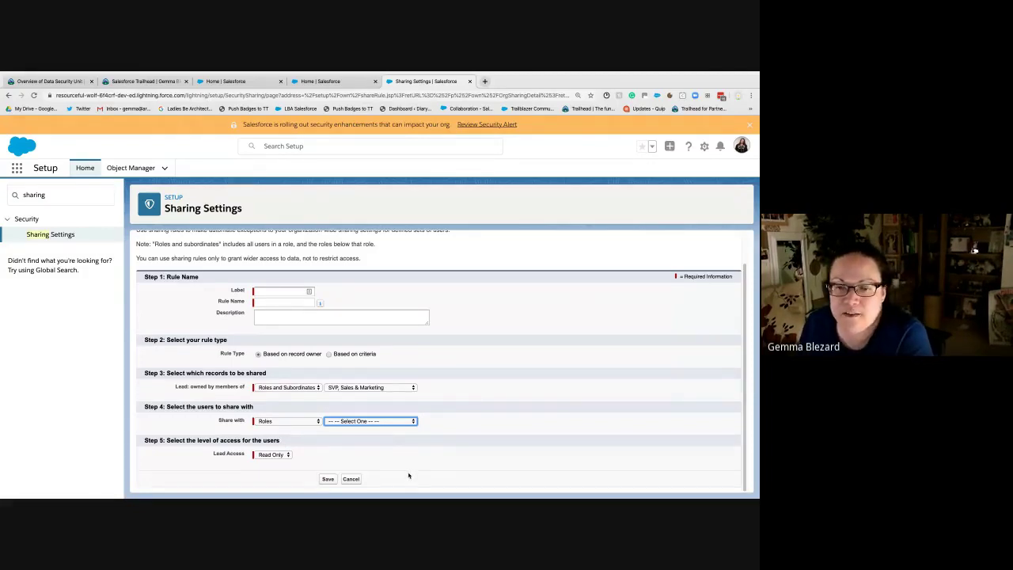
{"action": "left_click", "coordinate": [279, 422]}
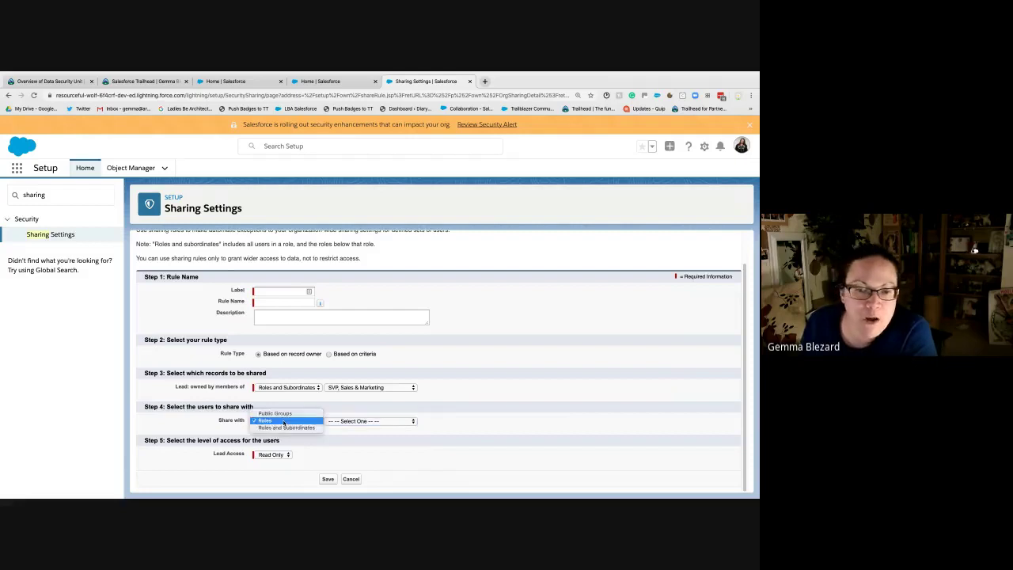
{"action": "left_click", "coordinate": [293, 427]}
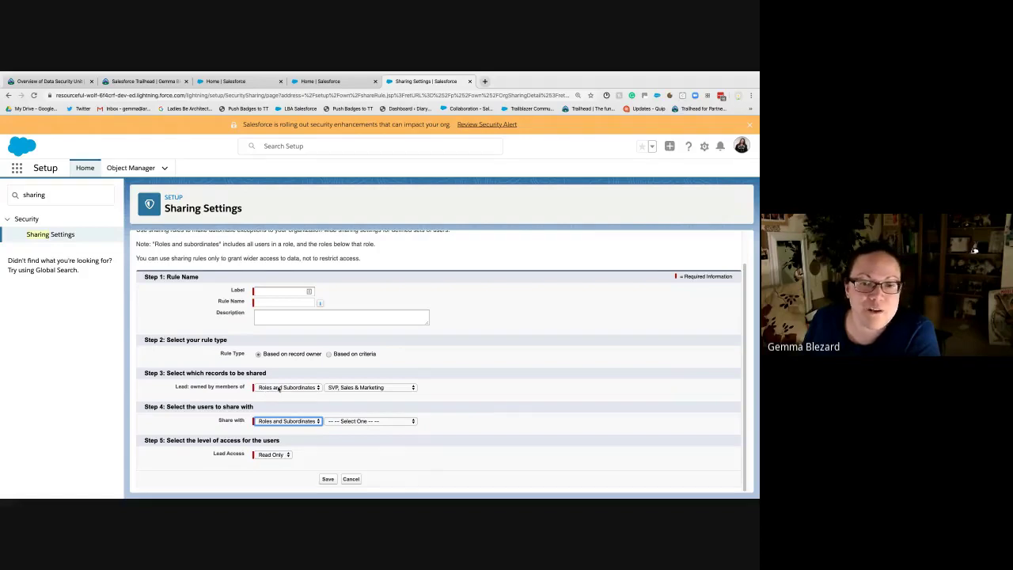
{"action": "left_click", "coordinate": [348, 422]}
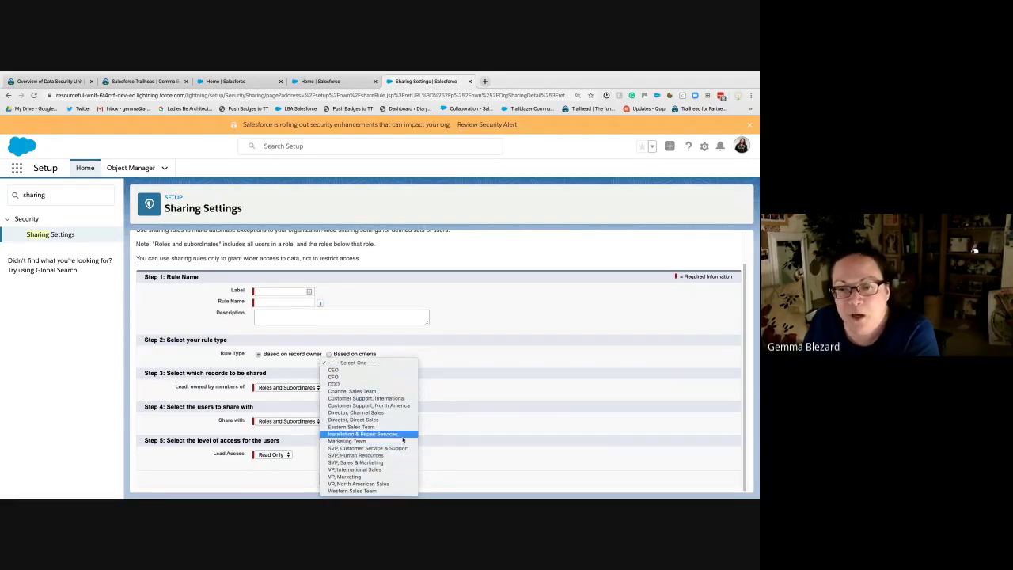
{"action": "left_click", "coordinate": [372, 462]}
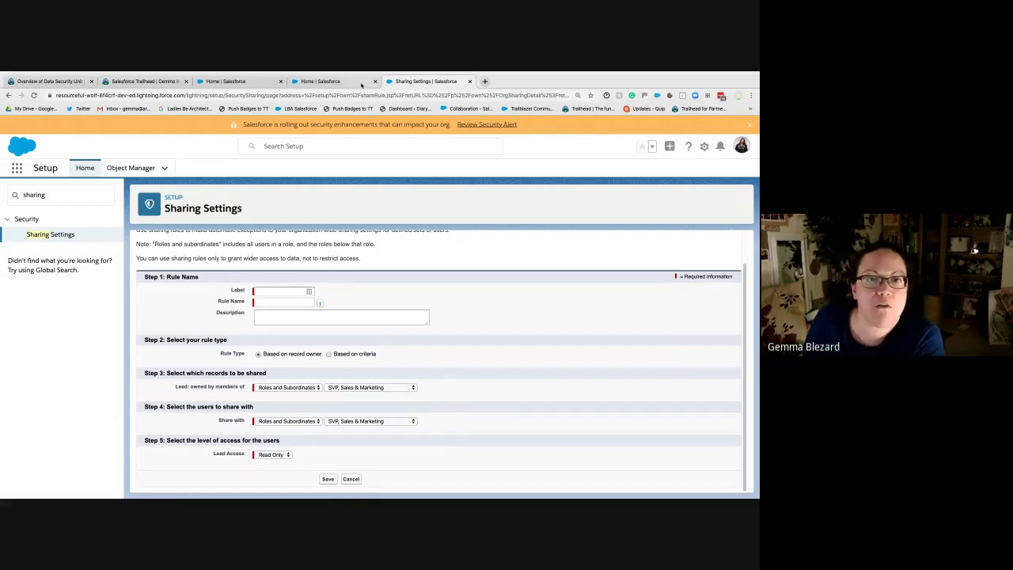
{"action": "left_click", "coordinate": [332, 81]}
{"action": "left_click", "coordinate": [107, 195]}
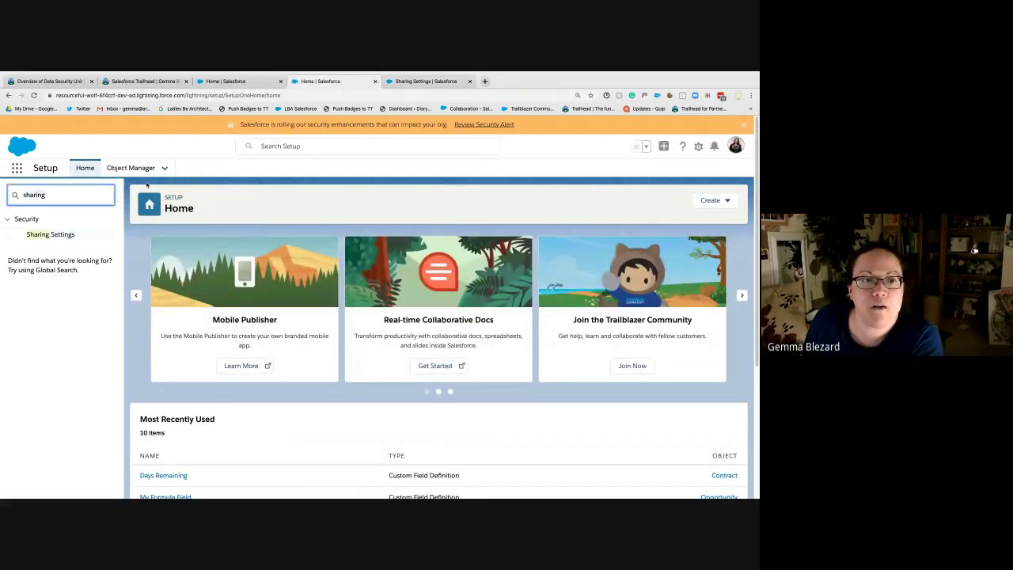
{"action": "key", "text": "ctrl+a"}
{"action": "type", "text": "r"}
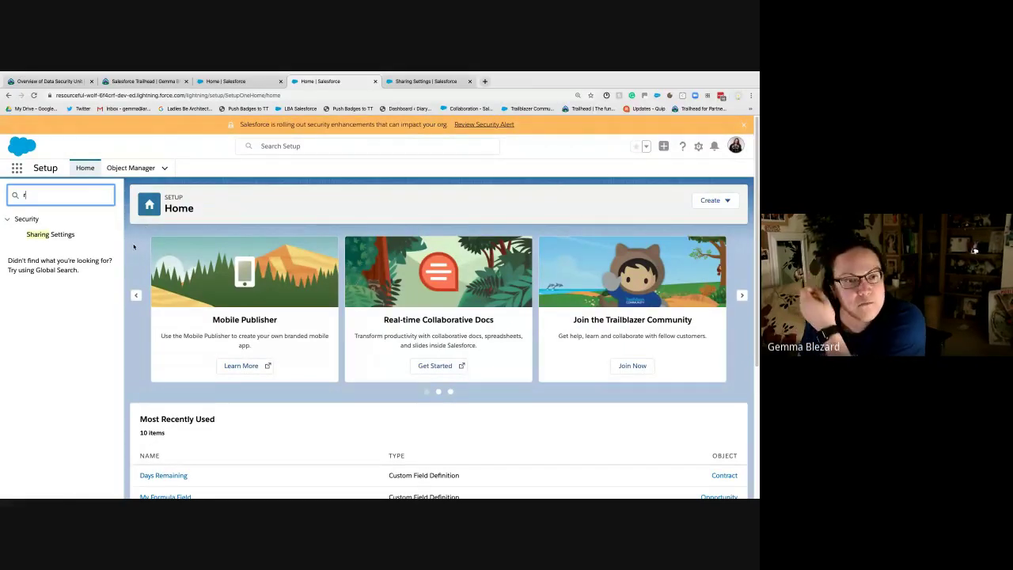
{"action": "type", "text": "ole"}
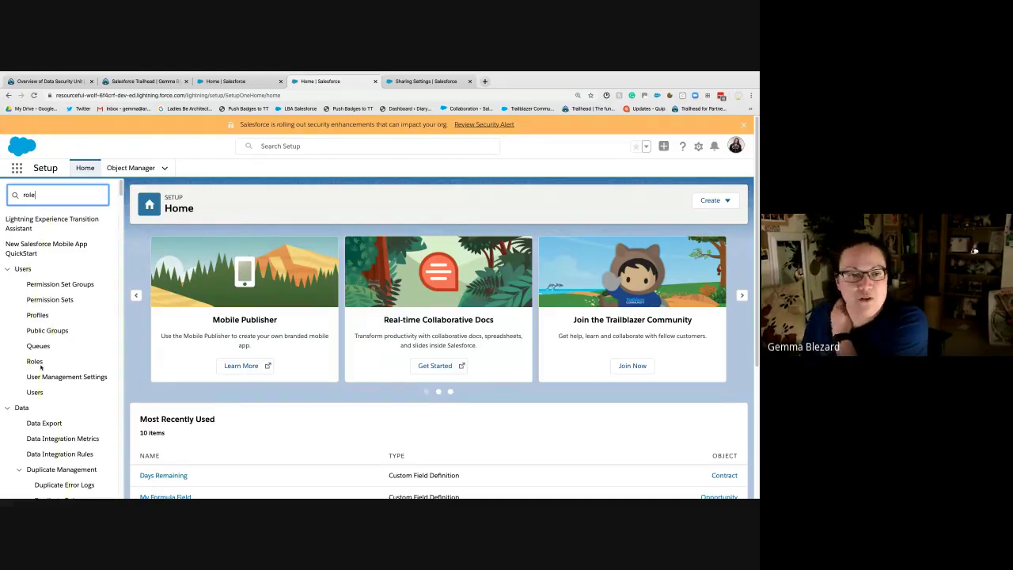
{"action": "left_click", "coordinate": [36, 235]}
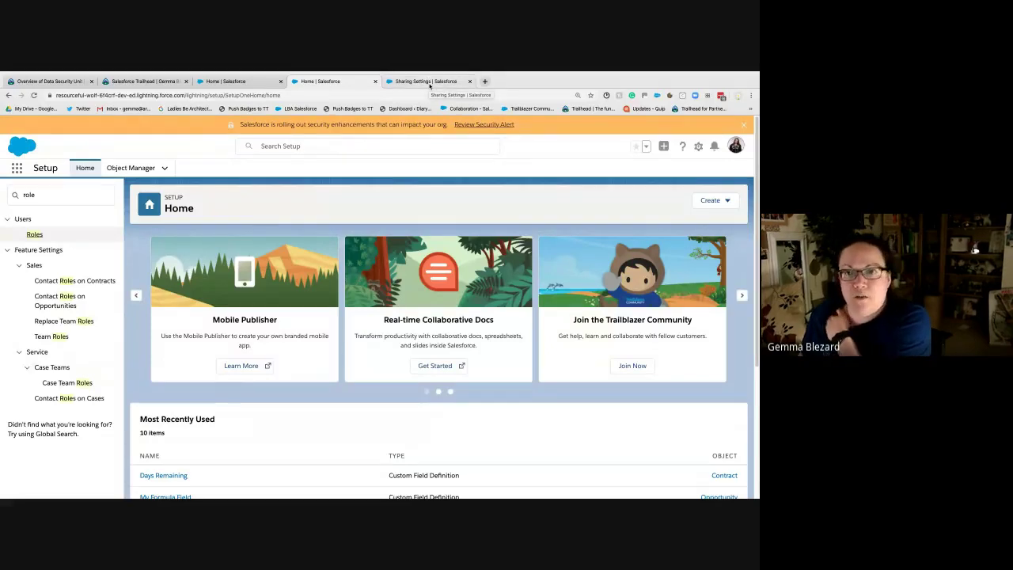
{"action": "left_click", "coordinate": [429, 81]}
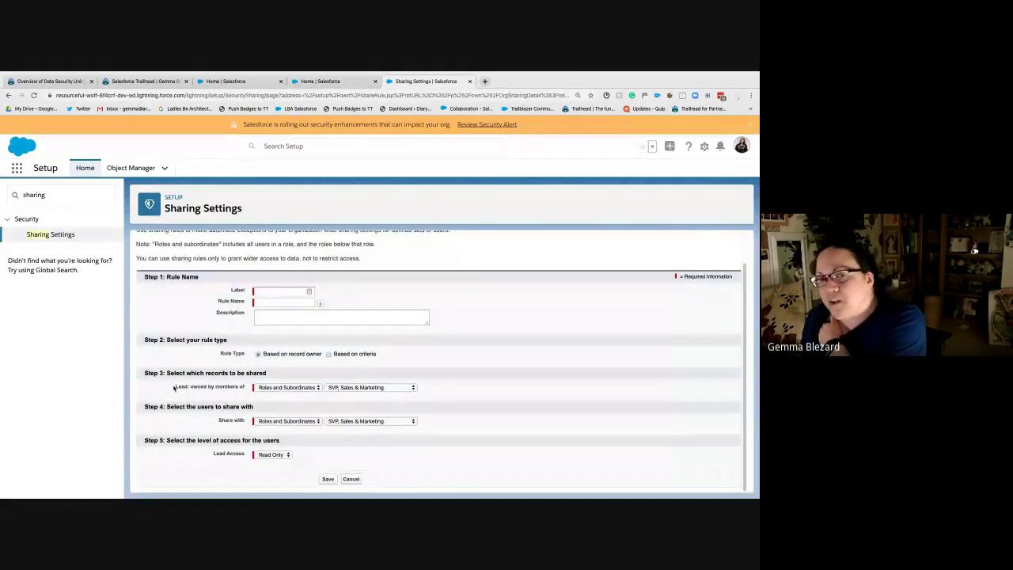
Step: Review the share-with type options, keeping Roles and Subordinates
{"action": "left_click", "coordinate": [261, 421]}
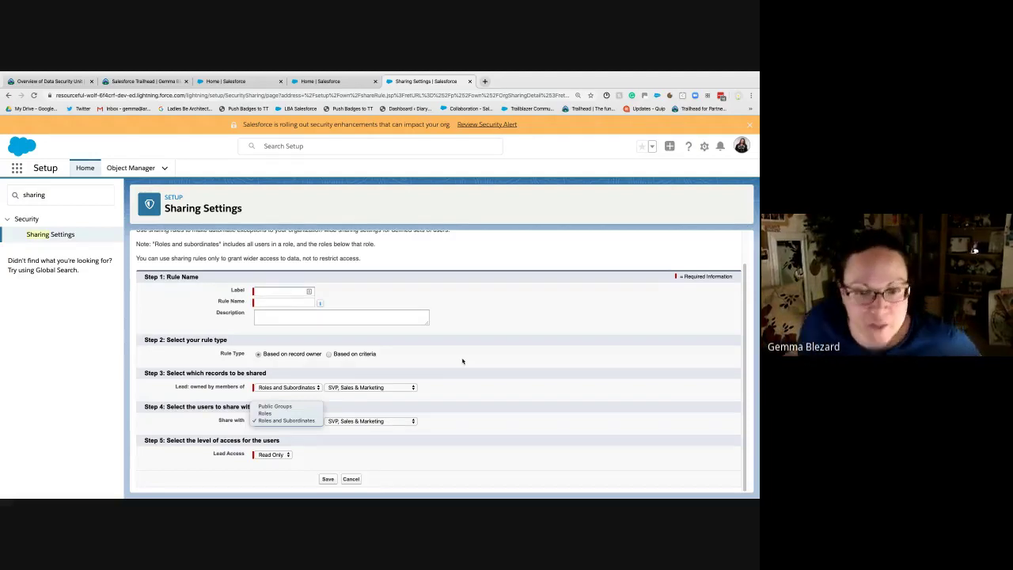
{"action": "left_click", "coordinate": [479, 348]}
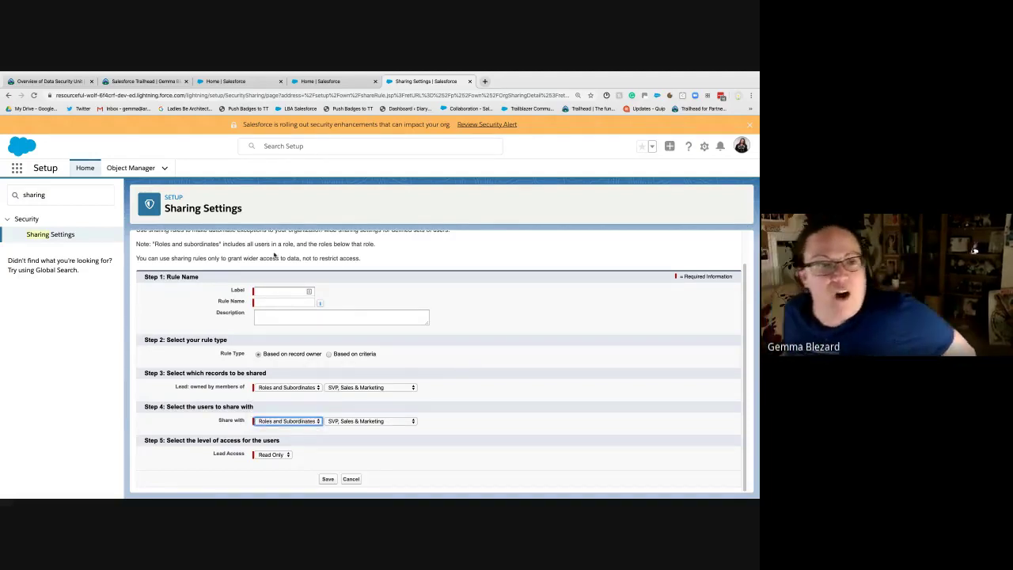
Step: Review the Roles hierarchy in the Setup home tab, then return to the lead sharing rule
{"action": "left_click", "coordinate": [358, 80]}
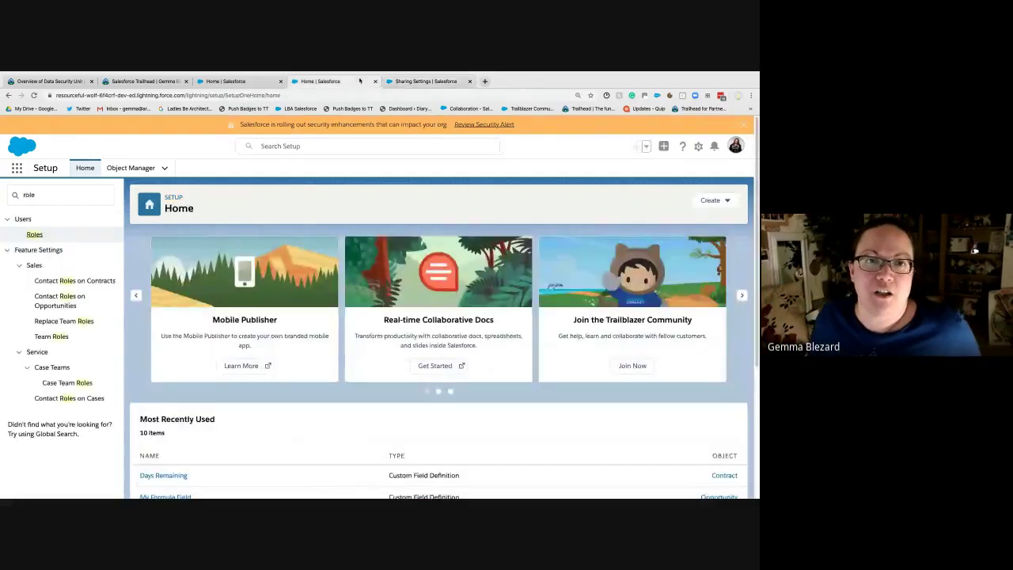
{"action": "left_click", "coordinate": [35, 235]}
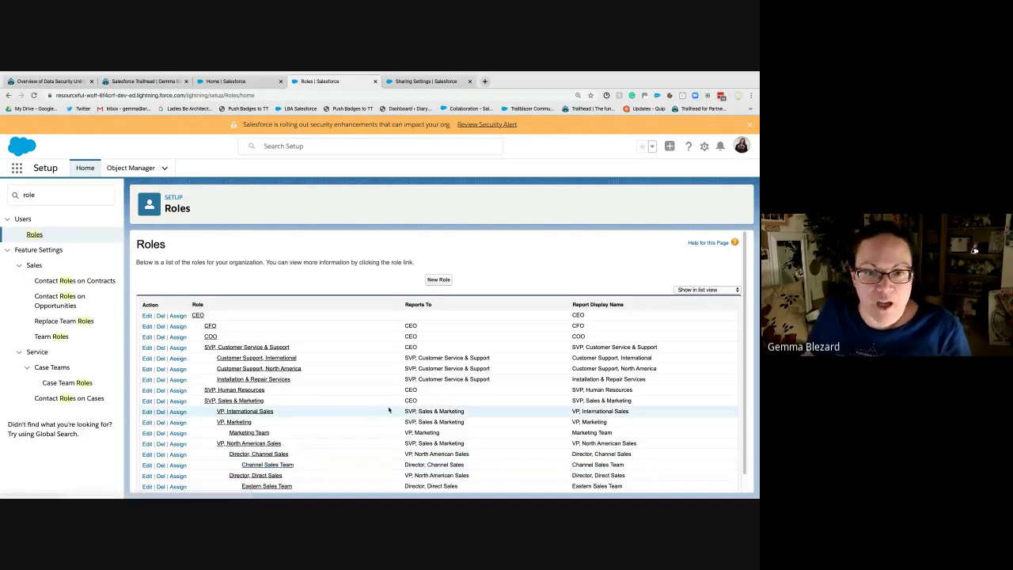
{"action": "scroll", "coordinate": [394, 409], "scroll_direction": "down", "scroll_amount": 1}
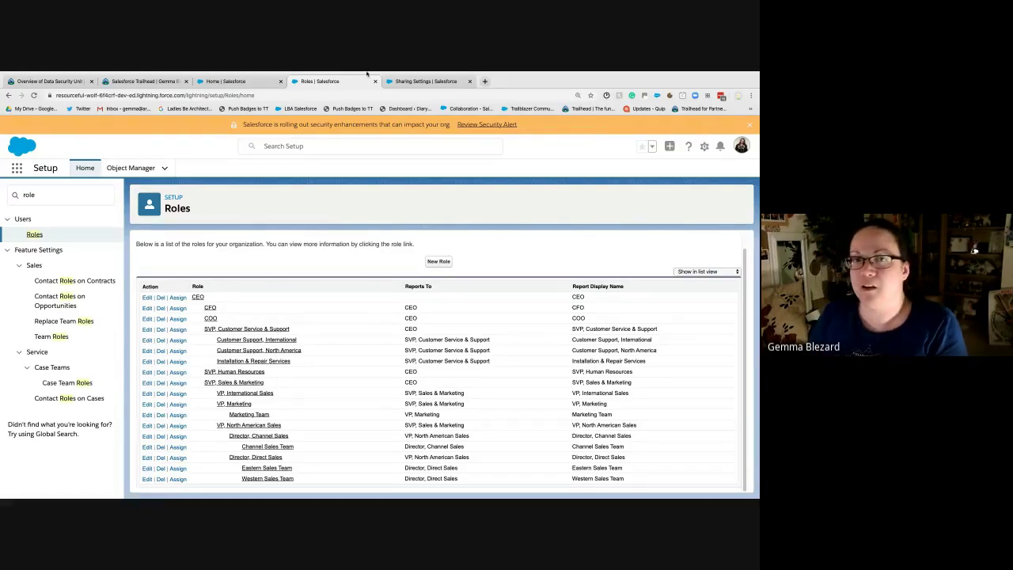
{"action": "left_click", "coordinate": [412, 81]}
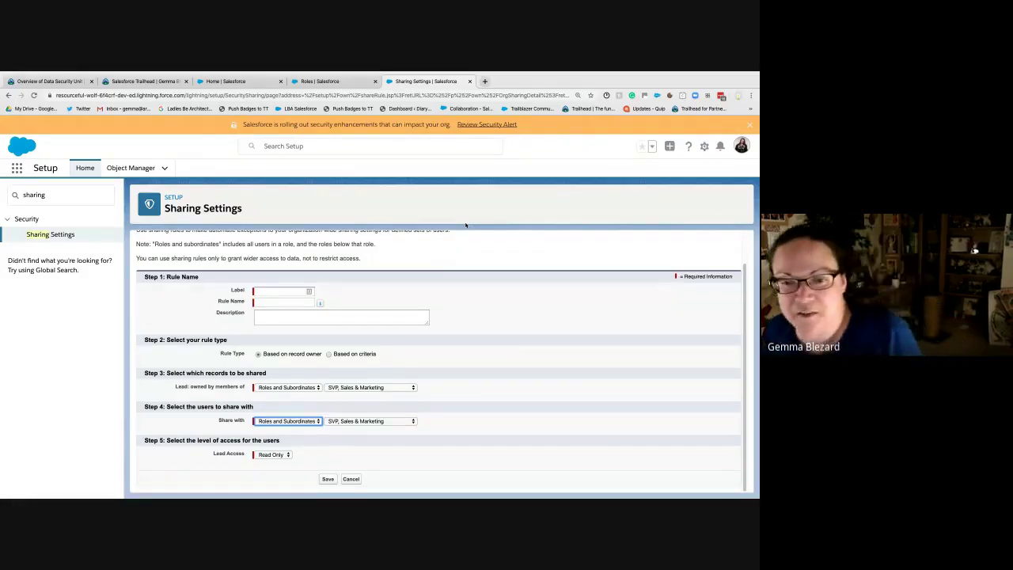
Step: Switch the lead sharing rule to Based on criteria and browse the lead field list
{"action": "left_click", "coordinate": [472, 376]}
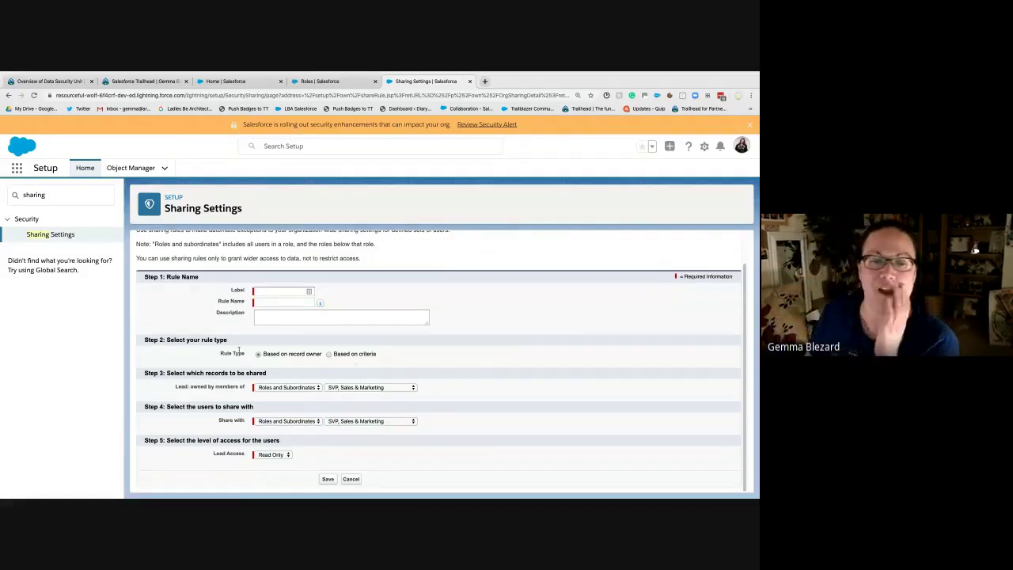
{"action": "left_click", "coordinate": [330, 354]}
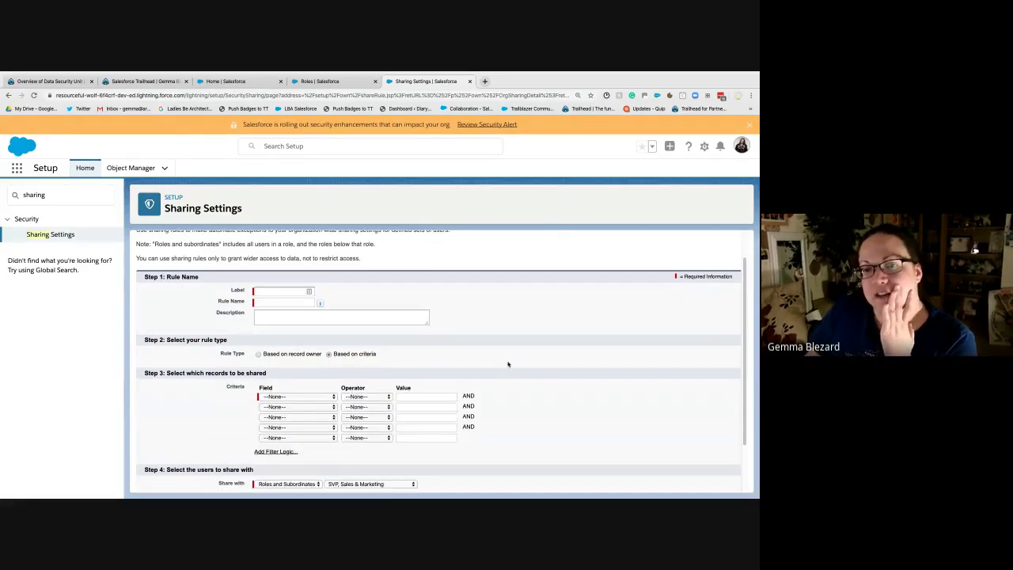
{"action": "scroll", "coordinate": [484, 366], "scroll_direction": "down", "scroll_amount": 1}
{"action": "left_click", "coordinate": [298, 353]}
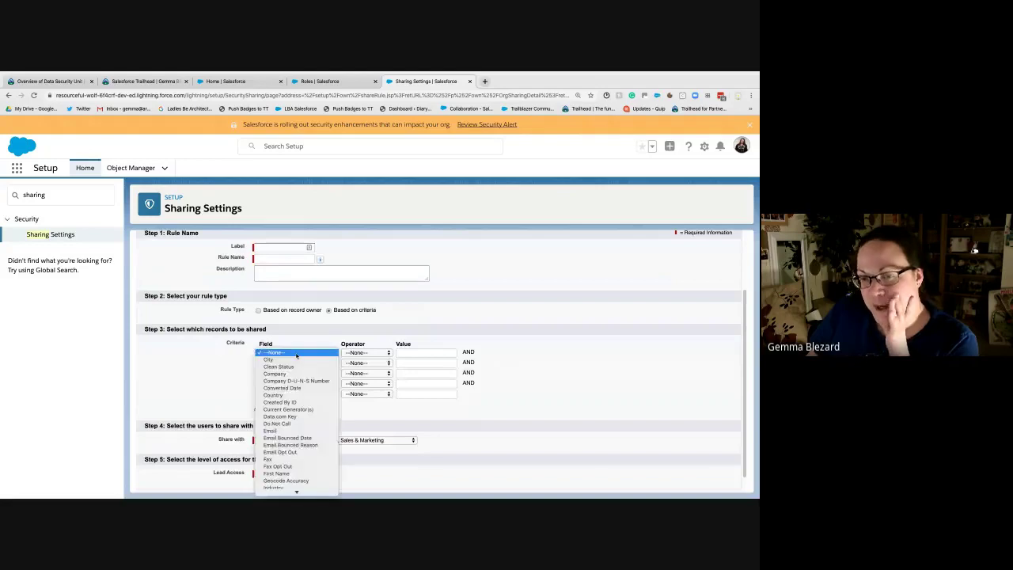
{"action": "left_click", "coordinate": [333, 343]}
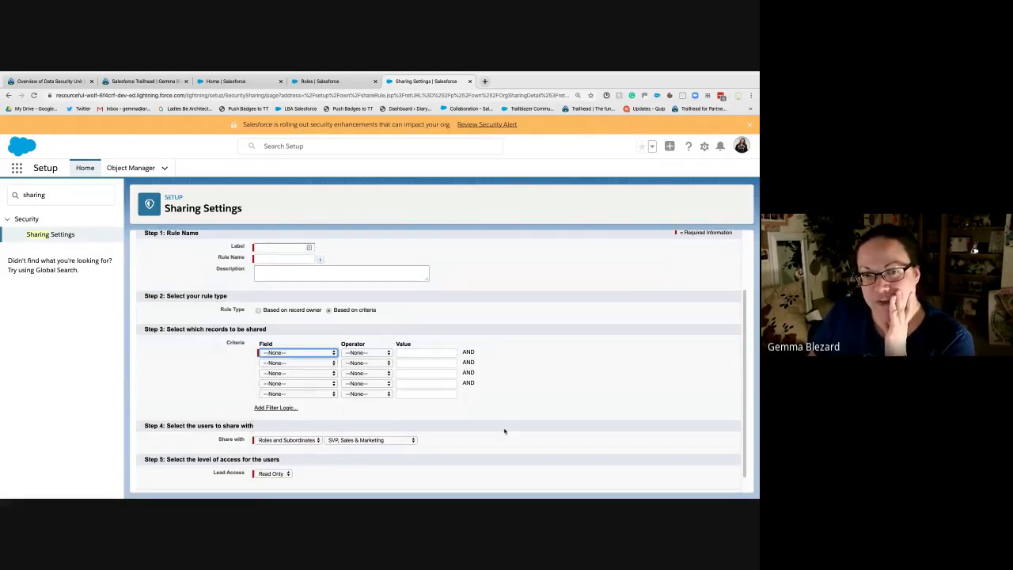
{"action": "left_click", "coordinate": [276, 352]}
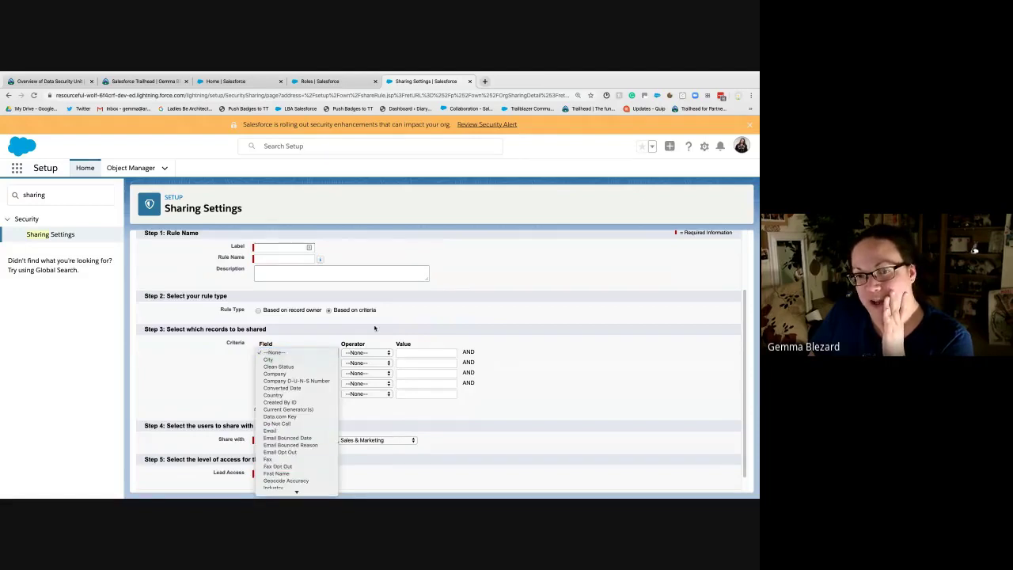
{"action": "left_click", "coordinate": [369, 354]}
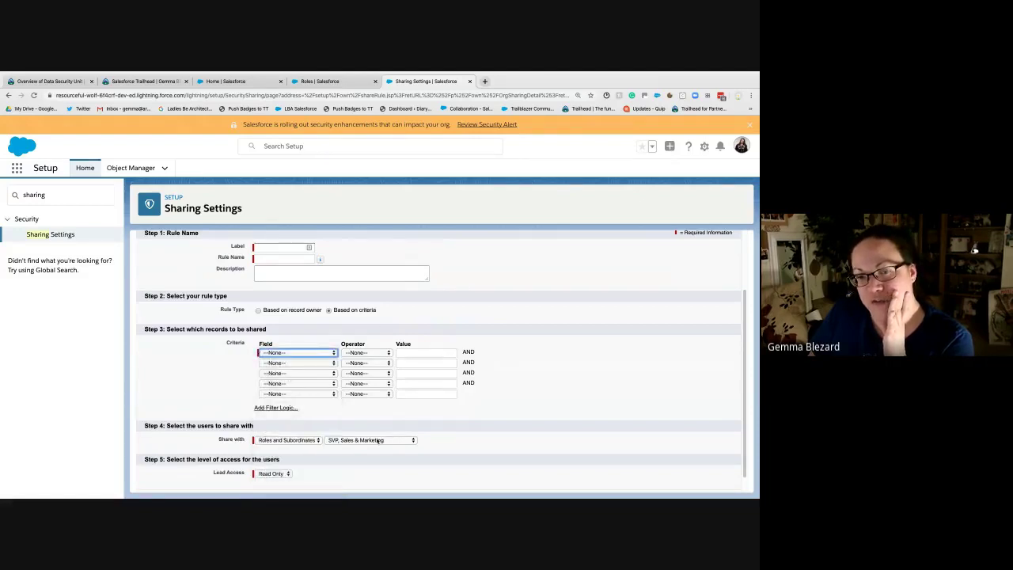
Step: Set the criterion to Email Opt Out equals false
{"action": "left_click", "coordinate": [309, 352]}
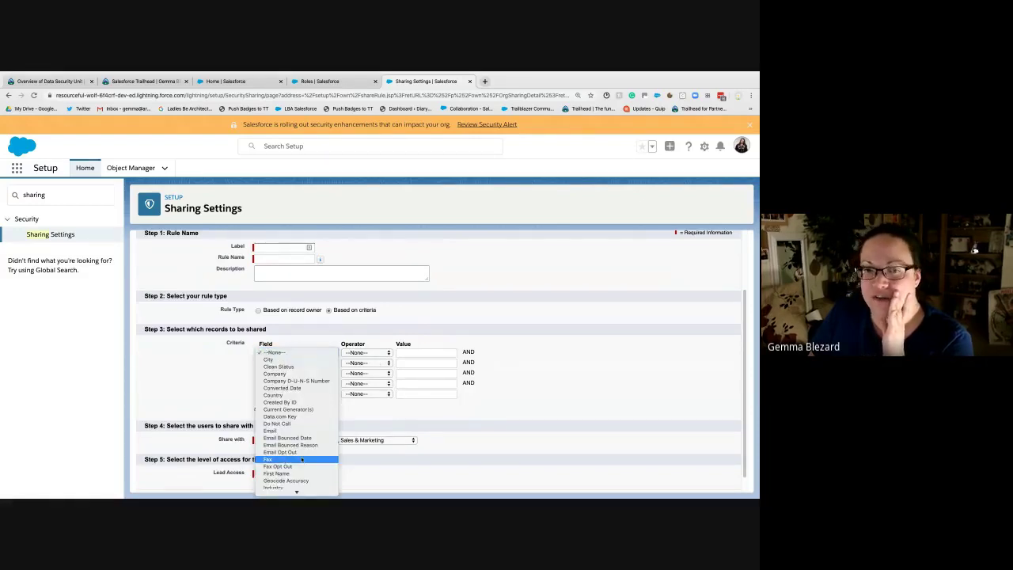
{"action": "scroll", "coordinate": [301, 459], "scroll_direction": "down", "scroll_amount": 5}
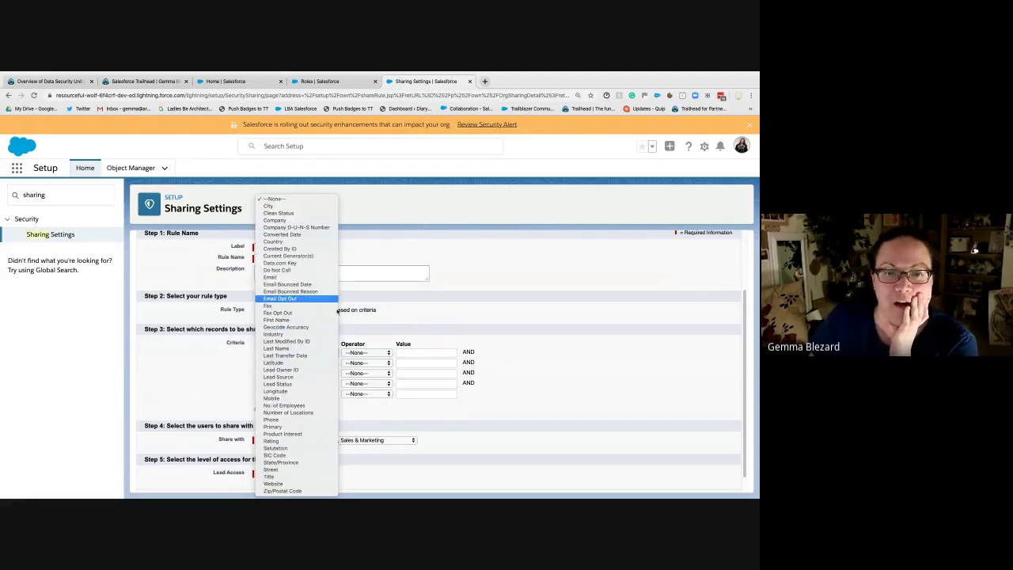
{"action": "left_click", "coordinate": [301, 298]}
{"action": "left_click", "coordinate": [367, 352]}
{"action": "left_click", "coordinate": [364, 362]}
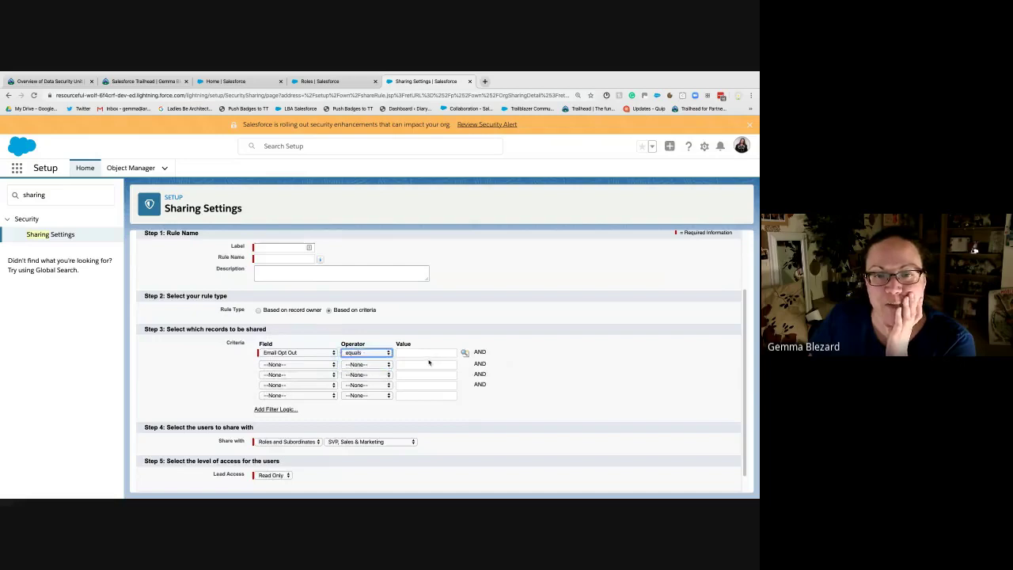
{"action": "left_click", "coordinate": [425, 353]}
{"action": "type", "text": "false"}
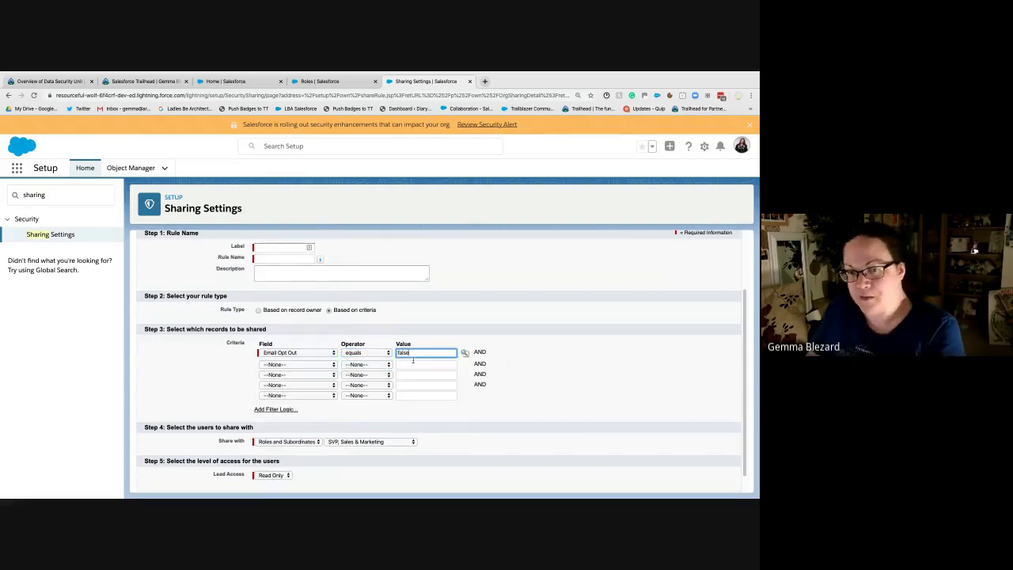
{"action": "left_click", "coordinate": [562, 354]}
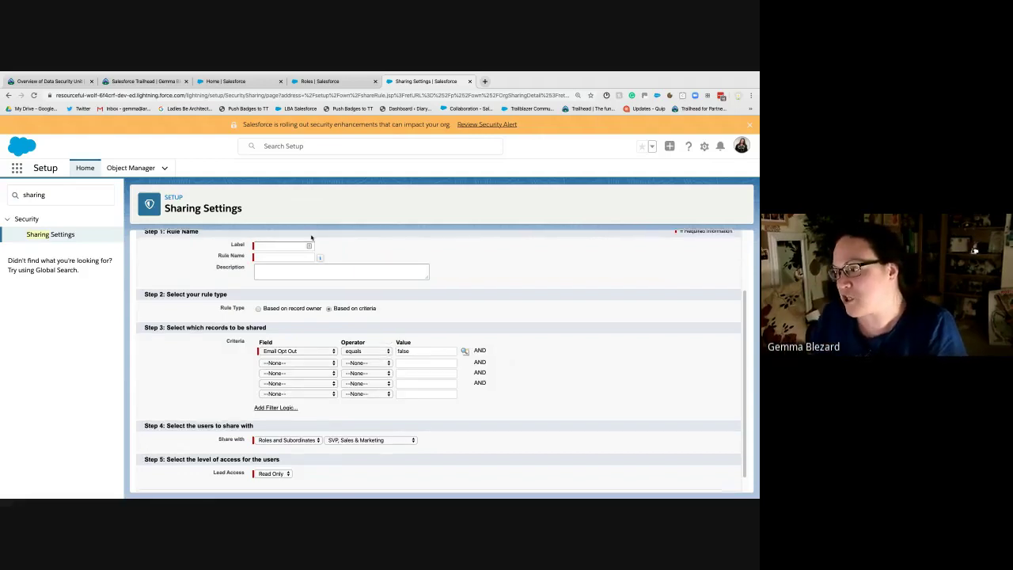
Step: Keep sharing with Roles and Subordinates at Read Only lead access
{"action": "scroll", "coordinate": [292, 322], "scroll_direction": "down", "scroll_amount": 1}
{"action": "left_click", "coordinate": [282, 420]}
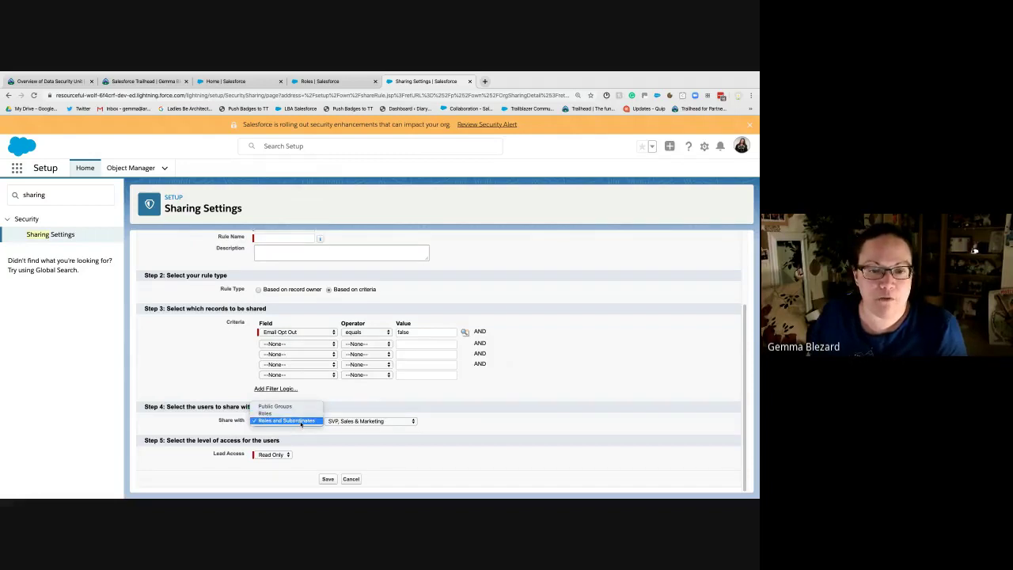
{"action": "left_click", "coordinate": [471, 427]}
{"action": "left_click", "coordinate": [281, 454]}
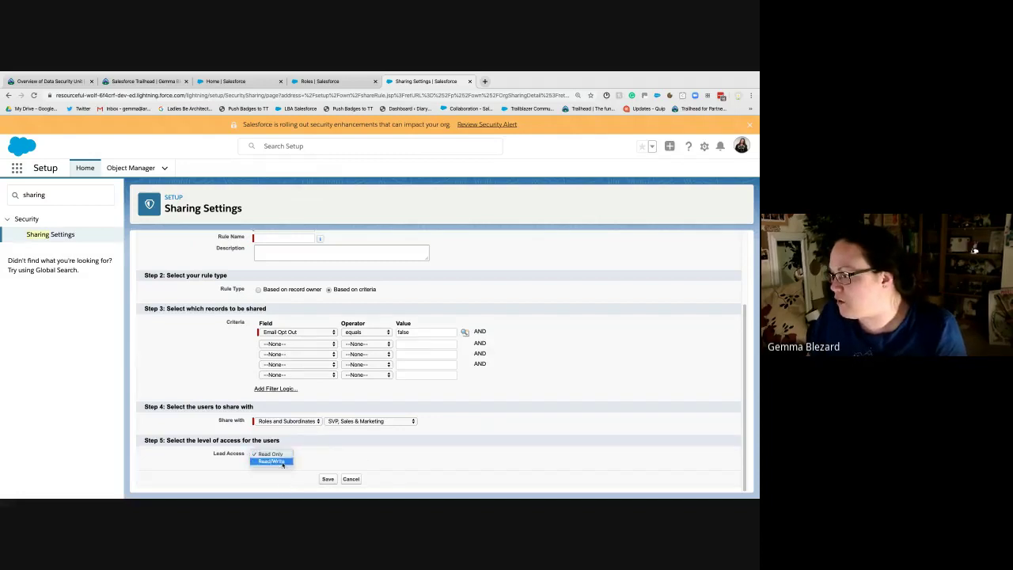
{"action": "key", "text": "Escape"}
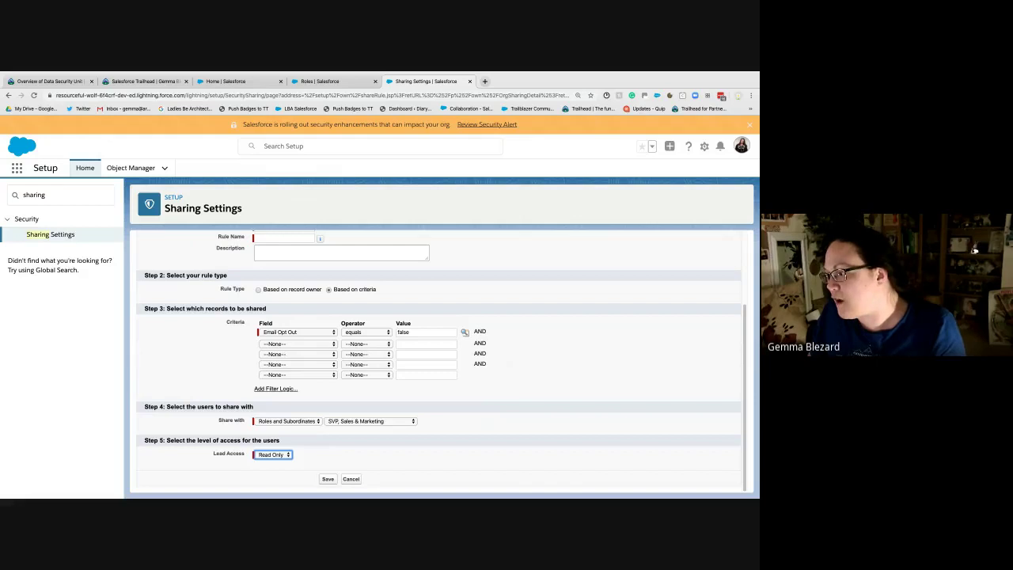
{"action": "left_click", "coordinate": [974, 250]}
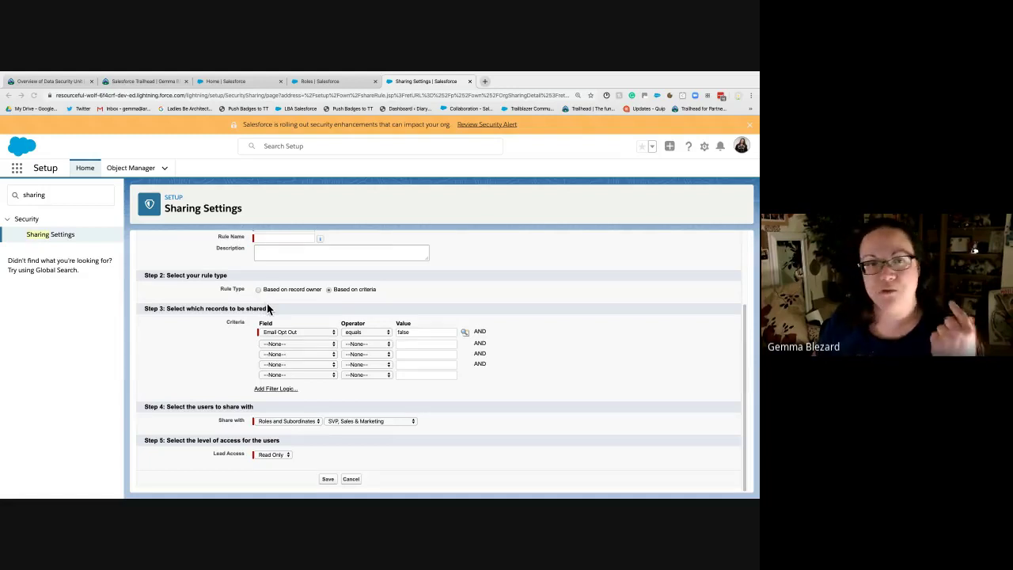
{"action": "key", "text": "Tab"}
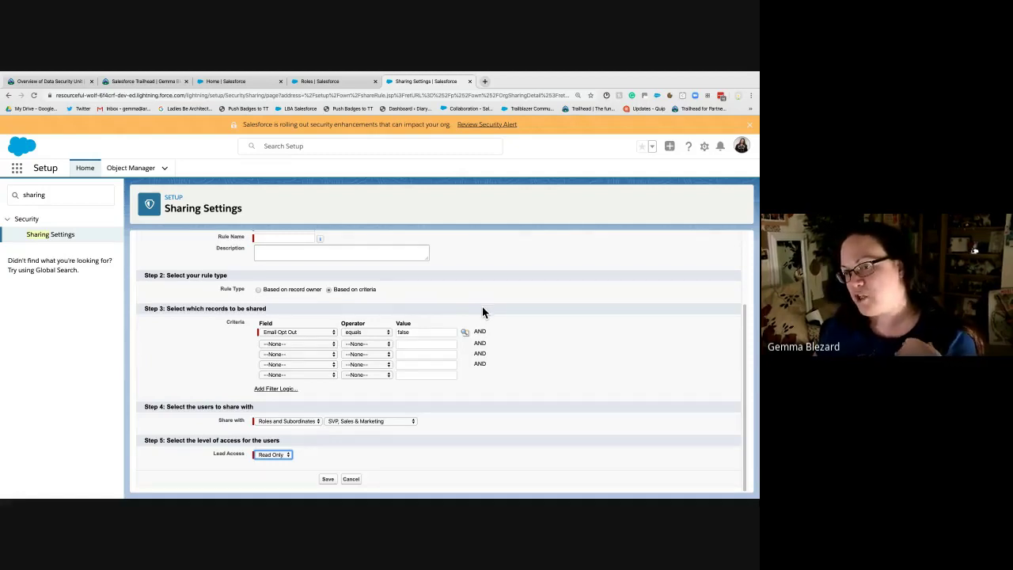
{"action": "left_click", "coordinate": [538, 332]}
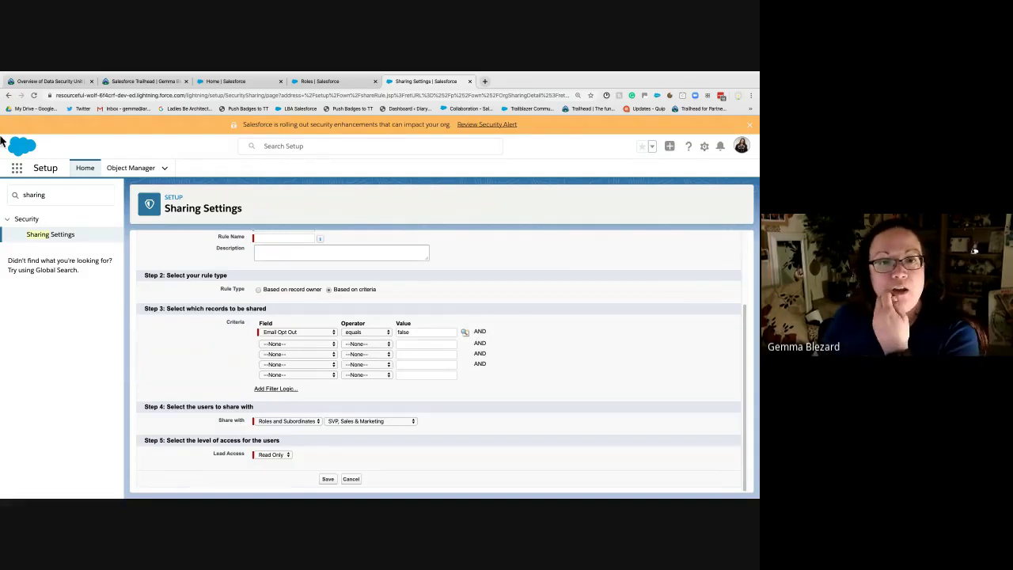
Step: Shorten the Quick Find search to 'shar' and switch to the Overview of Data Security tab
{"action": "left_click", "coordinate": [39, 201]}
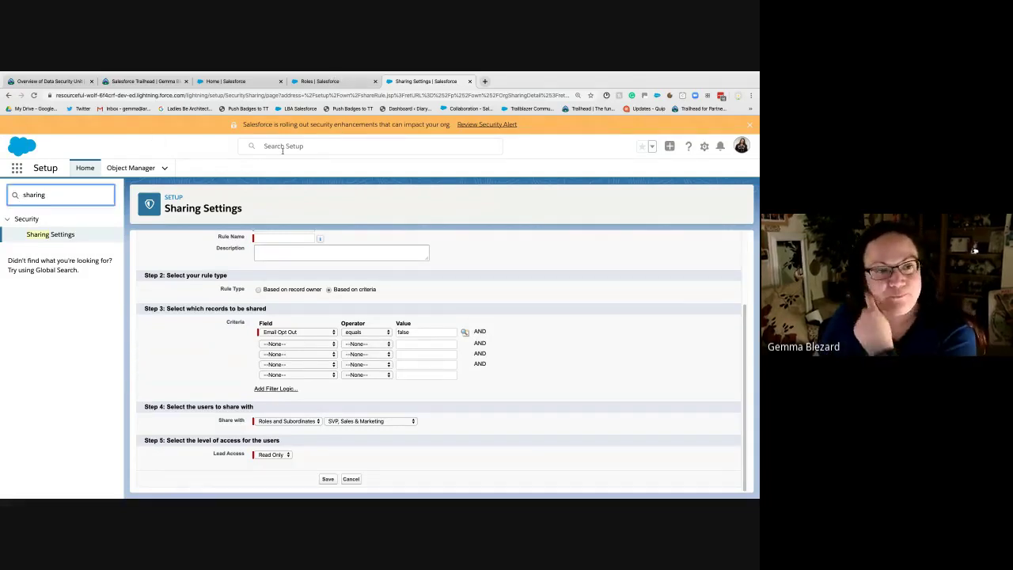
{"action": "key", "text": "BackSpace"}
{"action": "key", "text": "BackSpace"}
{"action": "key", "text": "BackSpace"}
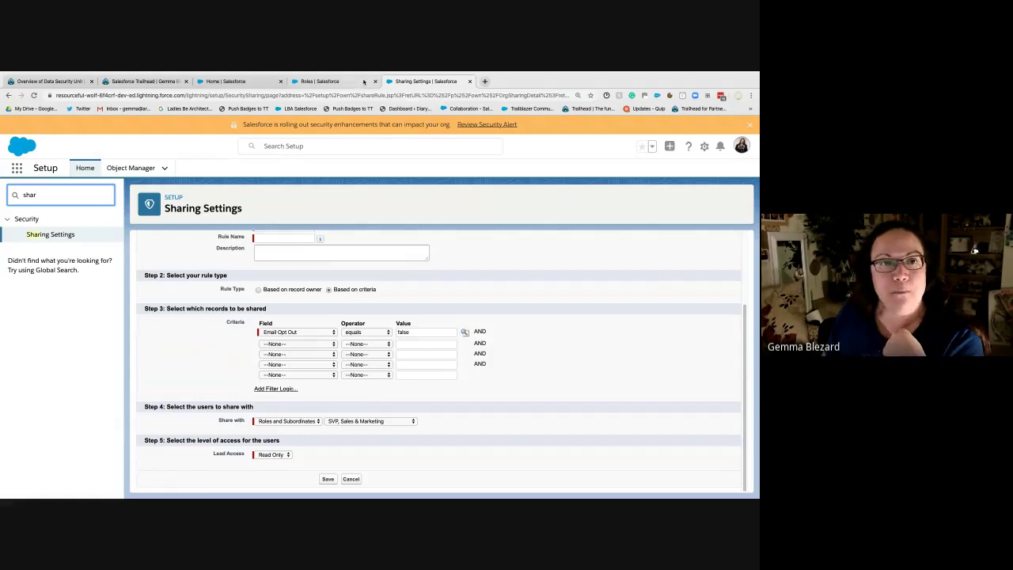
{"action": "left_click", "coordinate": [332, 82]}
{"action": "left_click", "coordinate": [142, 80]}
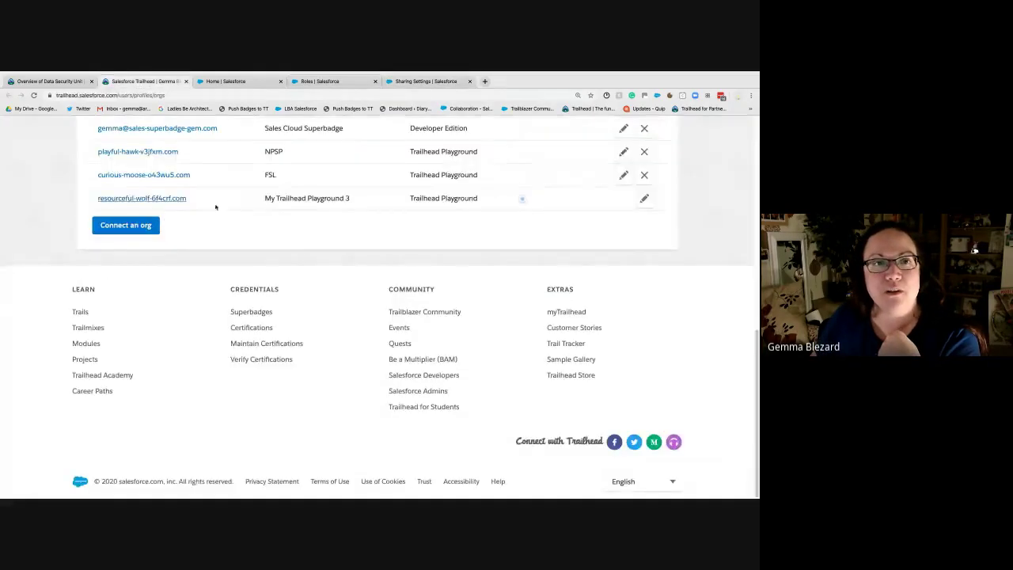
{"action": "left_click", "coordinate": [48, 80]}
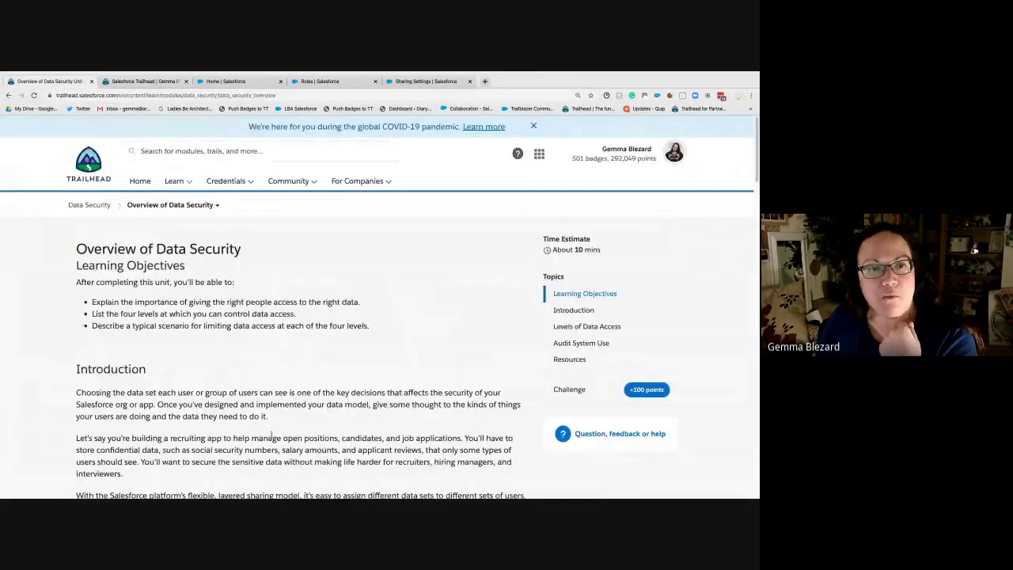
Step: Jump to the Levels of Data Access section and read through it
{"action": "scroll", "coordinate": [272, 434], "scroll_direction": "down", "scroll_amount": 3}
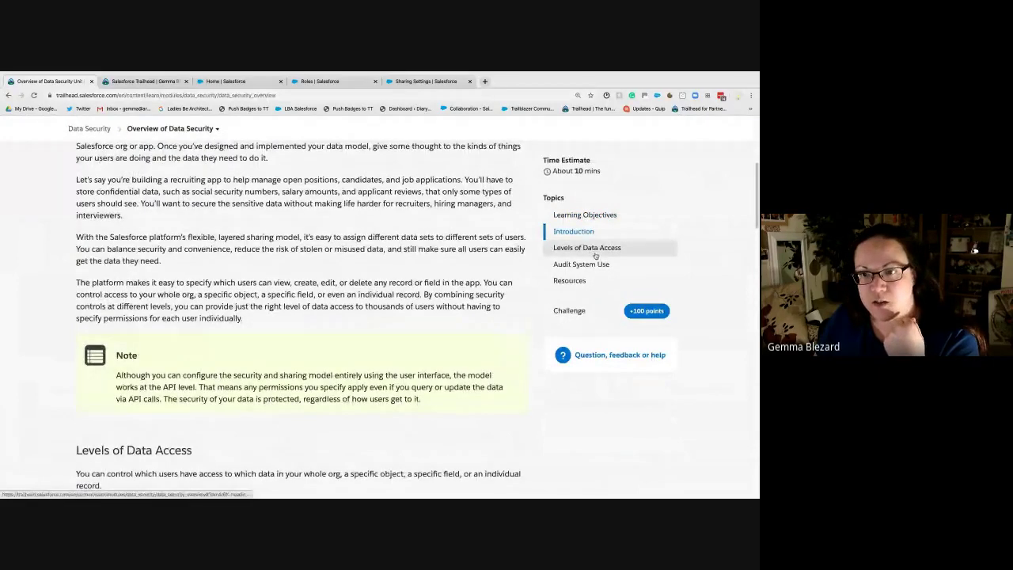
{"action": "left_click", "coordinate": [595, 252]}
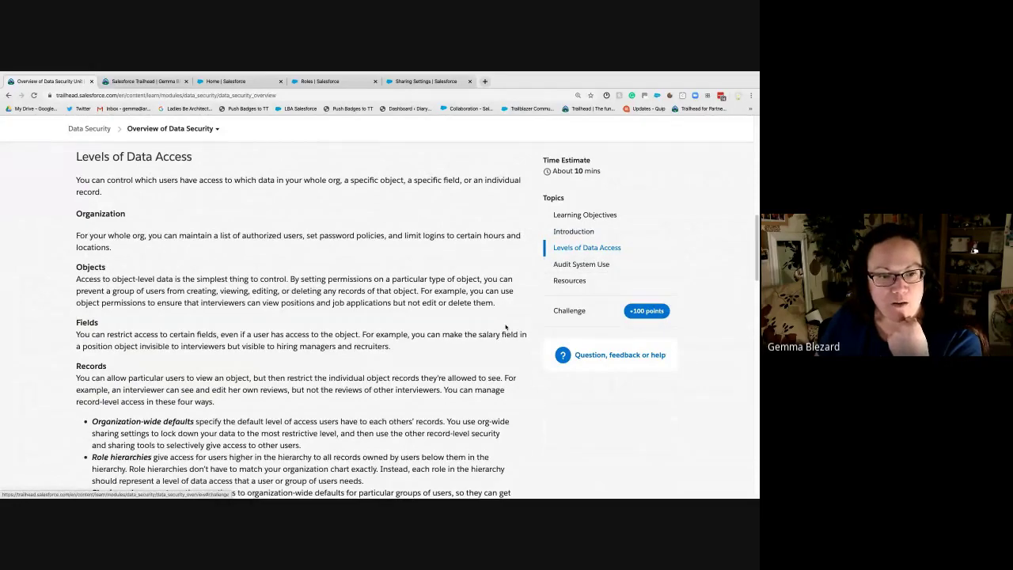
{"action": "scroll", "coordinate": [506, 327], "scroll_direction": "down", "scroll_amount": 3}
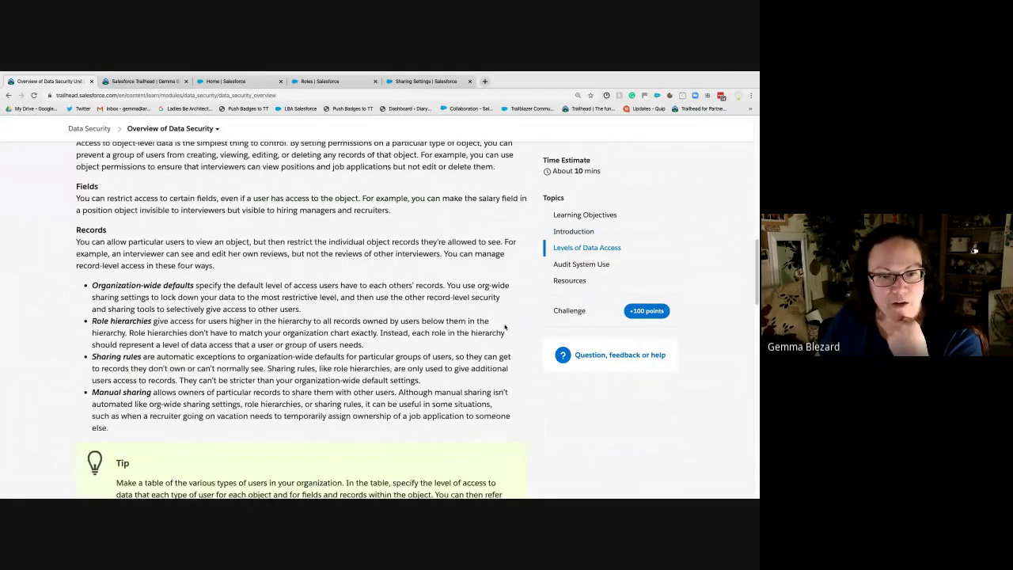
{"action": "scroll", "coordinate": [505, 327], "scroll_direction": "down", "scroll_amount": 7}
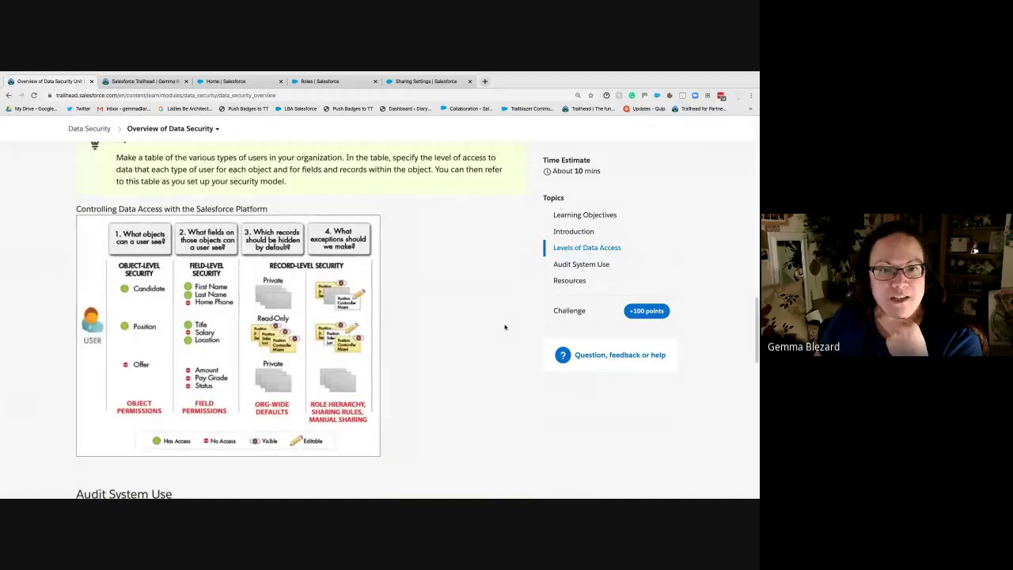
{"action": "scroll", "coordinate": [505, 327], "scroll_direction": "down", "scroll_amount": 2}
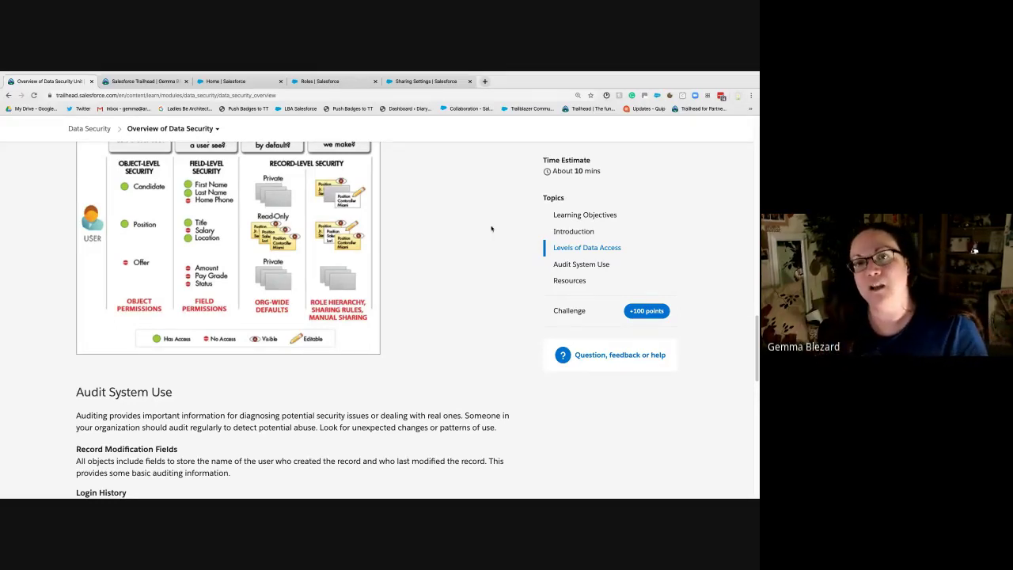
Step: Open a blank new tab, clear the typed 'ide', and return to the Salesforce Roles page
{"action": "left_click", "coordinate": [485, 82]}
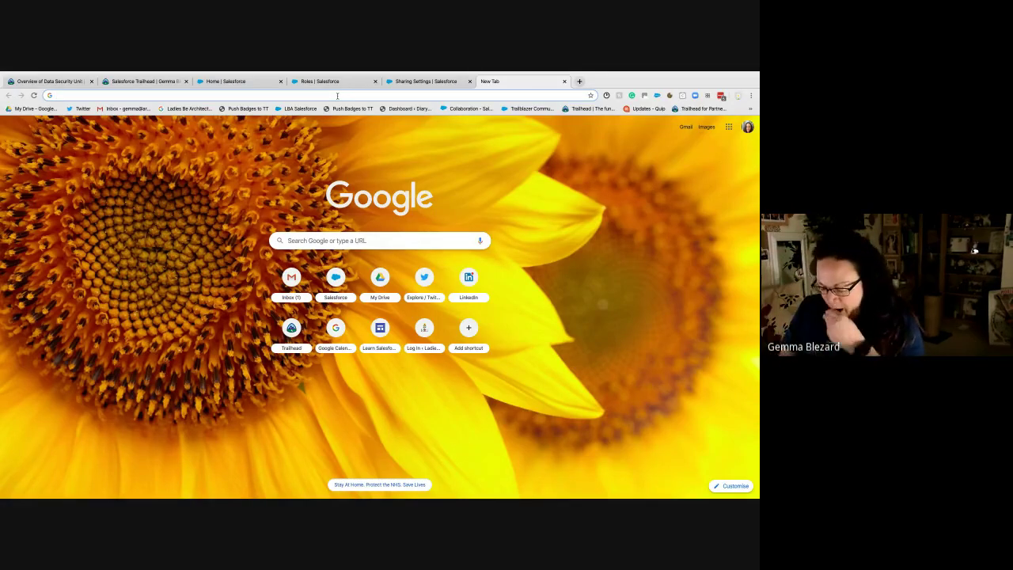
{"action": "type", "text": "ide"}
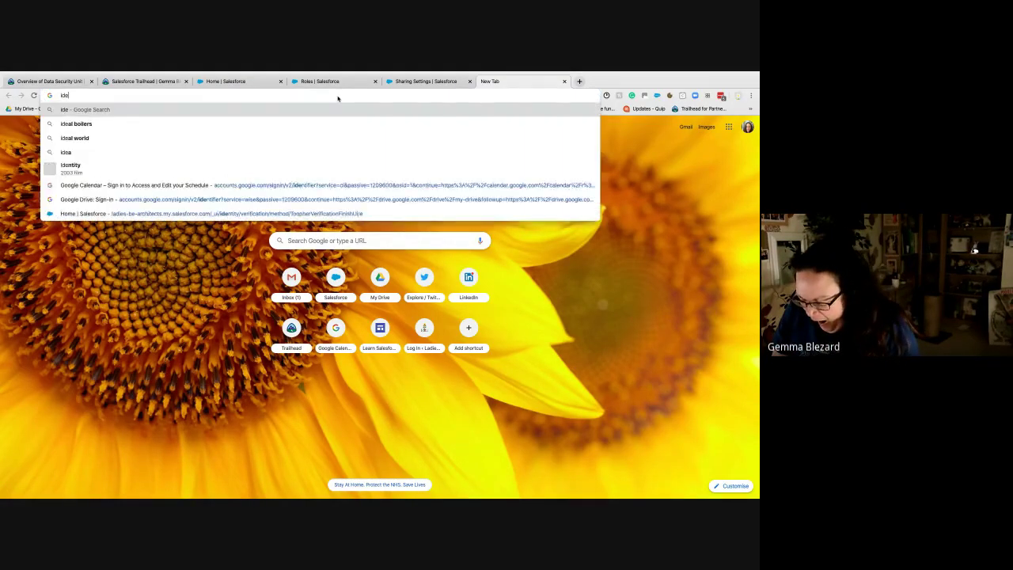
{"action": "key", "text": "BackSpace"}
{"action": "key", "text": "BackSpace"}
{"action": "key", "text": "BackSpace"}
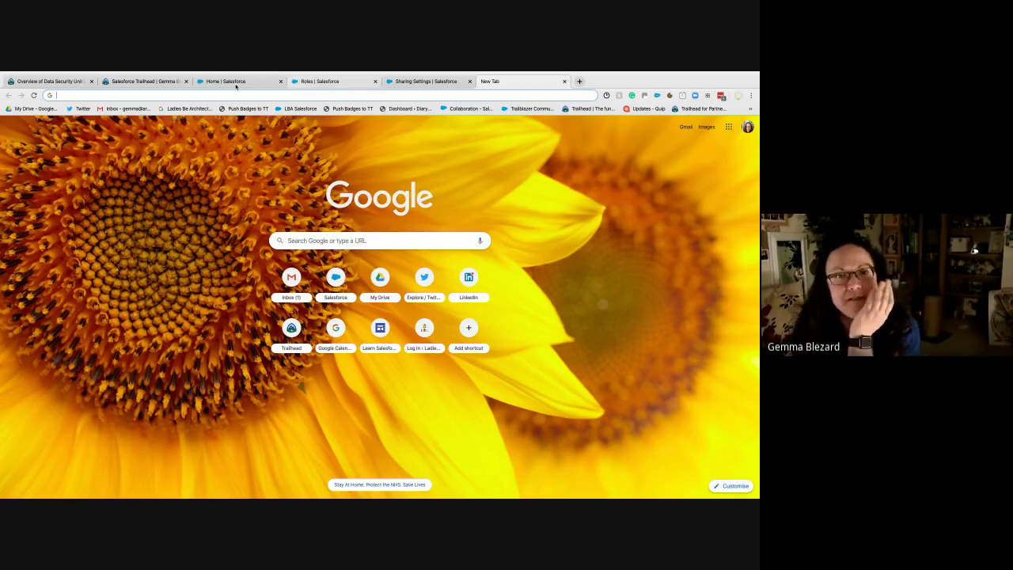
{"action": "left_click", "coordinate": [210, 85]}
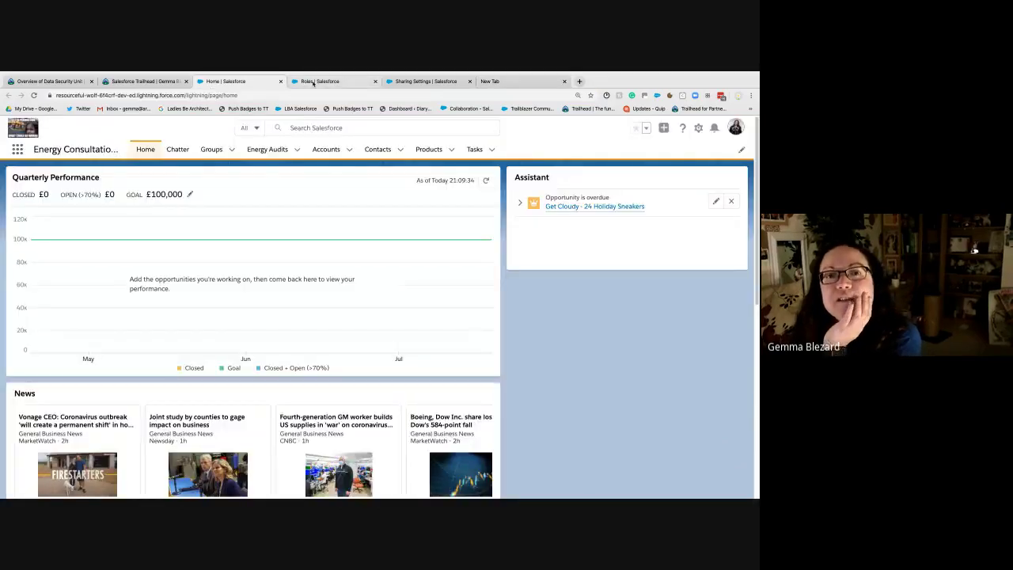
{"action": "left_click", "coordinate": [313, 82]}
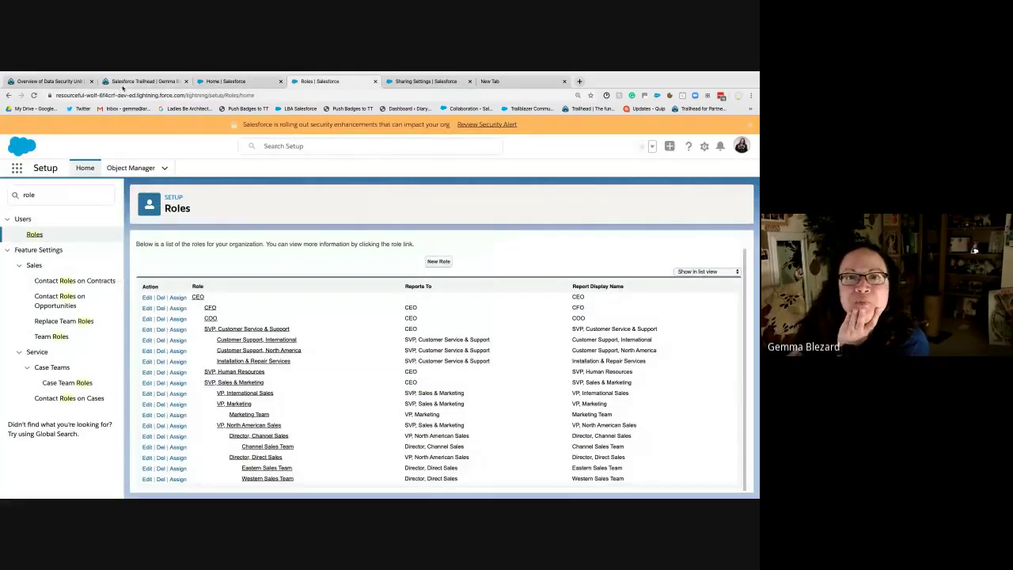
Step: Move the Overview of Data Security tab to third place in the tab strip
{"action": "left_click", "coordinate": [127, 83]}
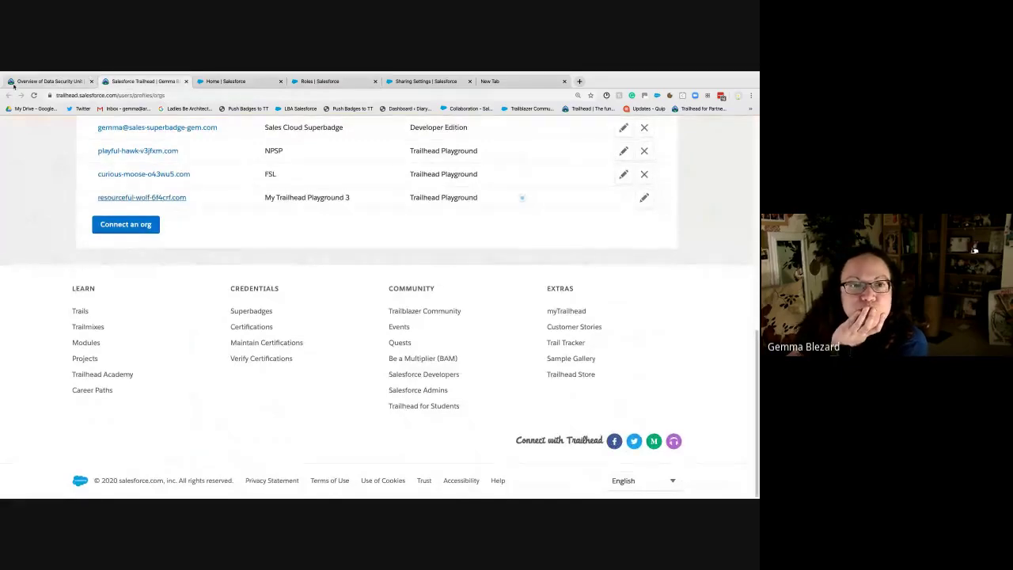
{"action": "left_click_drag", "start_coordinate": [87, 81], "coordinate": [237, 80]}
{"action": "scroll", "coordinate": [405, 328], "scroll_direction": "down", "scroll_amount": 10}
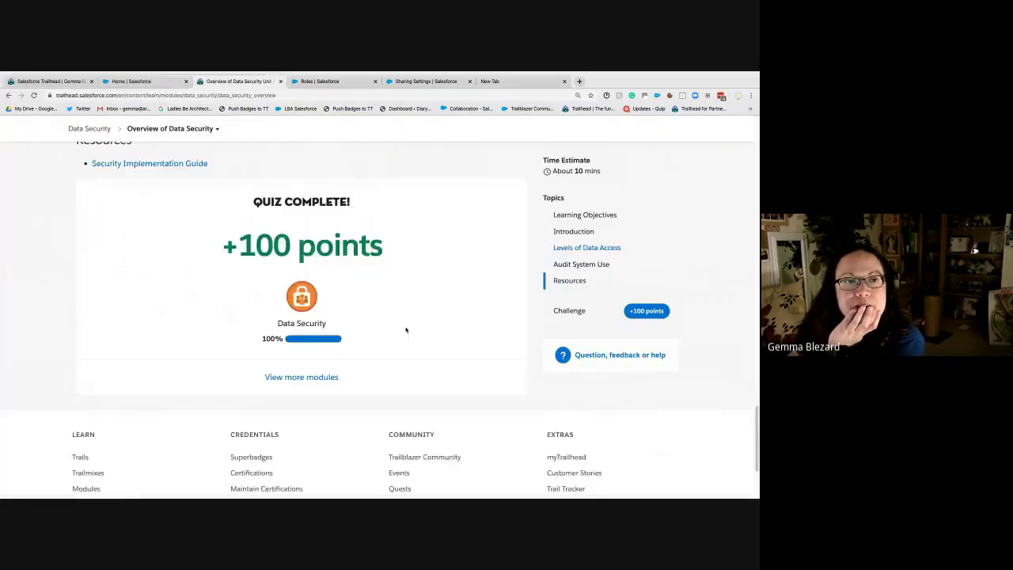
{"action": "scroll", "coordinate": [388, 336], "scroll_direction": "up", "scroll_amount": 5}
{"action": "scroll", "coordinate": [377, 345], "scroll_direction": "down", "scroll_amount": 3}
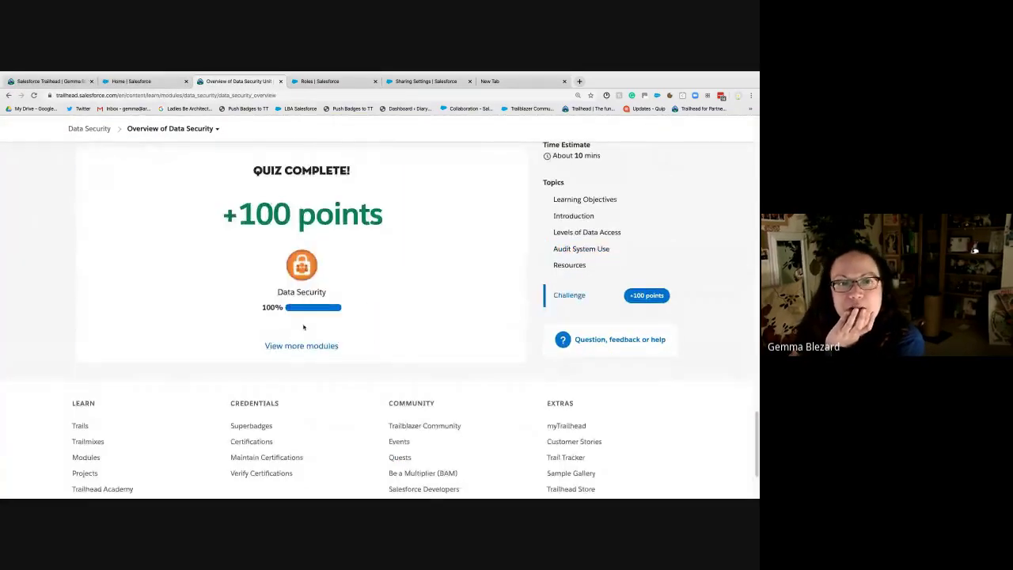
{"action": "scroll", "coordinate": [337, 325], "scroll_direction": "up", "scroll_amount": 3}
Step: Copy the Overview of Data Security unit page's web address
{"action": "left_click", "coordinate": [109, 95]}
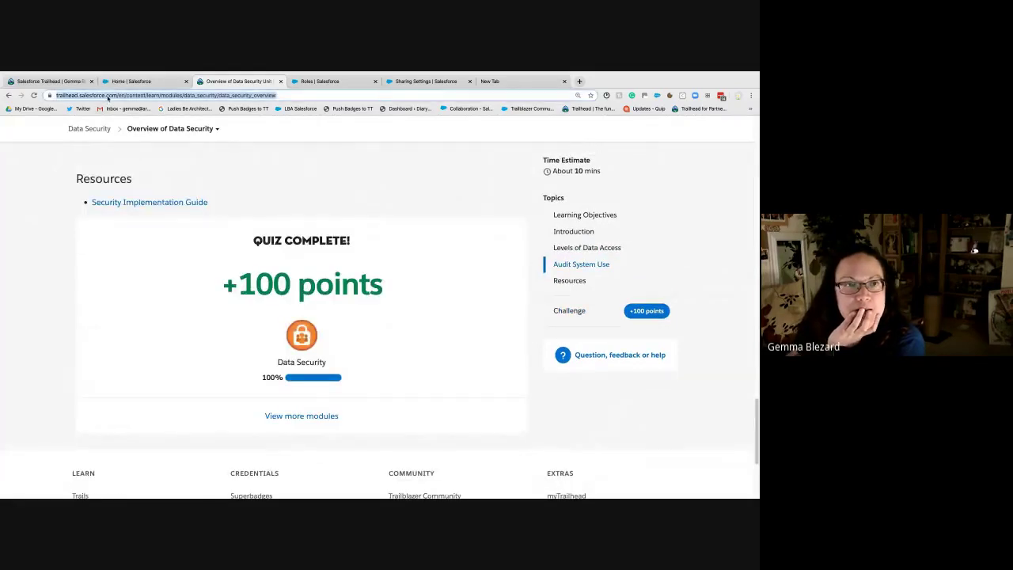
{"action": "right_click", "coordinate": [109, 96]}
{"action": "left_click", "coordinate": [123, 143]}
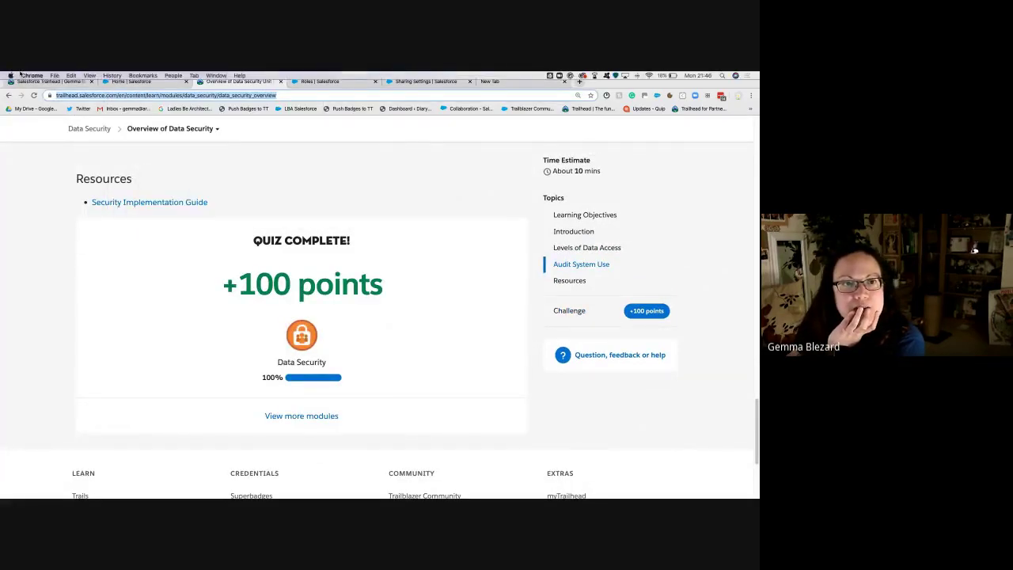
{"action": "left_click", "coordinate": [55, 75]}
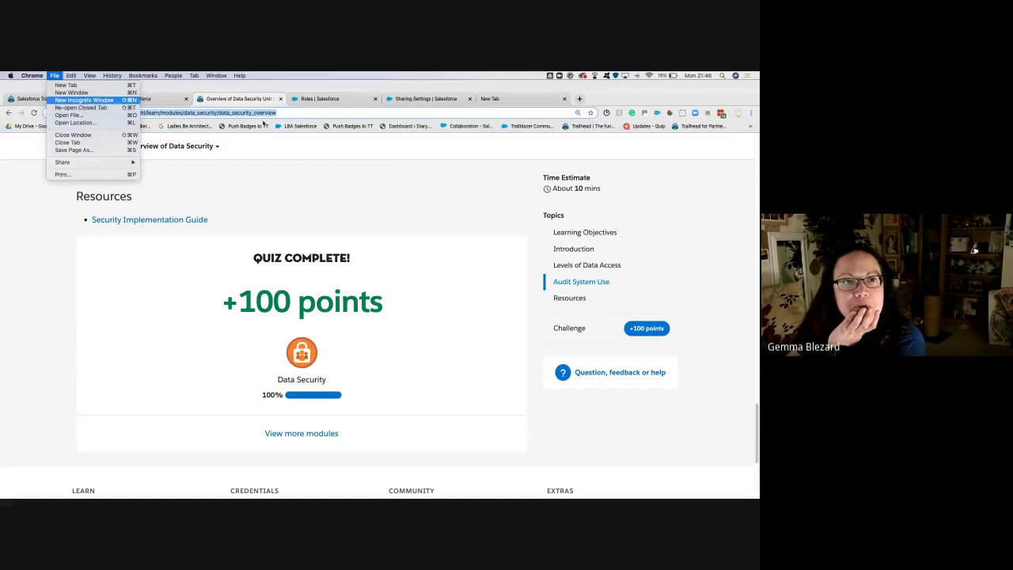
Step: Load the Data Security unit's web address in a new private window and accept cookies
{"action": "key", "text": "Return"}
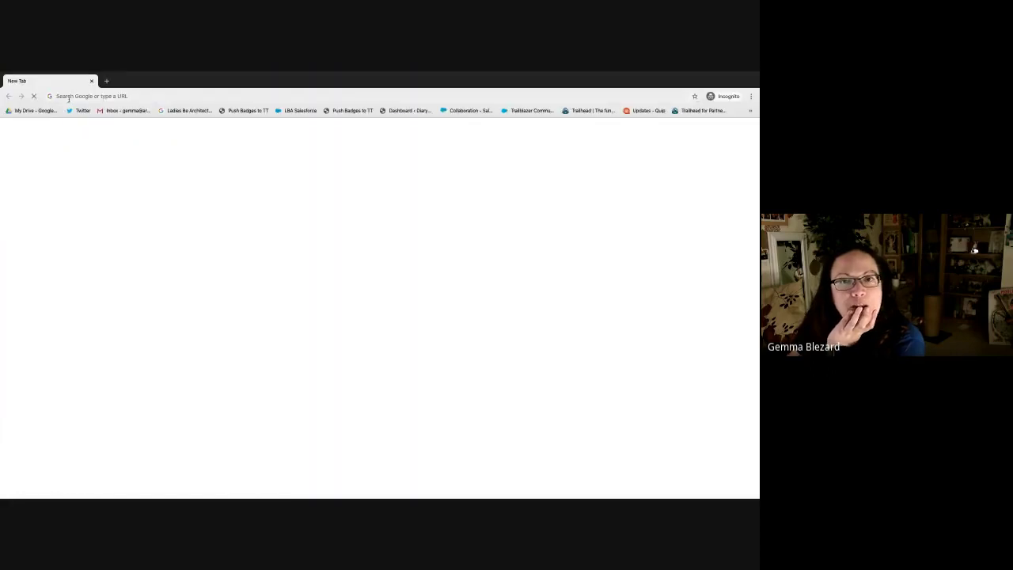
{"action": "key", "text": "super+v"}
{"action": "key", "text": "Return"}
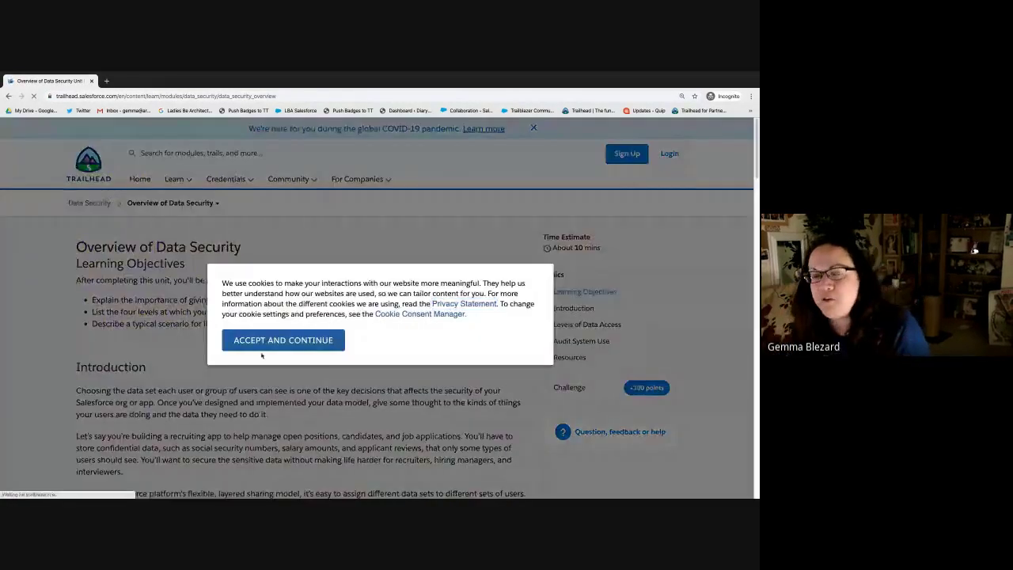
{"action": "left_click", "coordinate": [269, 342]}
Step: Scroll through the unit back to the top and expand the Overview of Data Security units dropdown
{"action": "scroll", "coordinate": [445, 403], "scroll_direction": "down", "scroll_amount": 15}
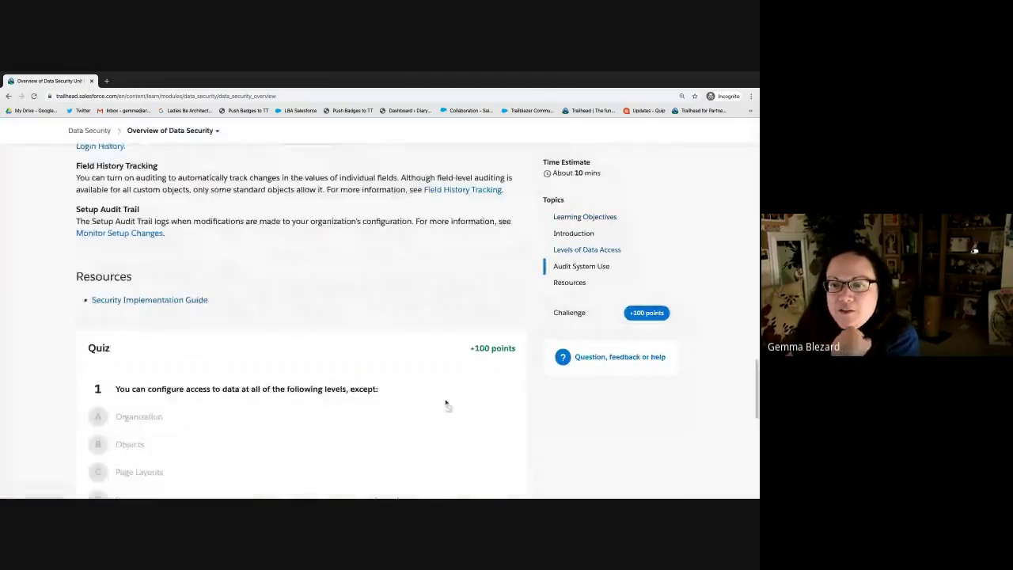
{"action": "scroll", "coordinate": [446, 404], "scroll_direction": "down", "scroll_amount": 5}
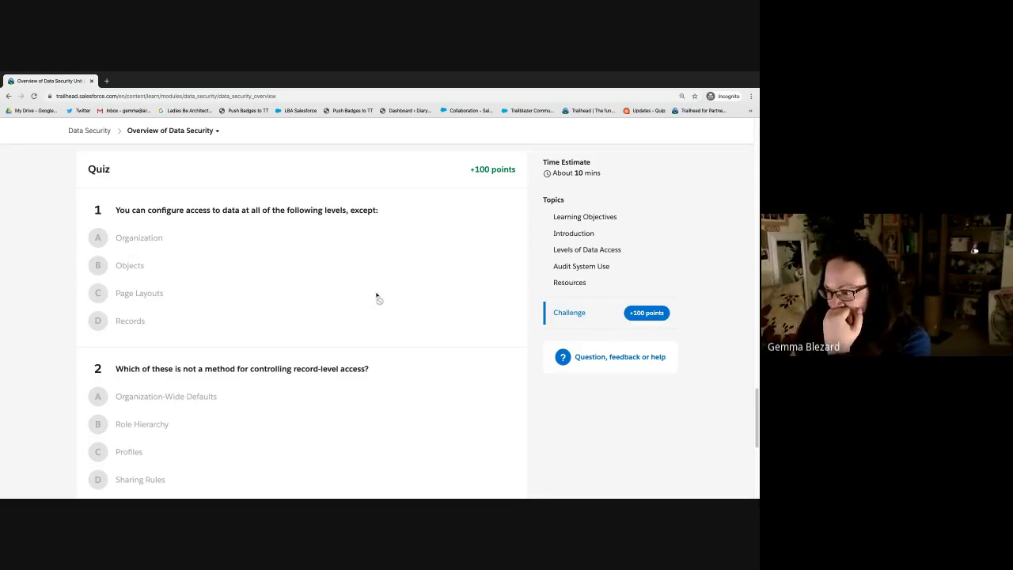
{"action": "scroll", "coordinate": [377, 298], "scroll_direction": "down", "scroll_amount": 1}
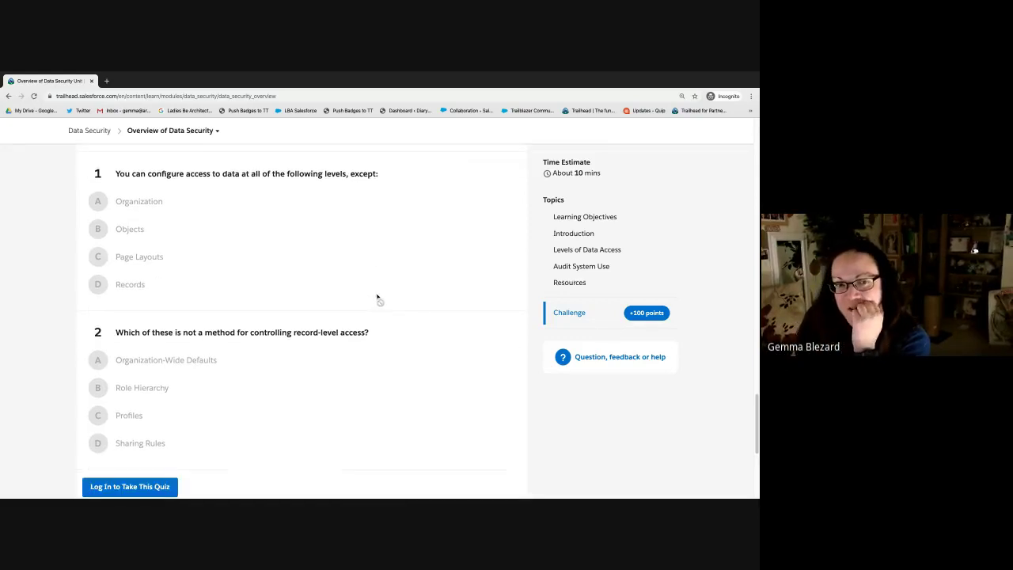
{"action": "scroll", "coordinate": [378, 298], "scroll_direction": "down", "scroll_amount": 1}
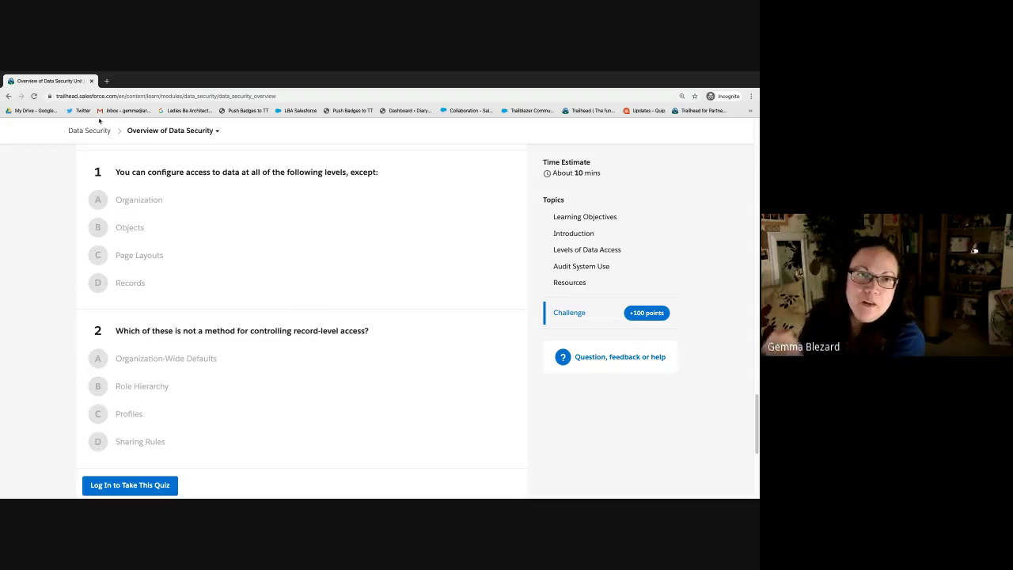
{"action": "scroll", "coordinate": [298, 265], "scroll_direction": "up", "scroll_amount": 15}
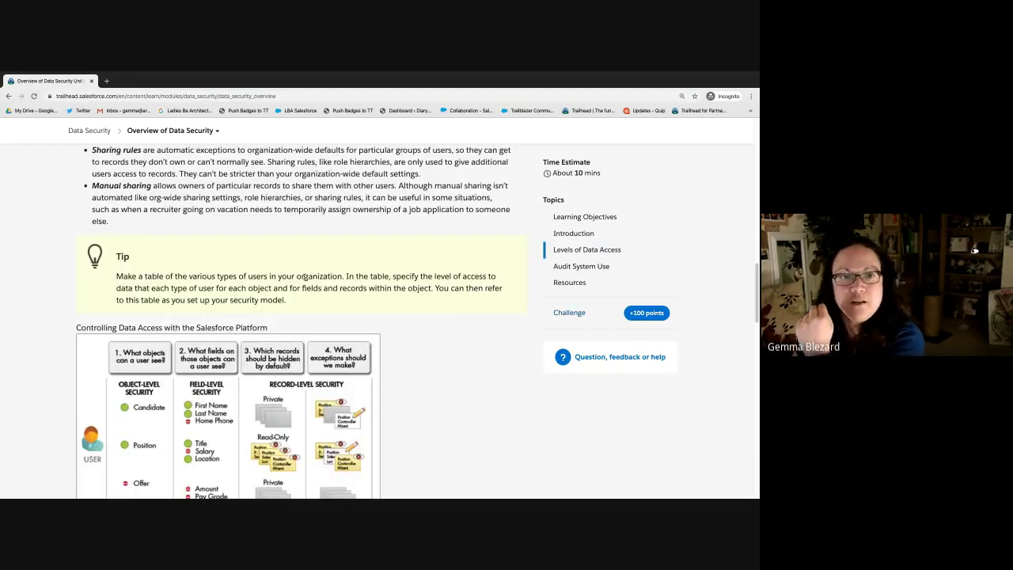
{"action": "scroll", "coordinate": [297, 265], "scroll_direction": "up", "scroll_amount": 10}
{"action": "left_click", "coordinate": [173, 202]}
Step: Go to the Control Access to the Org unit and read down to Create a User
{"action": "left_click", "coordinate": [118, 282]}
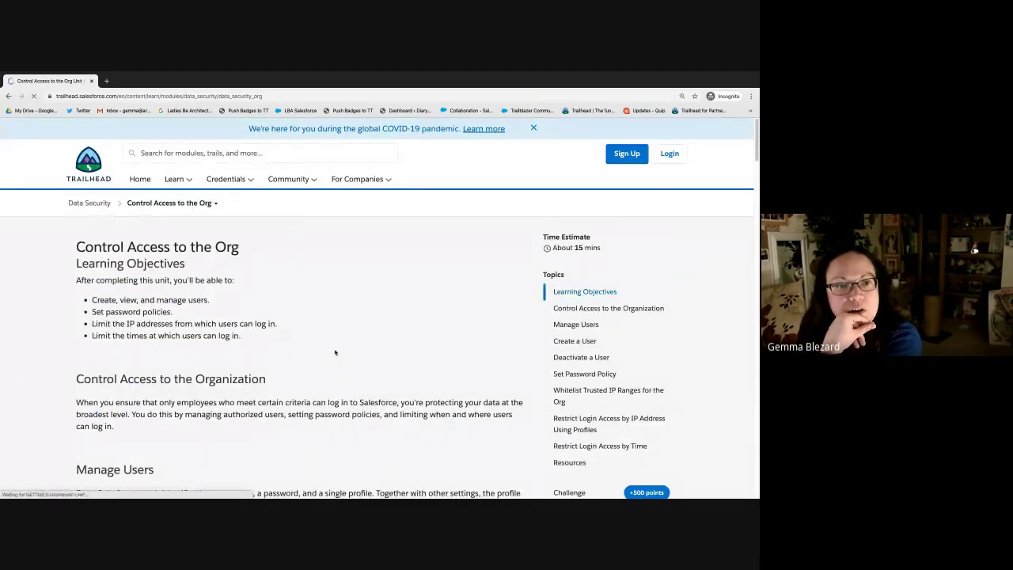
{"action": "scroll", "coordinate": [335, 352], "scroll_direction": "down", "scroll_amount": 5}
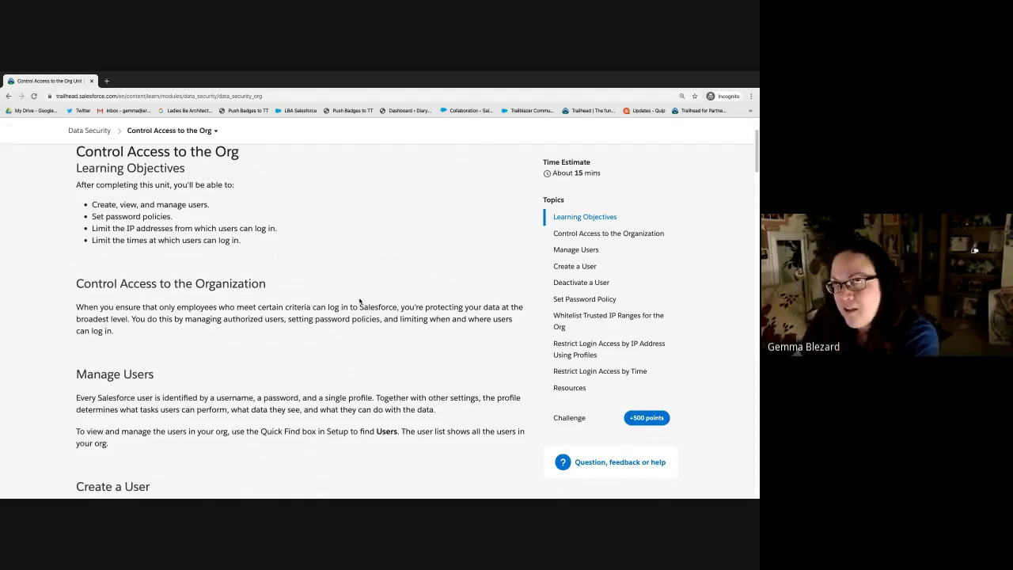
{"action": "scroll", "coordinate": [383, 244], "scroll_direction": "down", "scroll_amount": 5}
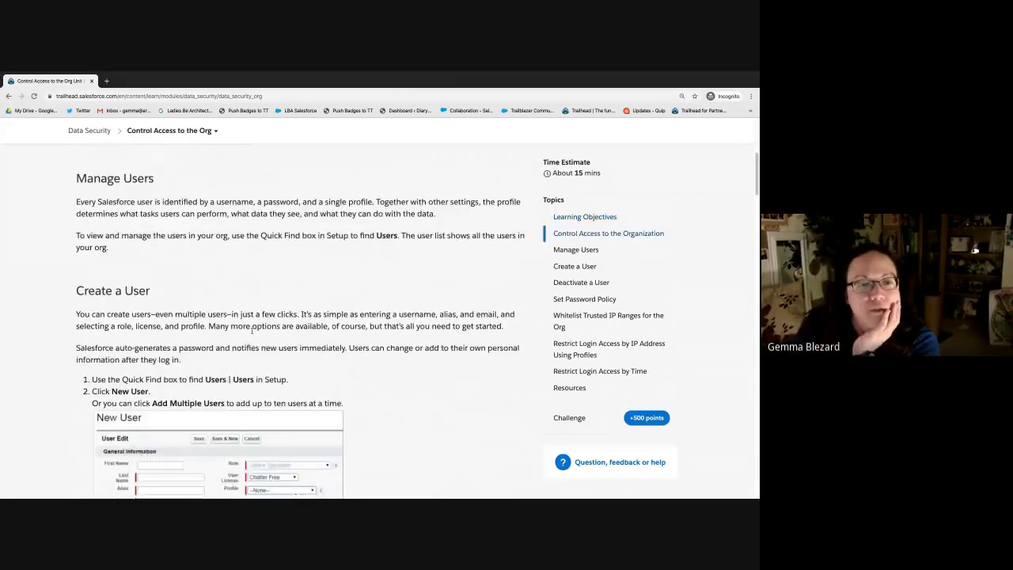
{"action": "scroll", "coordinate": [211, 273], "scroll_direction": "down", "scroll_amount": 2}
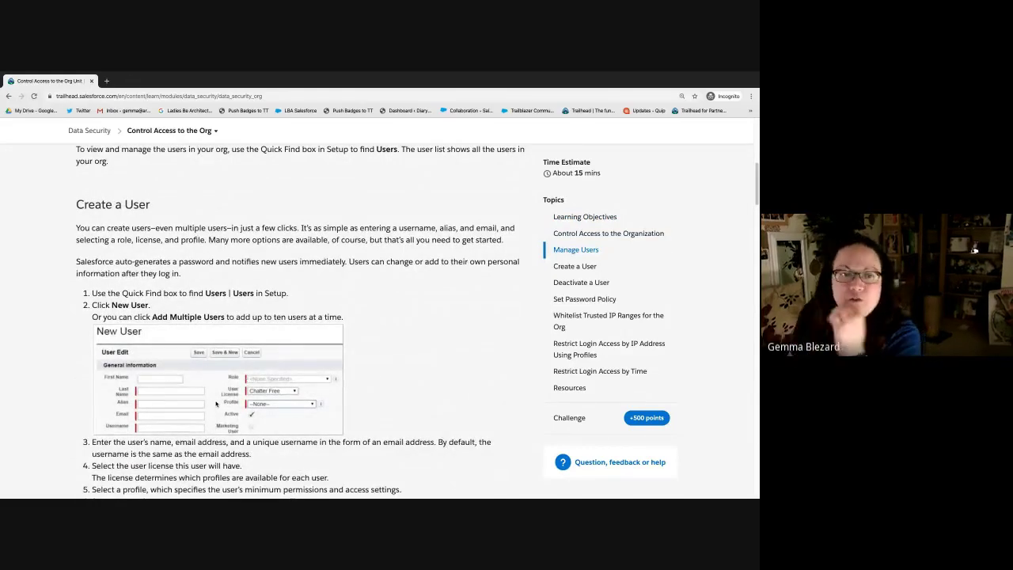
{"action": "scroll", "coordinate": [229, 414], "scroll_direction": "down", "scroll_amount": 1}
{"action": "scroll", "coordinate": [229, 414], "scroll_direction": "down", "scroll_amount": 2}
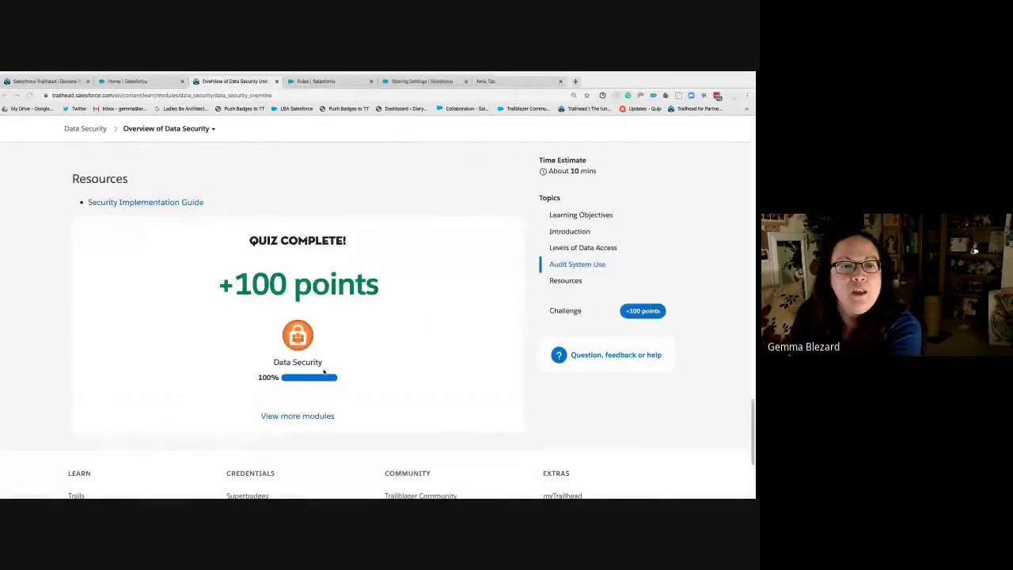
Step: From the Setup Roles tab, clear Quick Find and open Users > Users
{"action": "left_click", "coordinate": [294, 90]}
{"action": "left_click", "coordinate": [300, 82]}
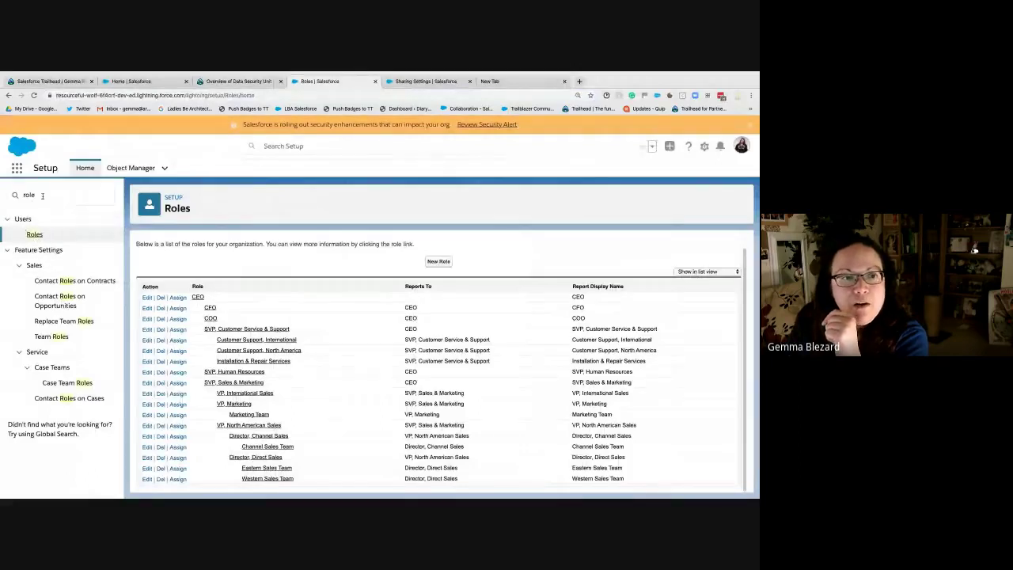
{"action": "left_click", "coordinate": [110, 194]}
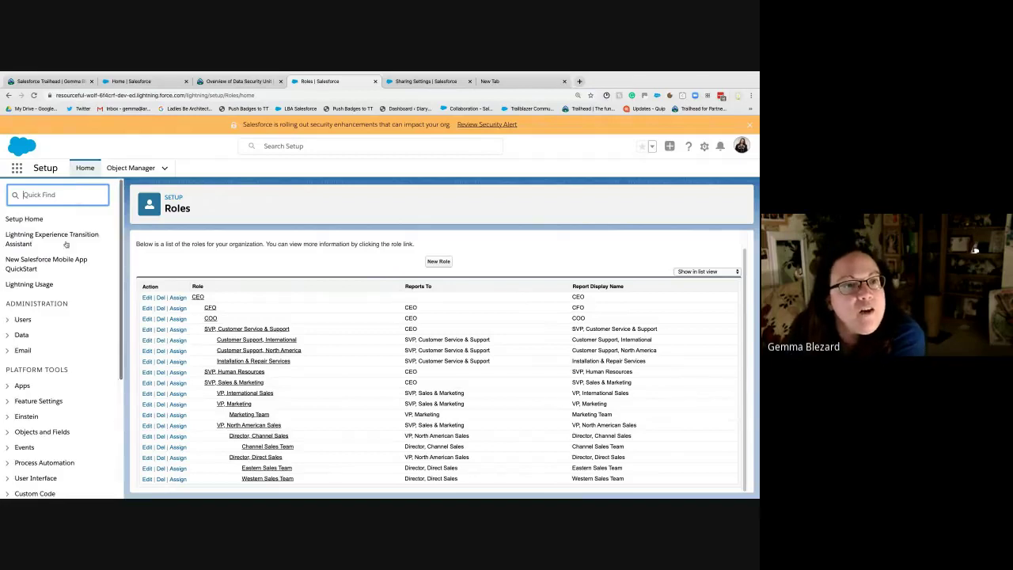
{"action": "left_click", "coordinate": [22, 319]}
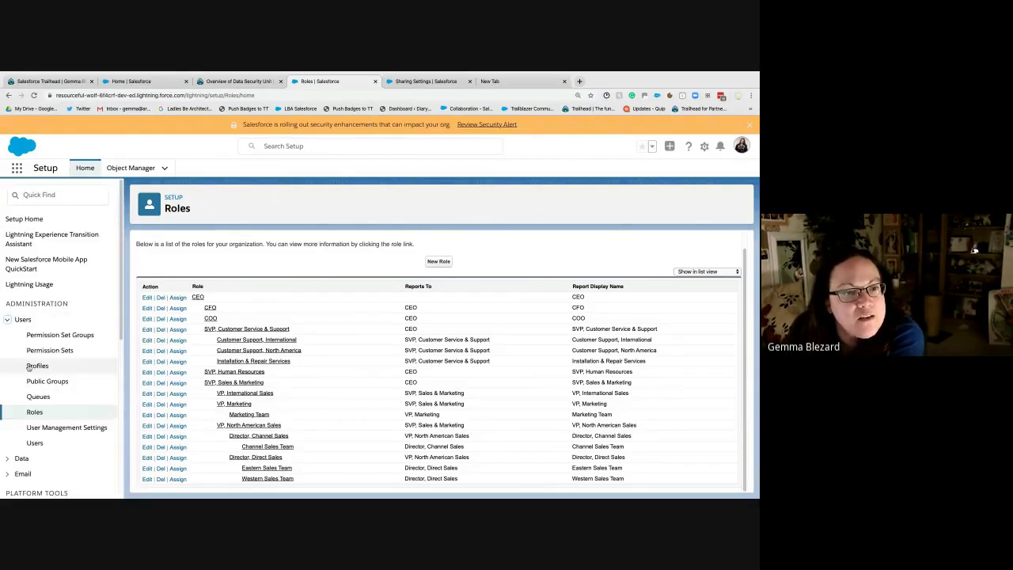
{"action": "left_click", "coordinate": [36, 443]}
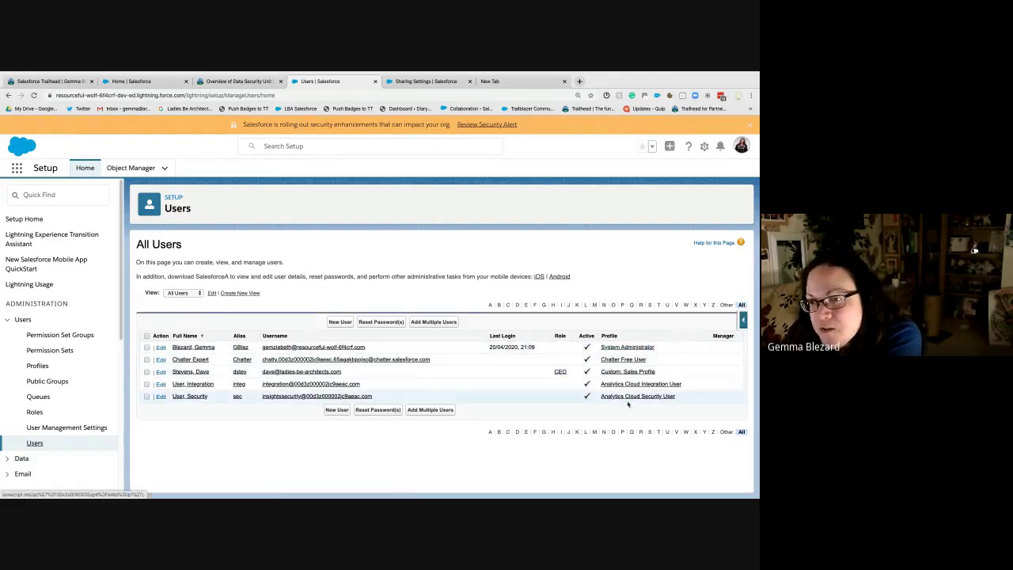
{"action": "left_click", "coordinate": [340, 322]}
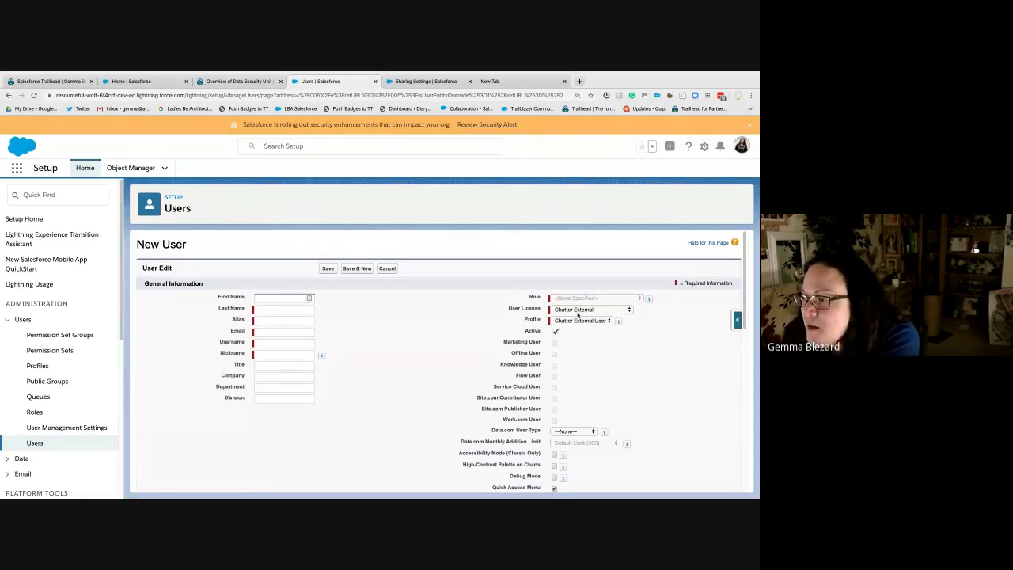
{"action": "left_click", "coordinate": [582, 321]}
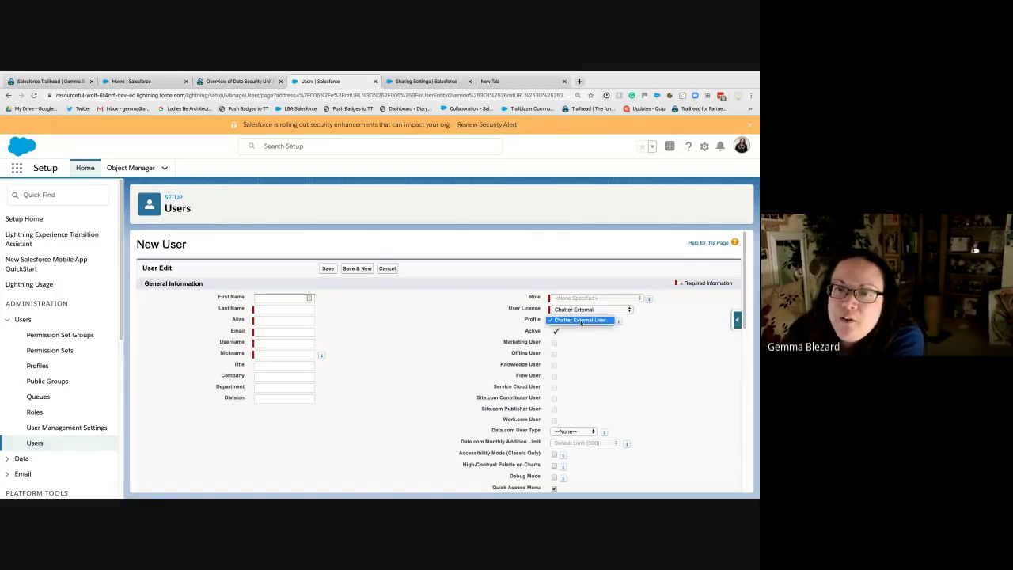
{"action": "left_click", "coordinate": [658, 339]}
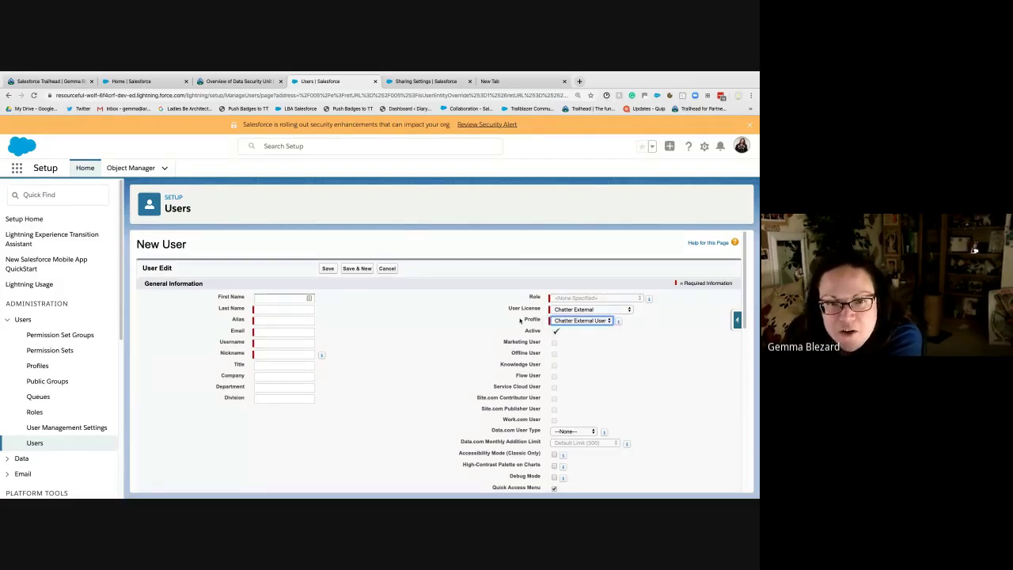
{"action": "left_click", "coordinate": [560, 309]}
{"action": "left_click", "coordinate": [526, 319]}
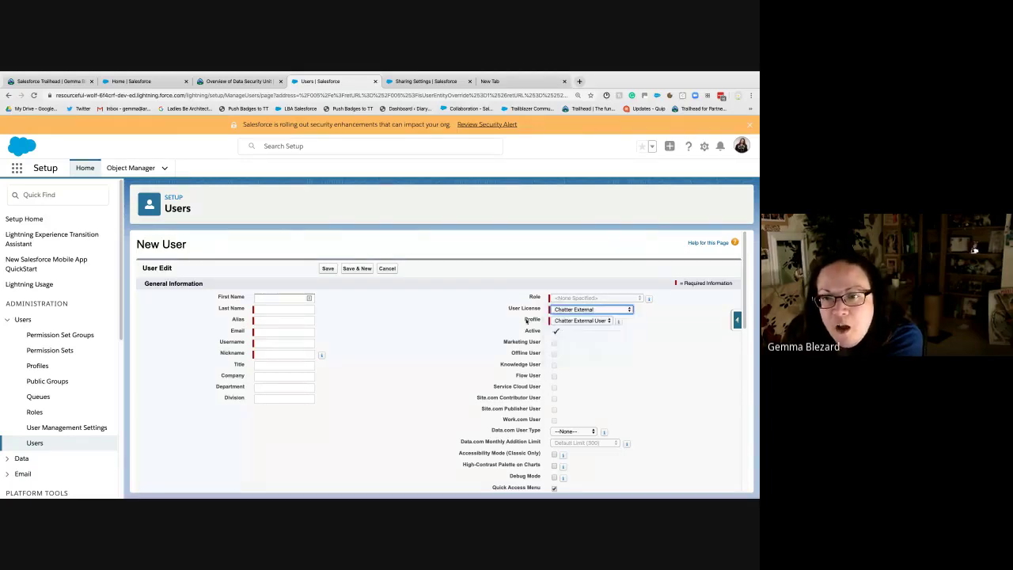
{"action": "left_click", "coordinate": [584, 320]}
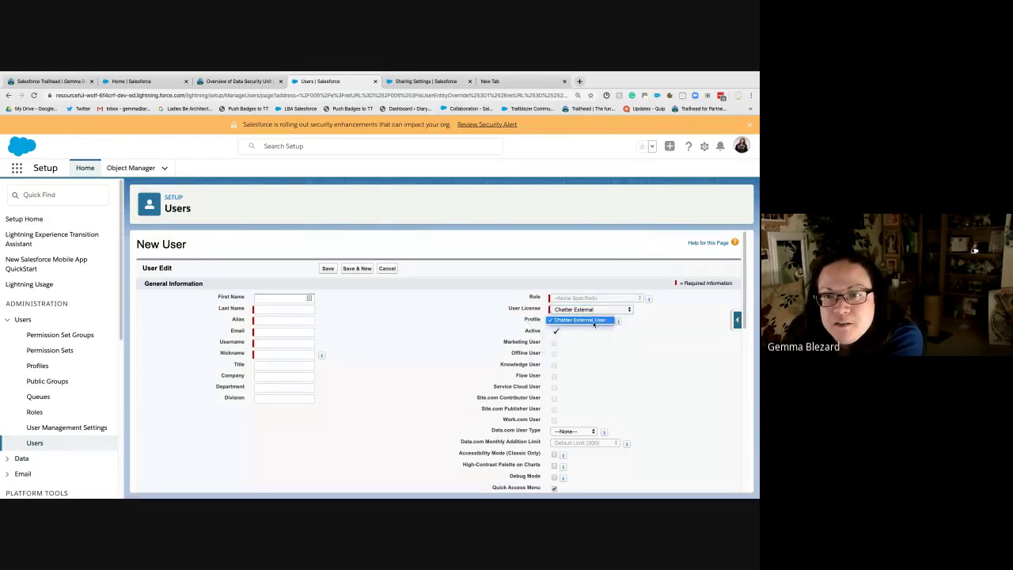
{"action": "left_click", "coordinate": [656, 331]}
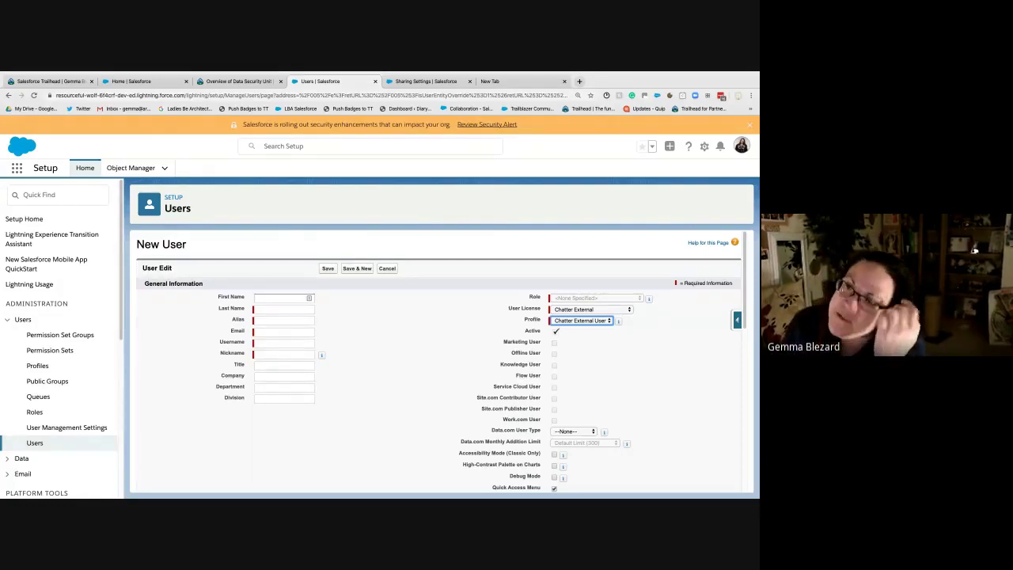
{"action": "left_click", "coordinate": [478, 314]}
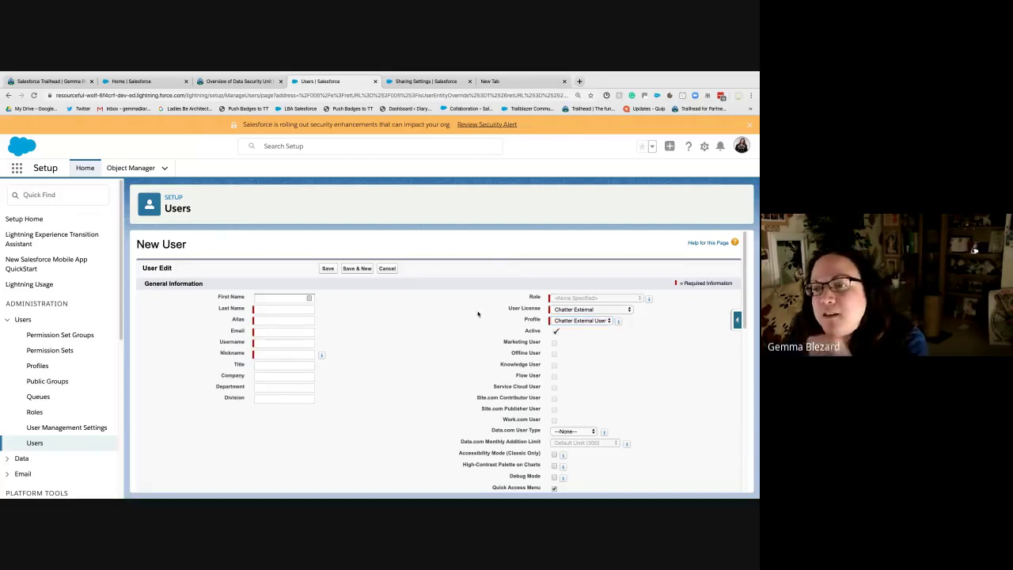
{"action": "left_click", "coordinate": [624, 310]}
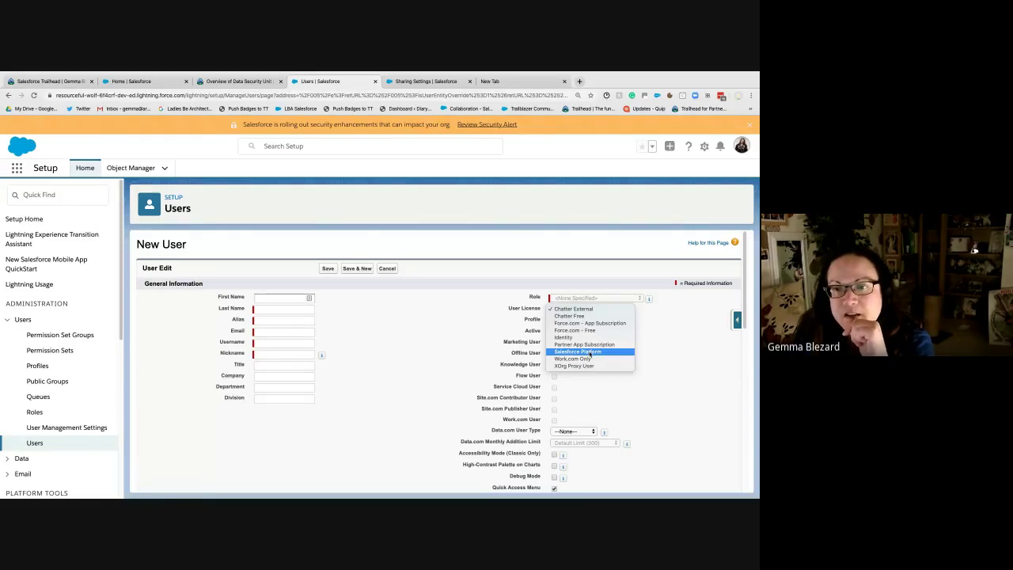
{"action": "left_click", "coordinate": [590, 352]}
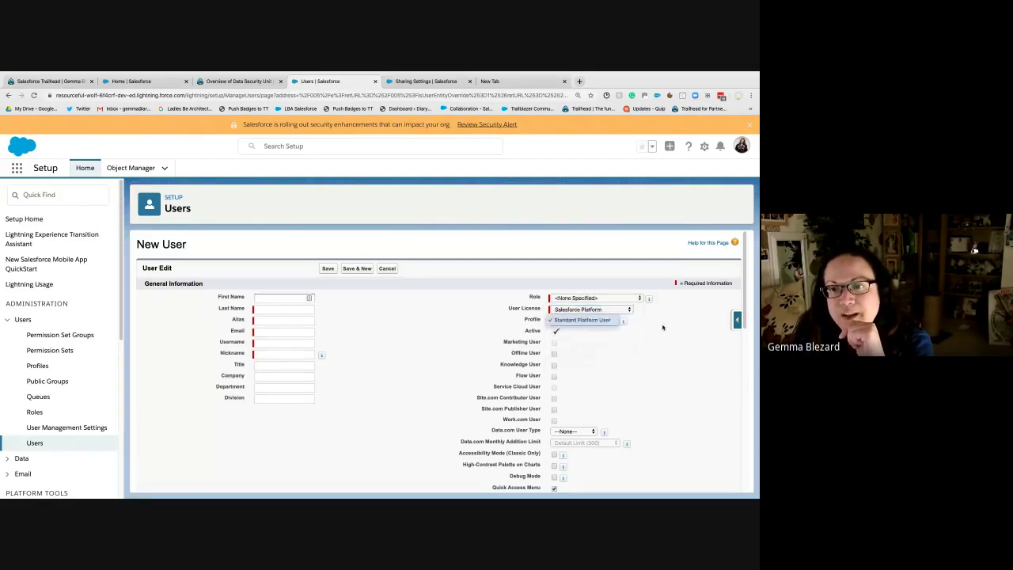
{"action": "left_click", "coordinate": [594, 308]}
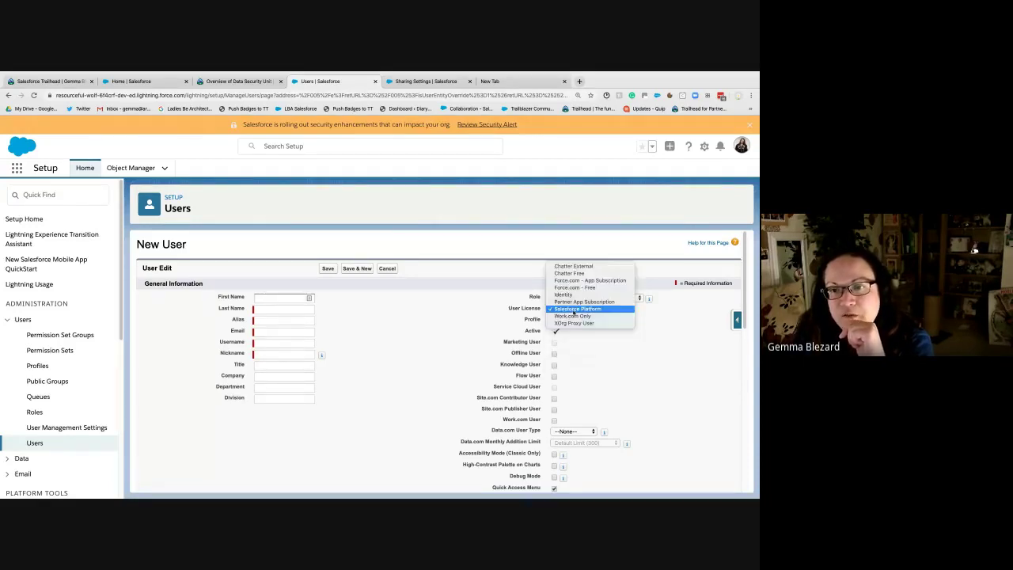
{"action": "left_click", "coordinate": [448, 325]}
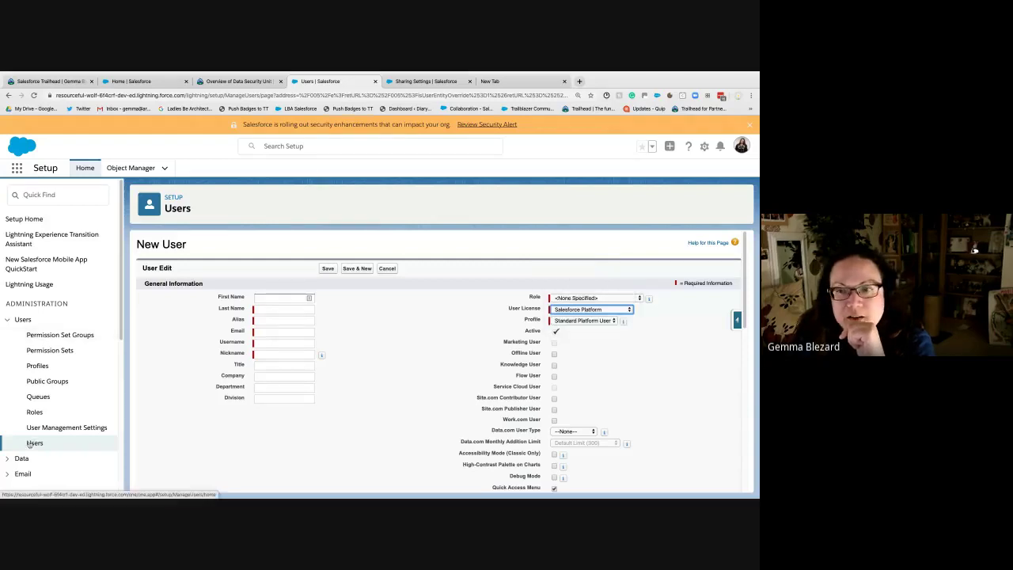
{"action": "left_click", "coordinate": [591, 308]}
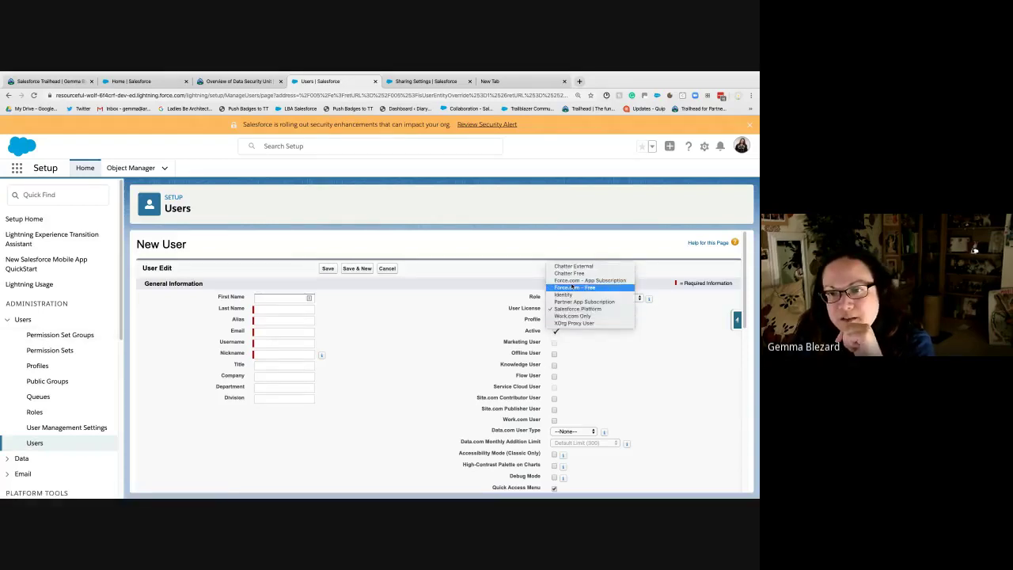
{"action": "key", "text": "Escape"}
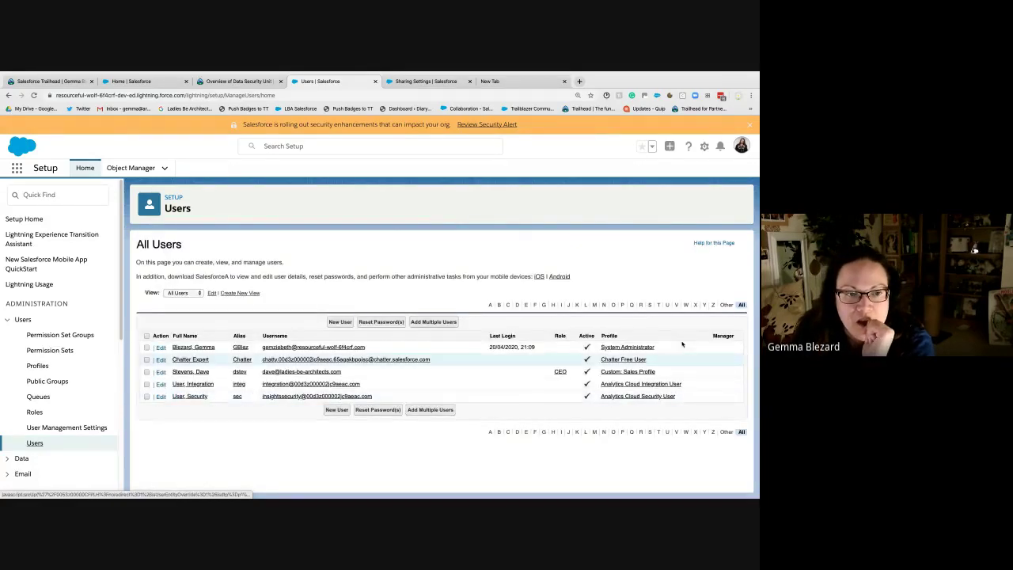
Step: Deactivate the CEO-role user by unchecking Active, confirming and saving
{"action": "left_click", "coordinate": [636, 373]}
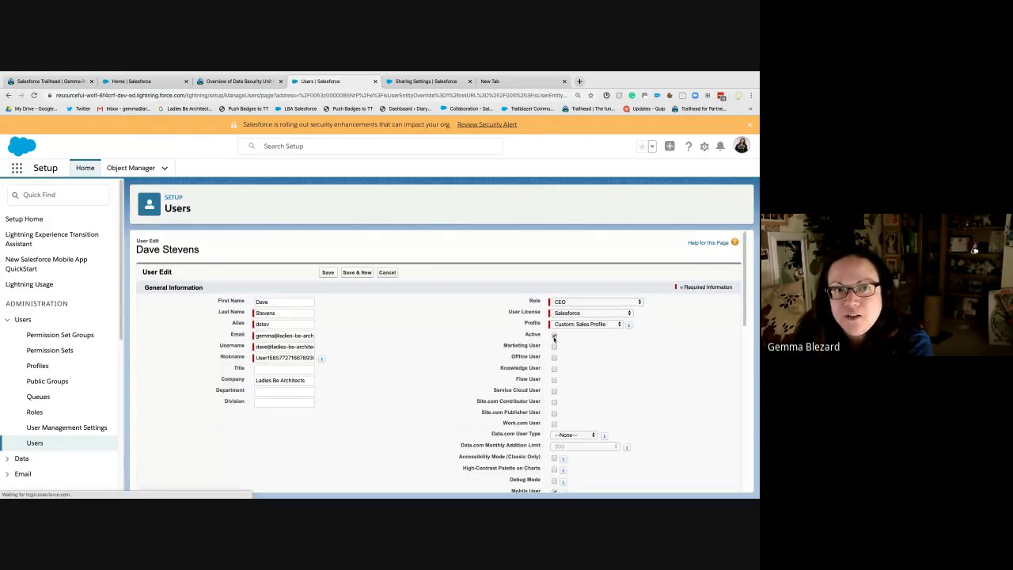
{"action": "left_click", "coordinate": [554, 336]}
{"action": "left_click", "coordinate": [449, 170]}
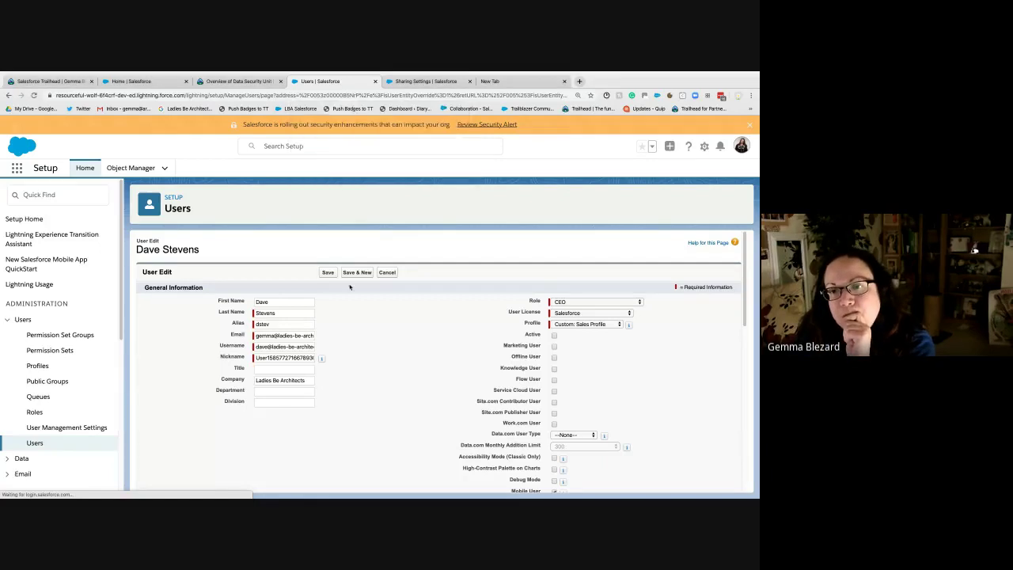
{"action": "left_click", "coordinate": [326, 273]}
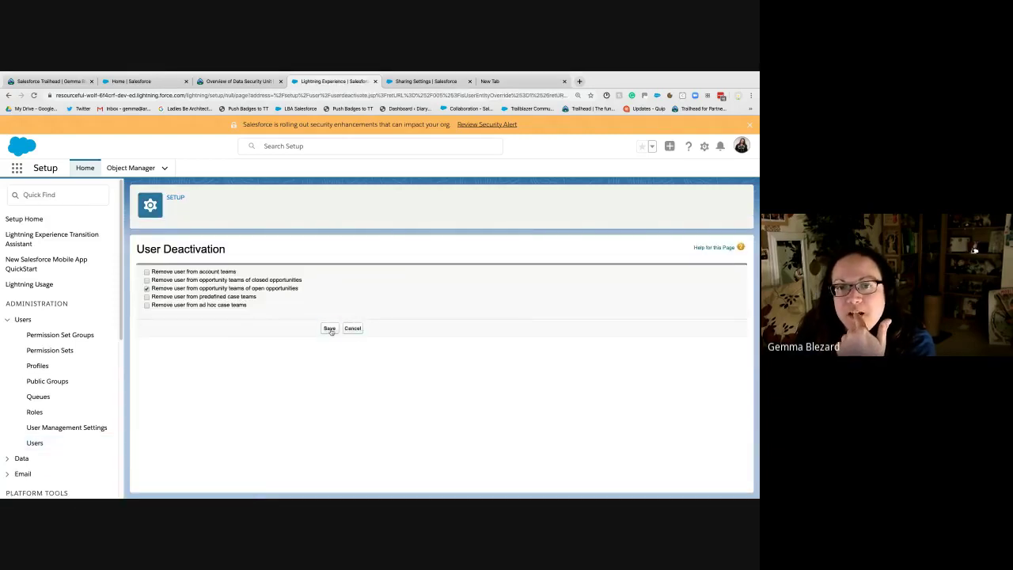
{"action": "left_click", "coordinate": [329, 328]}
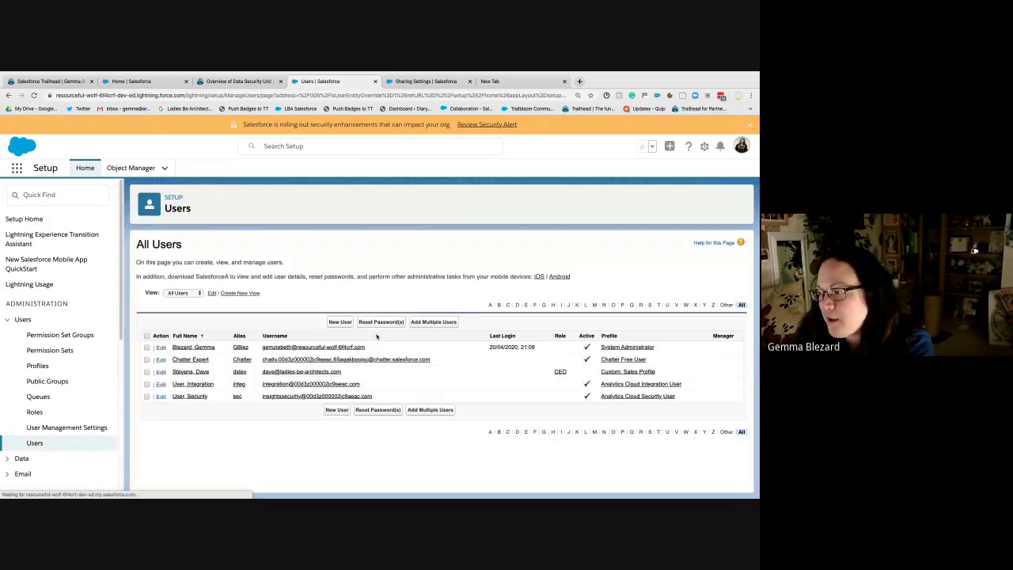
Step: Start a new user with the Salesforce user licence
{"action": "left_click", "coordinate": [339, 321]}
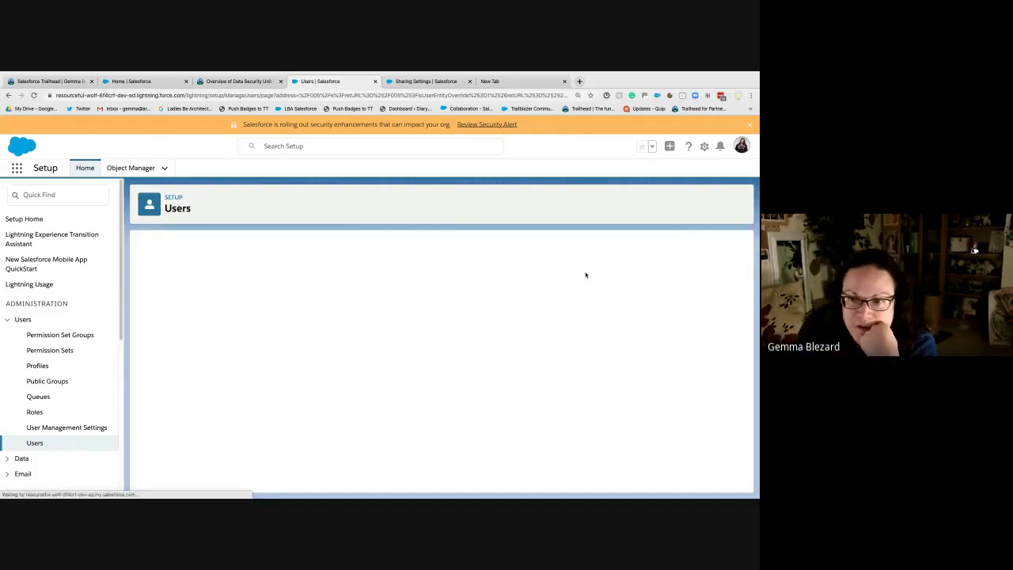
{"action": "left_click", "coordinate": [635, 308]}
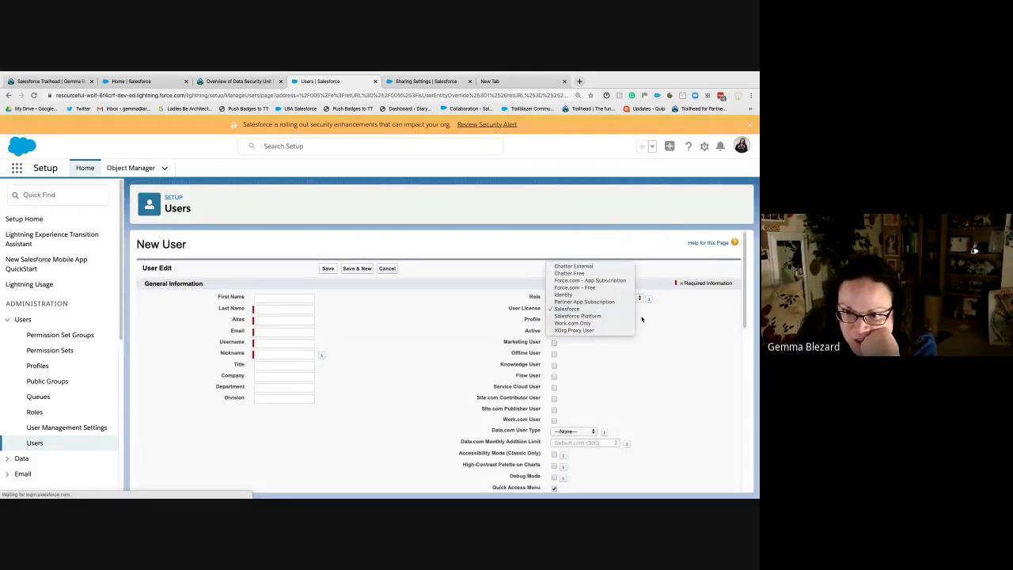
{"action": "left_click", "coordinate": [574, 309]}
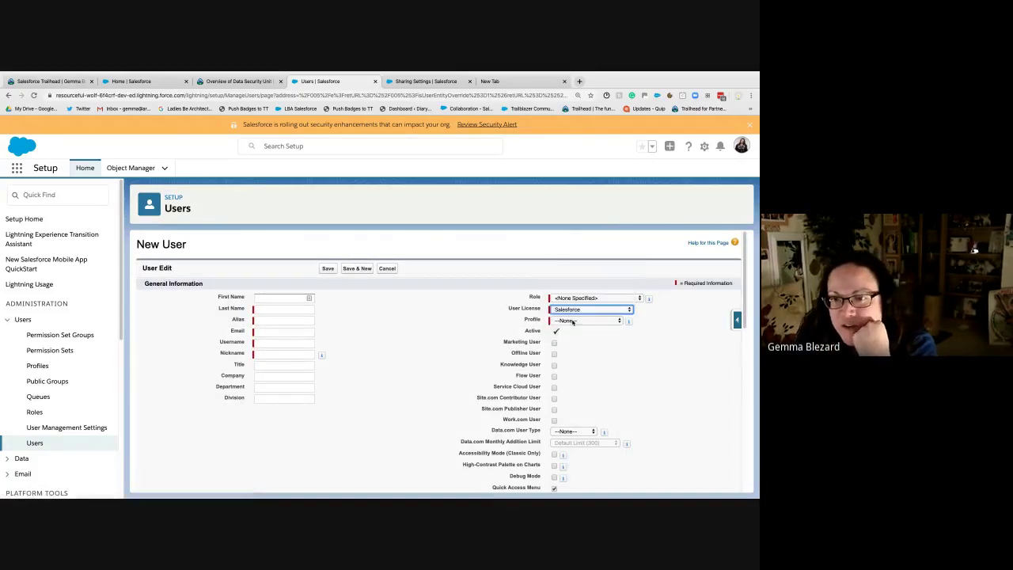
Step: Look through the Profile and Role lists without choosing, then go to Trailhead's connected orgs page
{"action": "left_click", "coordinate": [573, 321]}
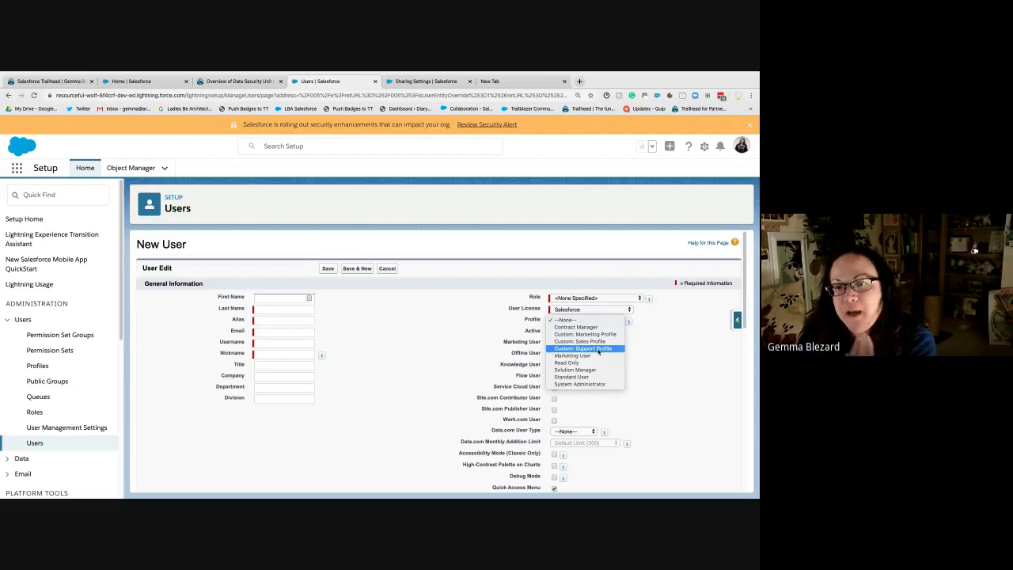
{"action": "left_click", "coordinate": [580, 298]}
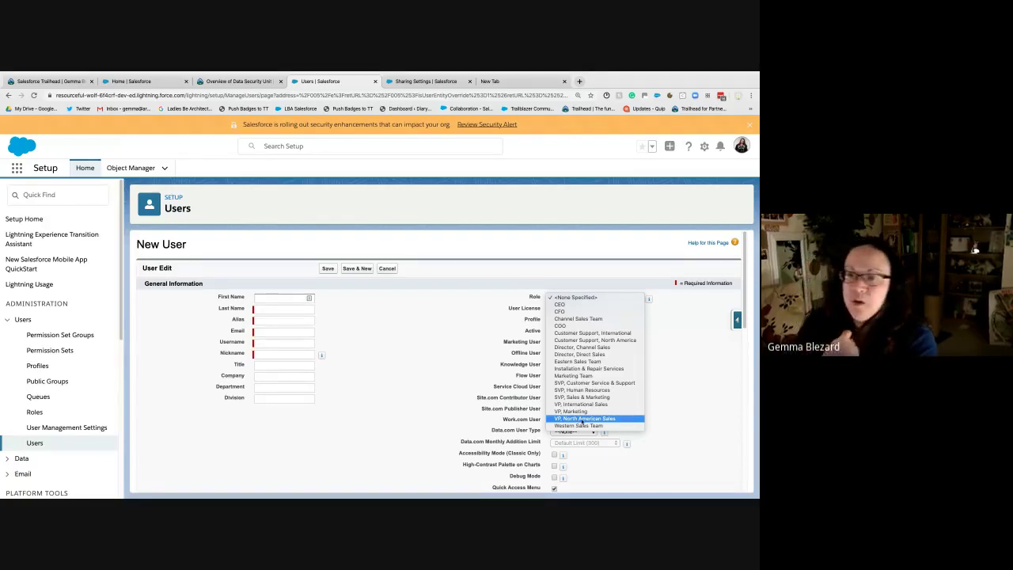
{"action": "left_click", "coordinate": [435, 290]}
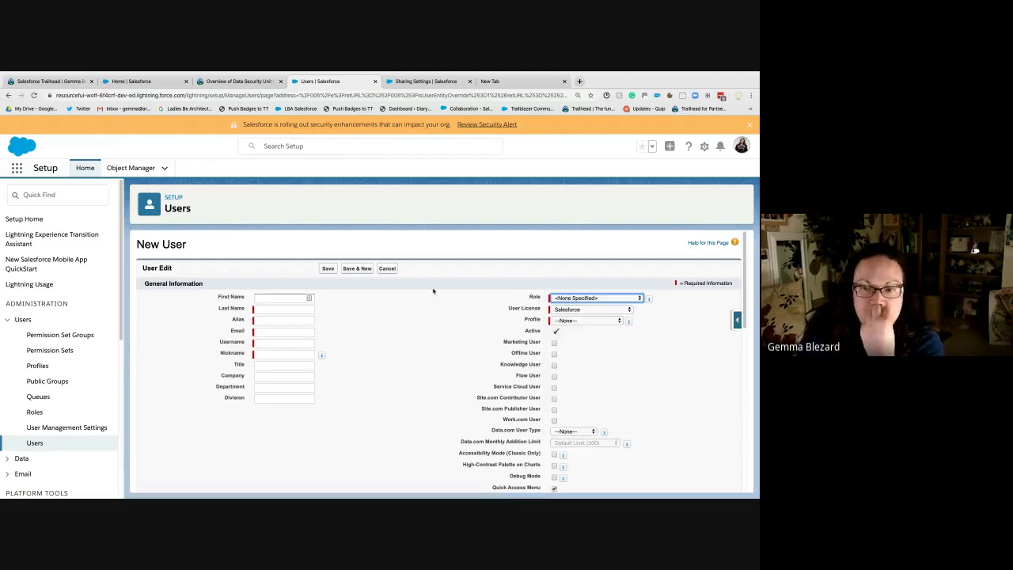
{"action": "left_click", "coordinate": [234, 81]}
{"action": "left_click", "coordinate": [65, 82]}
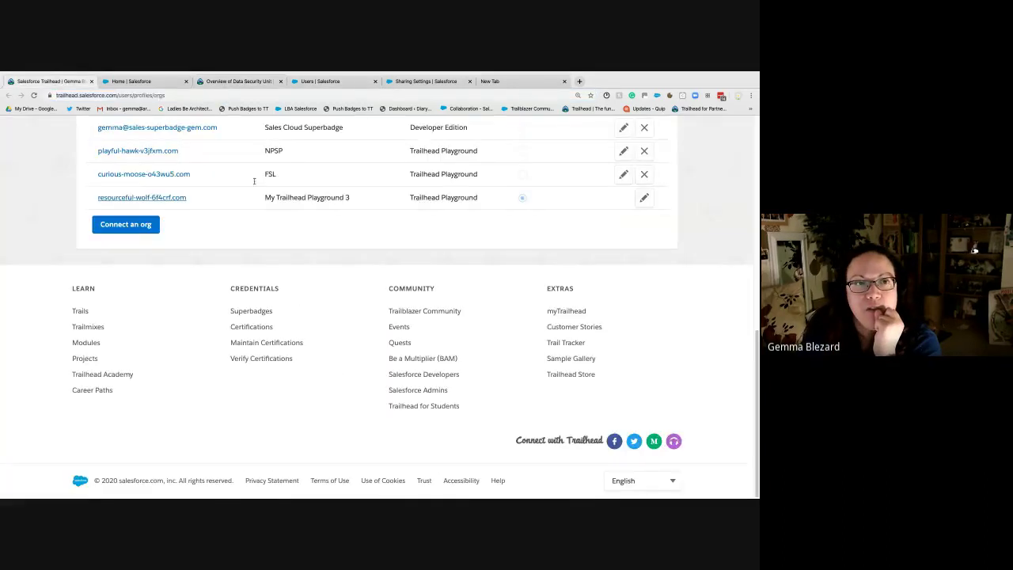
Step: From the Overview of Data Security tab, pick Control Access to the Org from the module dropdown
{"action": "left_click", "coordinate": [139, 82]}
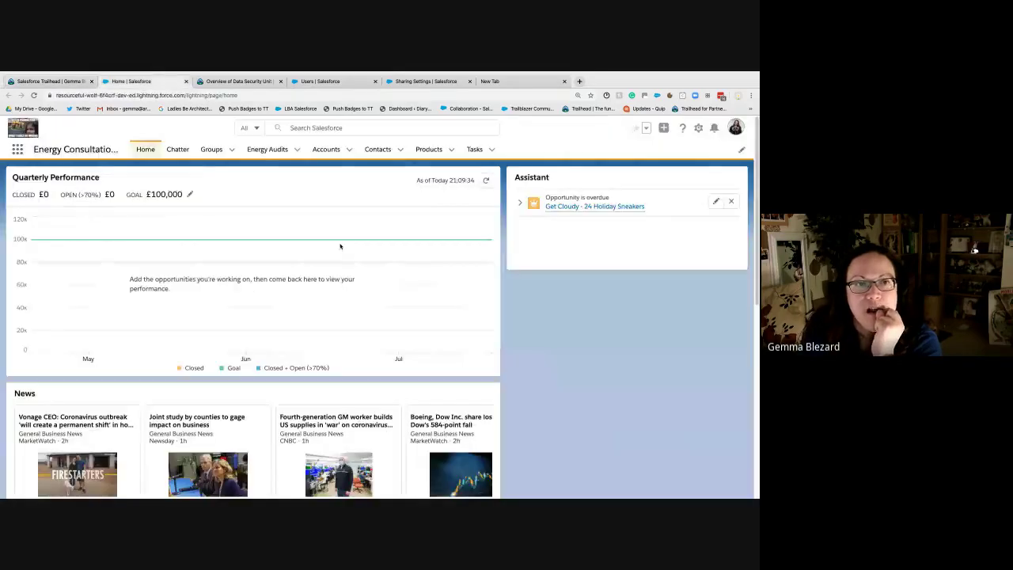
{"action": "left_click", "coordinate": [244, 81]}
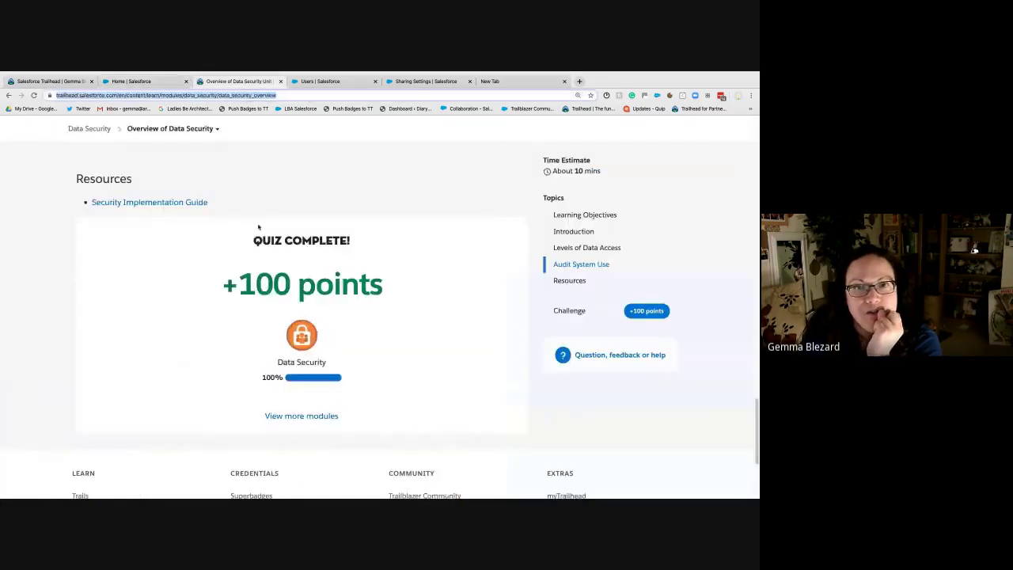
{"action": "scroll", "coordinate": [252, 218], "scroll_direction": "up", "scroll_amount": 10}
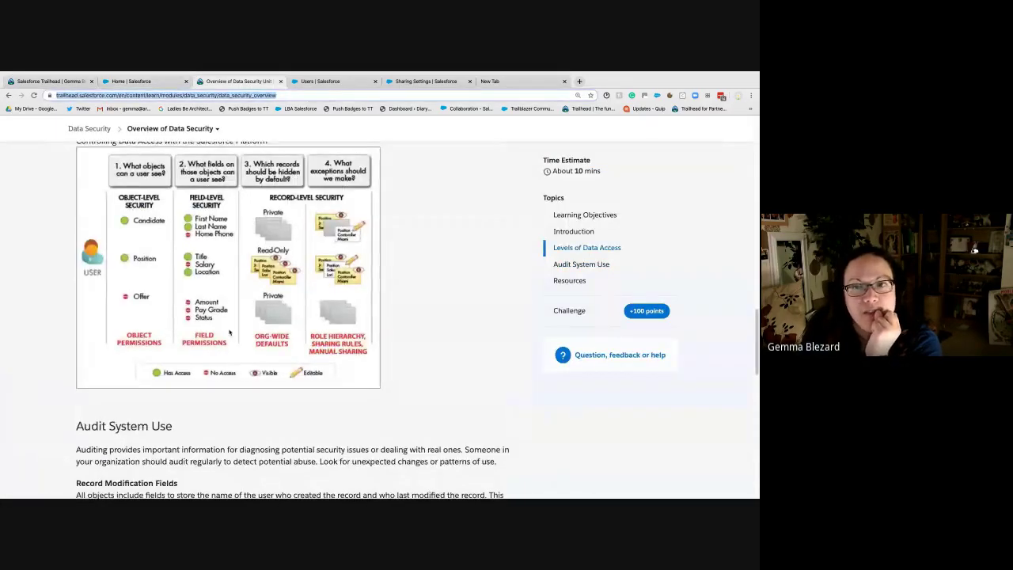
{"action": "scroll", "coordinate": [226, 275], "scroll_direction": "up", "scroll_amount": 15}
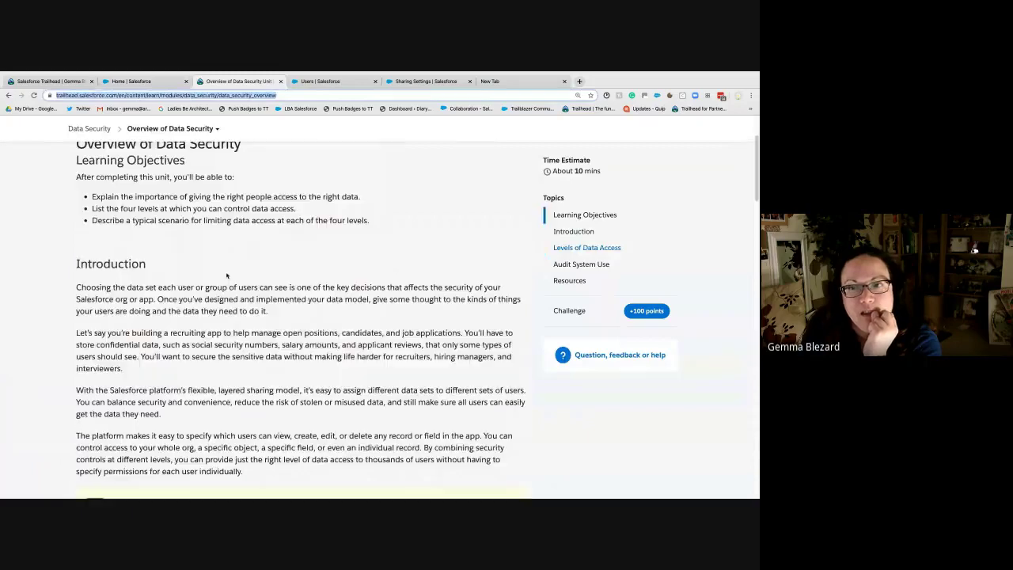
{"action": "left_click", "coordinate": [190, 131]}
{"action": "left_click", "coordinate": [115, 212]}
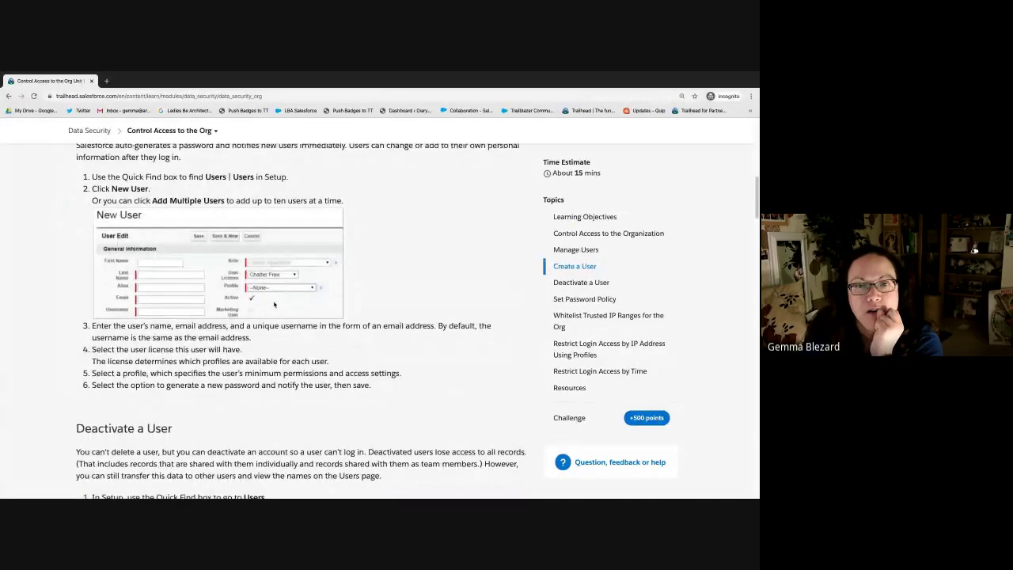
{"action": "scroll", "coordinate": [159, 243], "scroll_direction": "down", "scroll_amount": 3}
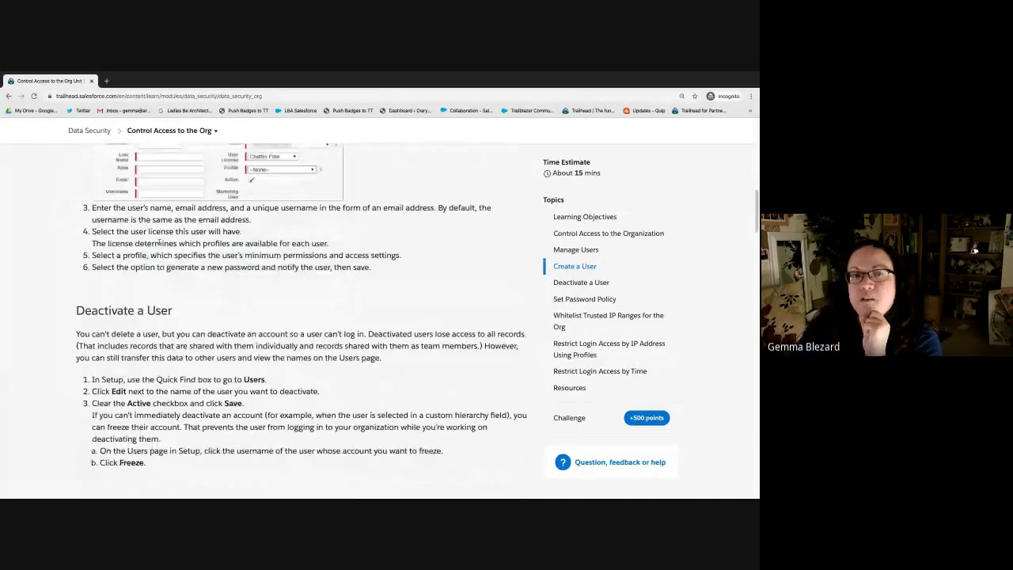
{"action": "scroll", "coordinate": [258, 236], "scroll_direction": "up", "scroll_amount": 2}
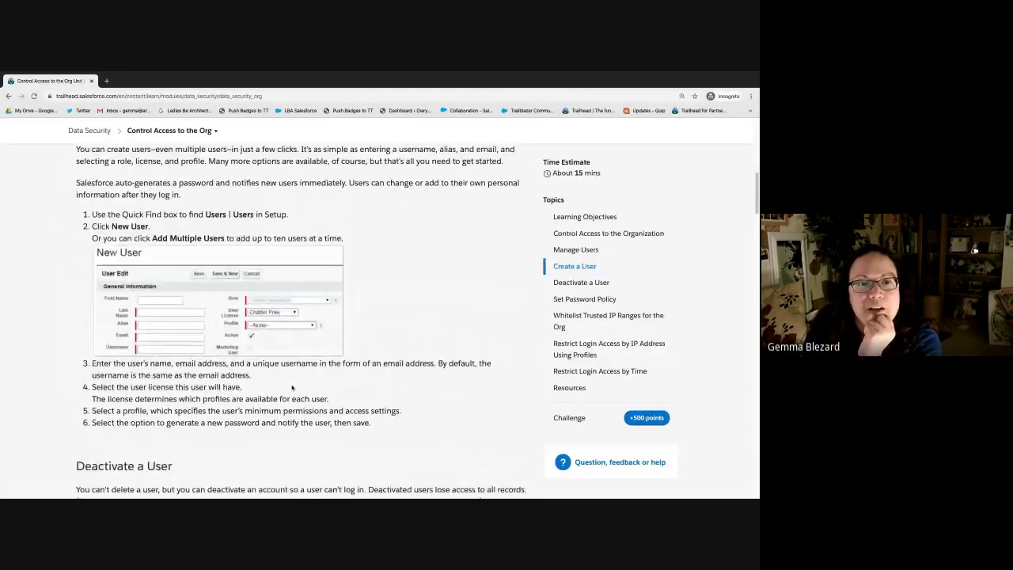
{"action": "scroll", "coordinate": [381, 400], "scroll_direction": "down", "scroll_amount": 3}
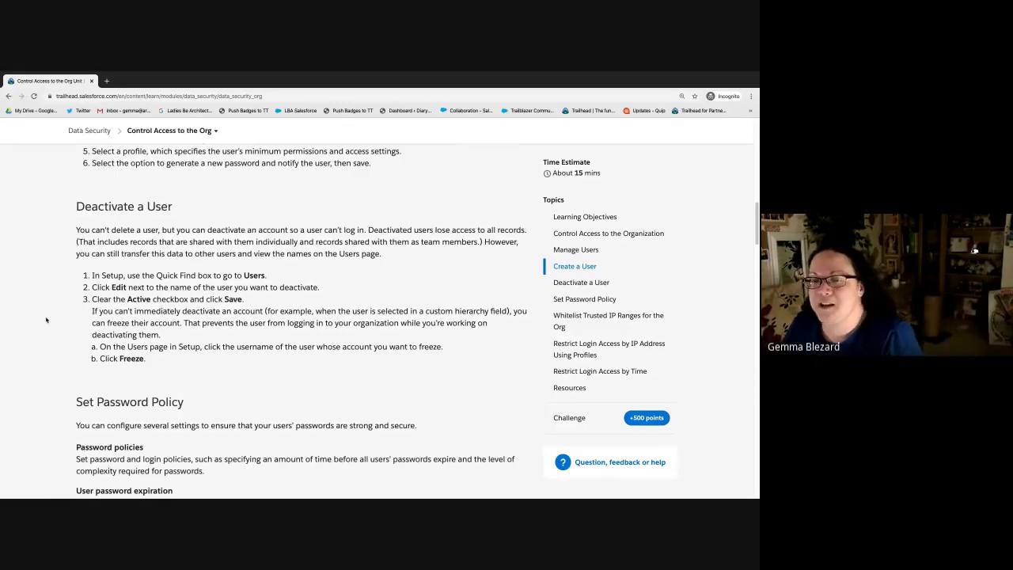
{"action": "scroll", "coordinate": [13, 337], "scroll_direction": "down", "scroll_amount": 4}
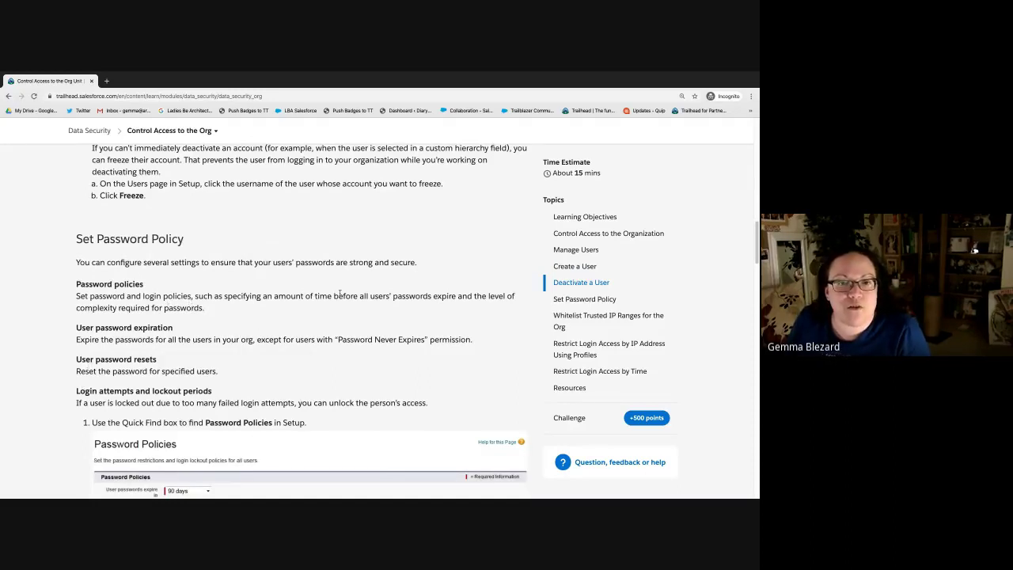
{"action": "left_click_drag", "start_coordinate": [388, 295], "coordinate": [204, 308]}
{"action": "left_click", "coordinate": [204, 308]}
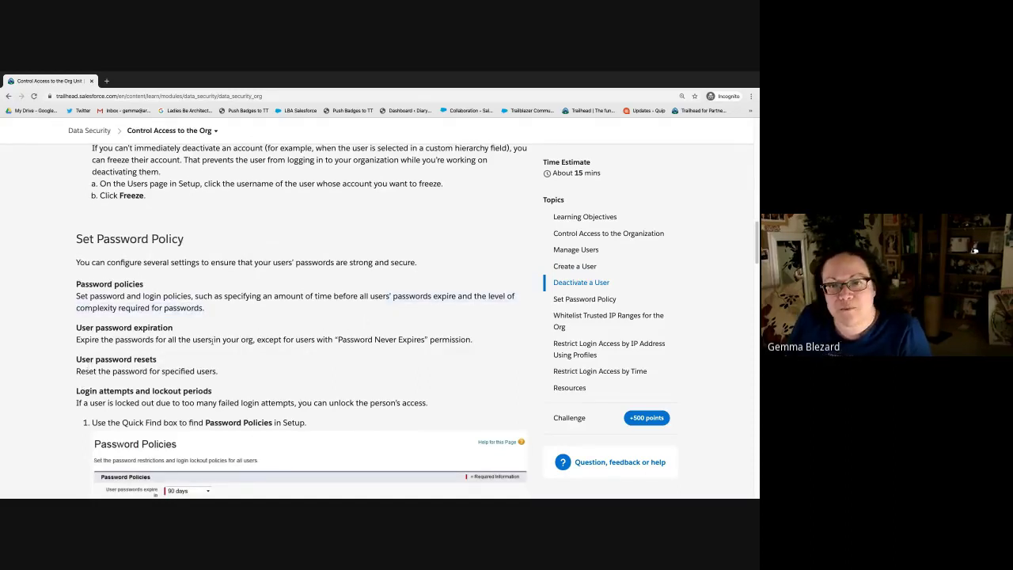
{"action": "scroll", "coordinate": [209, 342], "scroll_direction": "down", "scroll_amount": 1}
{"action": "scroll", "coordinate": [208, 342], "scroll_direction": "down", "scroll_amount": 5}
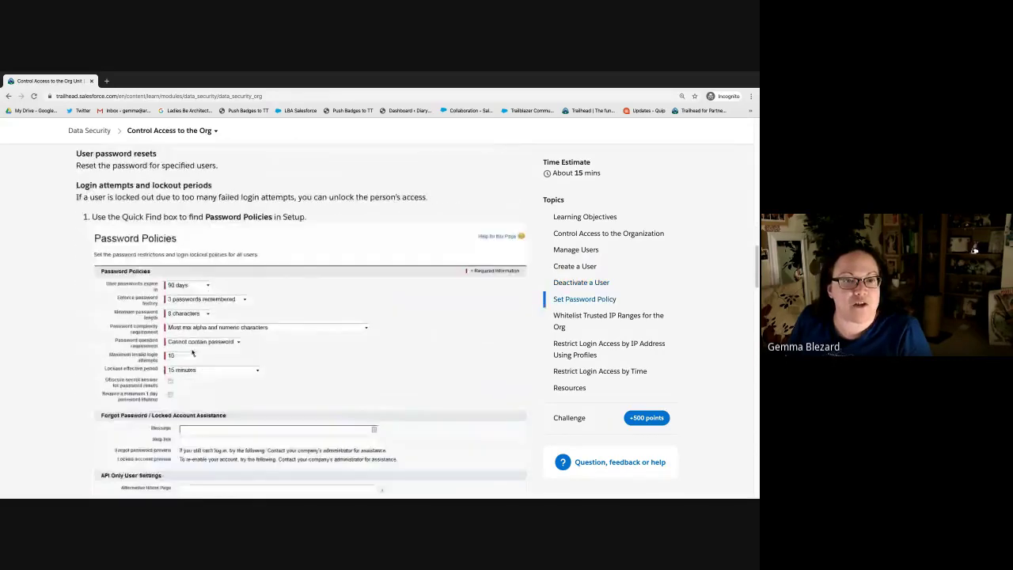
{"action": "scroll", "coordinate": [163, 360], "scroll_direction": "down", "scroll_amount": 1}
{"action": "scroll", "coordinate": [148, 398], "scroll_direction": "up", "scroll_amount": 1}
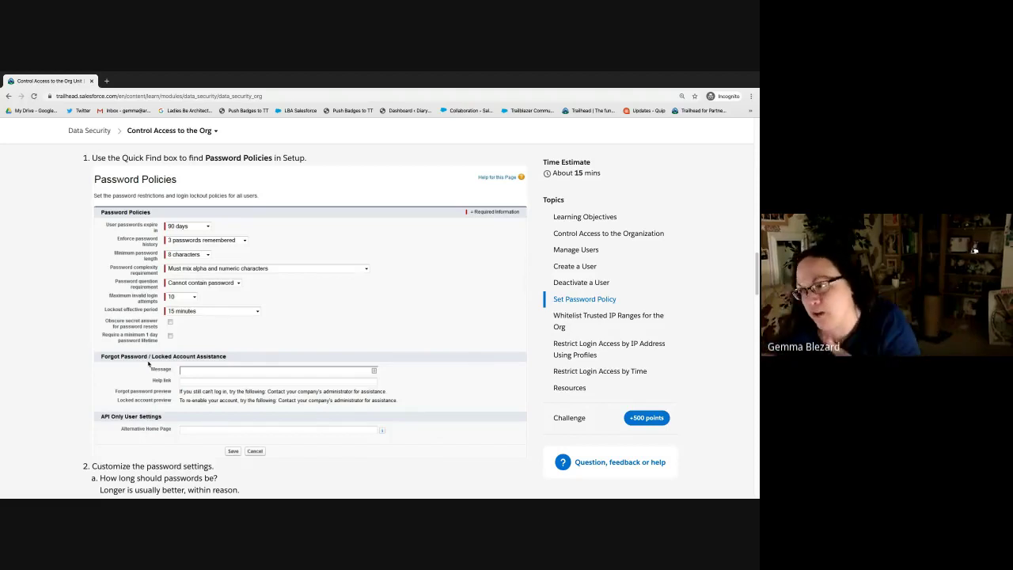
{"action": "scroll", "coordinate": [148, 365], "scroll_direction": "down", "scroll_amount": 2}
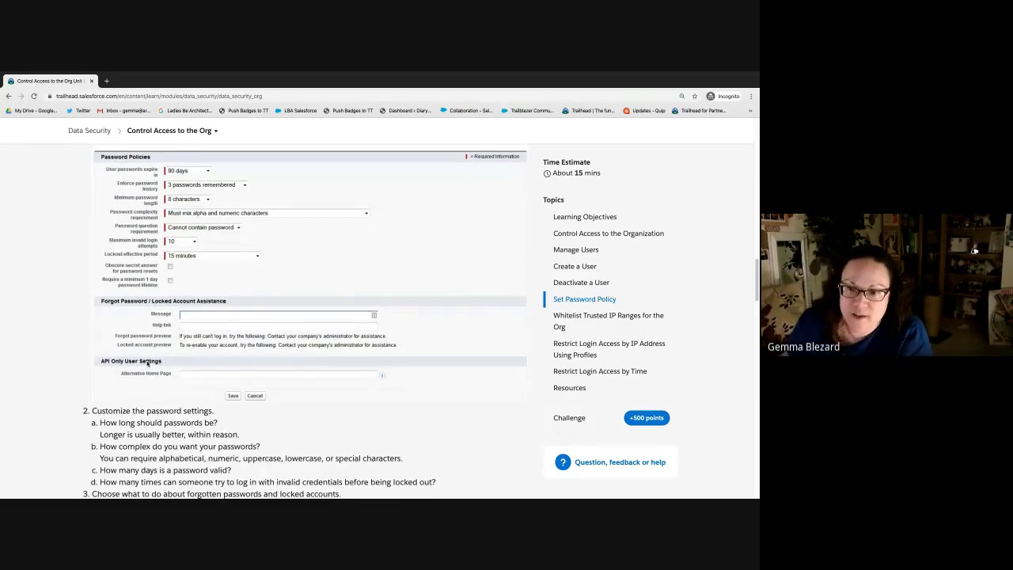
{"action": "scroll", "coordinate": [423, 189], "scroll_direction": "down", "scroll_amount": 1}
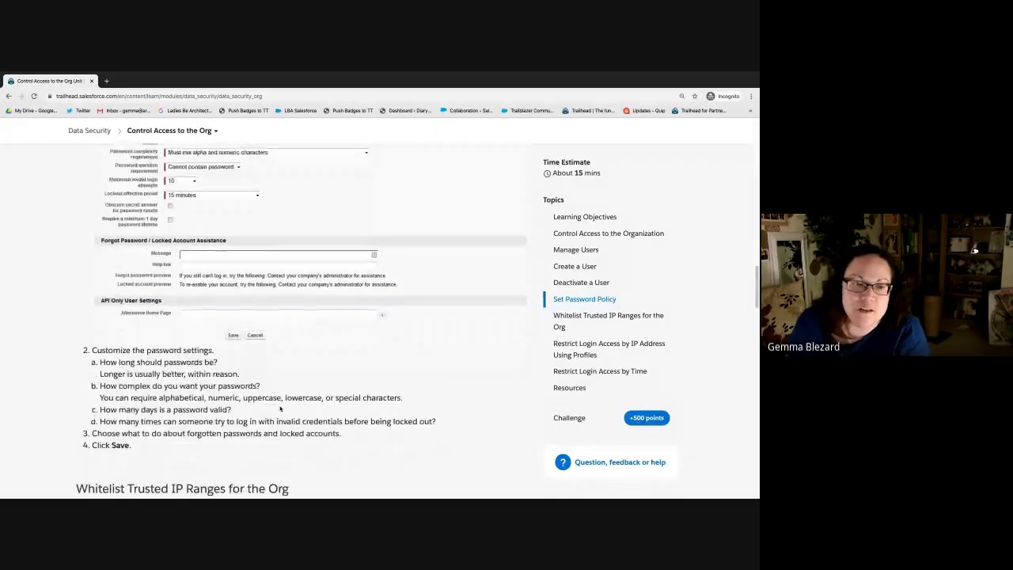
{"action": "scroll", "coordinate": [356, 370], "scroll_direction": "down", "scroll_amount": 5}
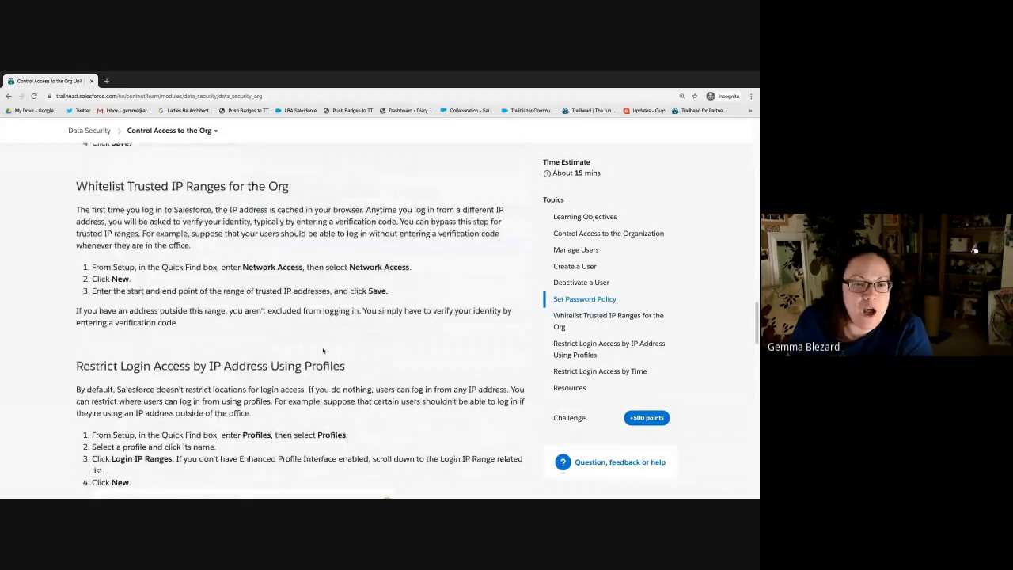
Step: Highlight the Whitelist Trusted IP Ranges heading and read down to the Hands-on Challenge
{"action": "left_click_drag", "start_coordinate": [76, 186], "coordinate": [295, 188]}
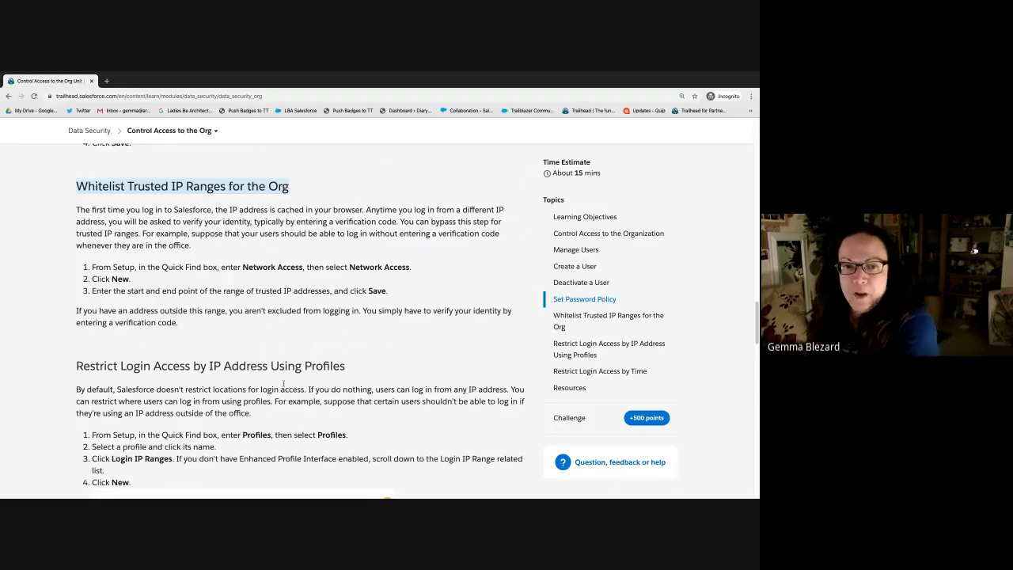
{"action": "scroll", "coordinate": [283, 383], "scroll_direction": "down", "scroll_amount": 5}
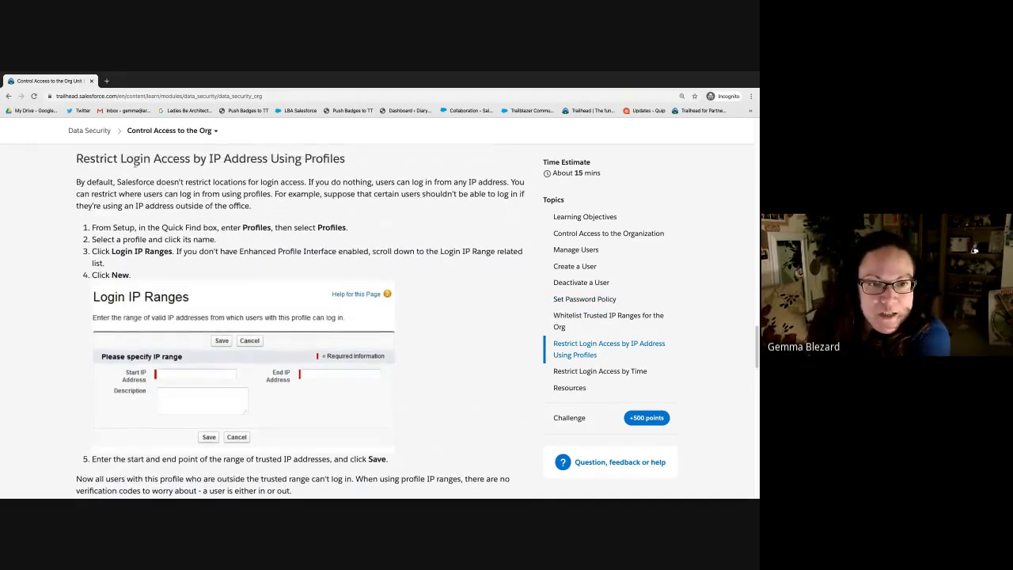
{"action": "scroll", "coordinate": [155, 326], "scroll_direction": "down", "scroll_amount": 3}
{"action": "scroll", "coordinate": [158, 326], "scroll_direction": "down", "scroll_amount": 5}
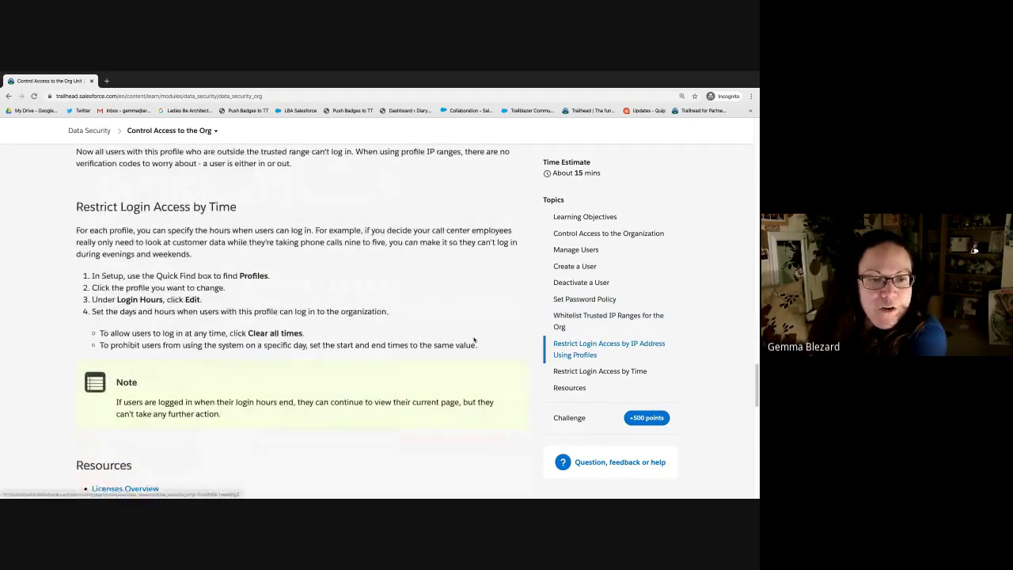
{"action": "scroll", "coordinate": [458, 339], "scroll_direction": "down", "scroll_amount": 1}
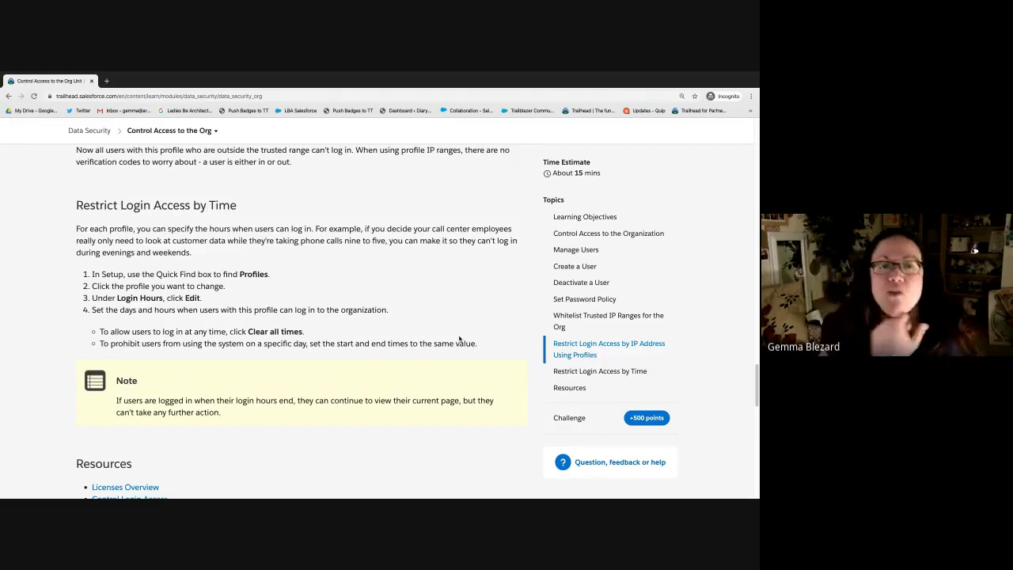
{"action": "scroll", "coordinate": [365, 345], "scroll_direction": "down", "scroll_amount": 1}
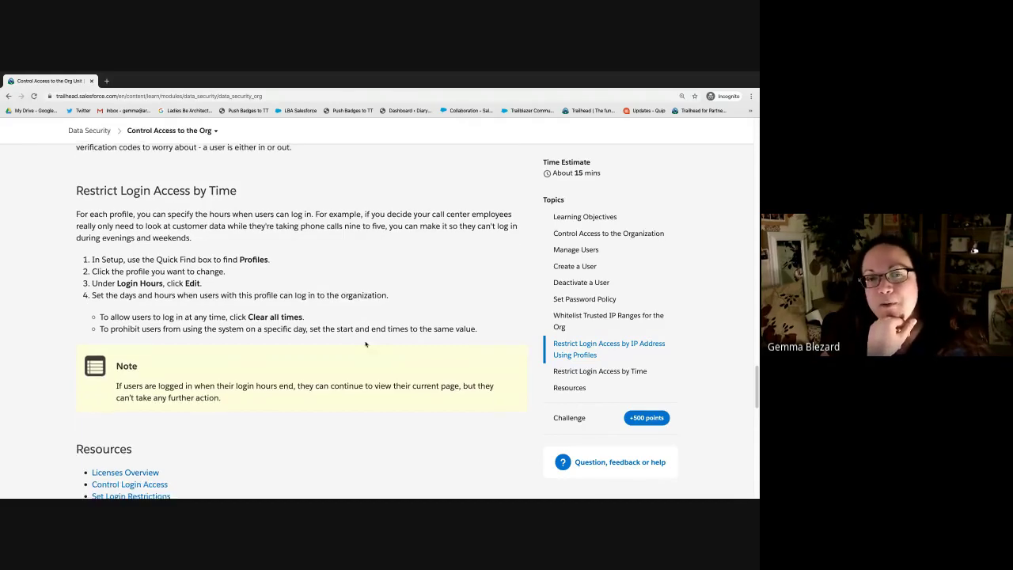
{"action": "scroll", "coordinate": [365, 344], "scroll_direction": "down", "scroll_amount": 6}
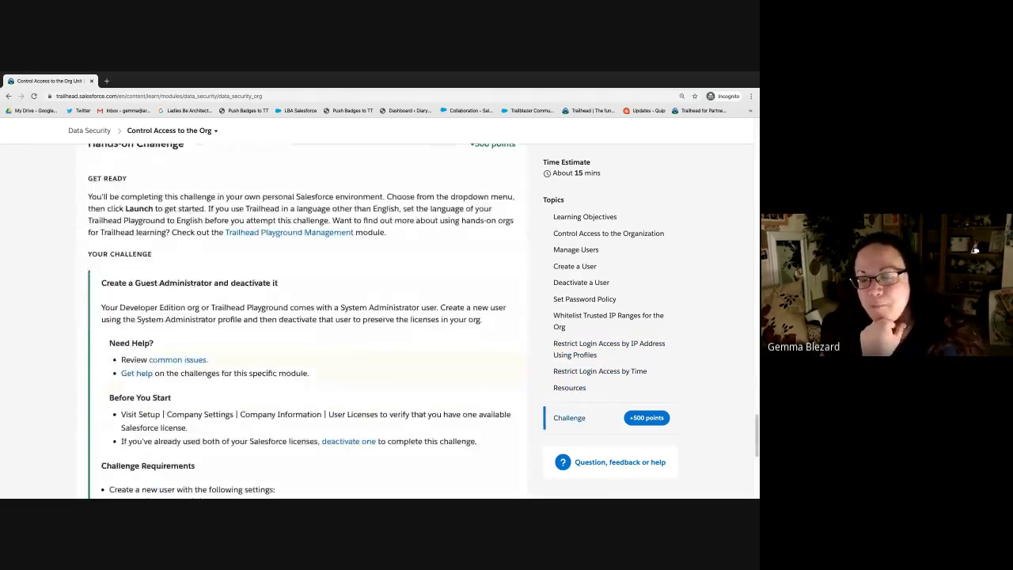
Step: Scroll the challenge section and choose Log In to Take This Challenge
{"action": "left_click", "coordinate": [975, 250]}
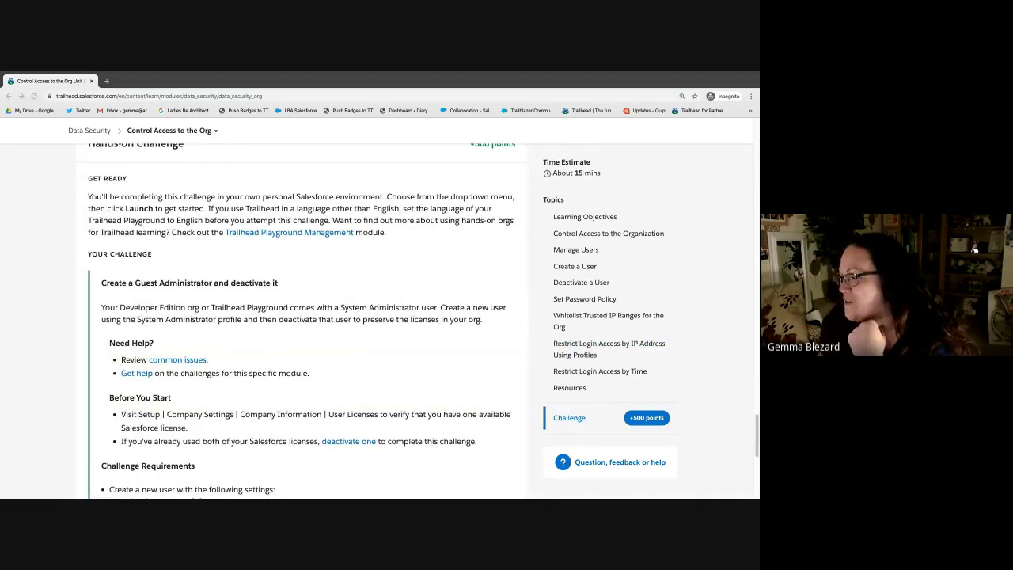
{"action": "left_click", "coordinate": [422, 398]}
{"action": "scroll", "coordinate": [423, 398], "scroll_direction": "down", "scroll_amount": 1}
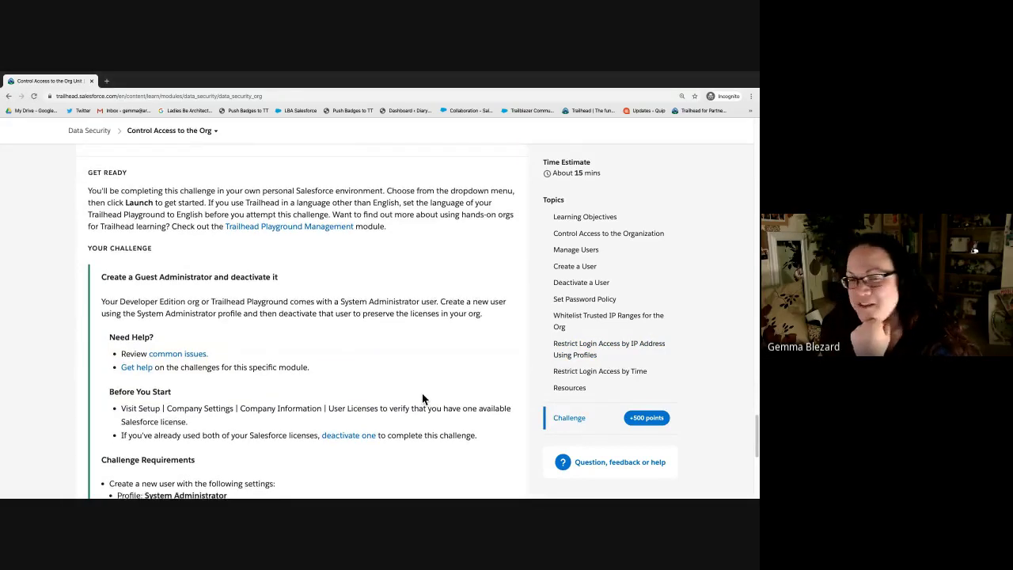
{"action": "scroll", "coordinate": [422, 398], "scroll_direction": "down", "scroll_amount": 1}
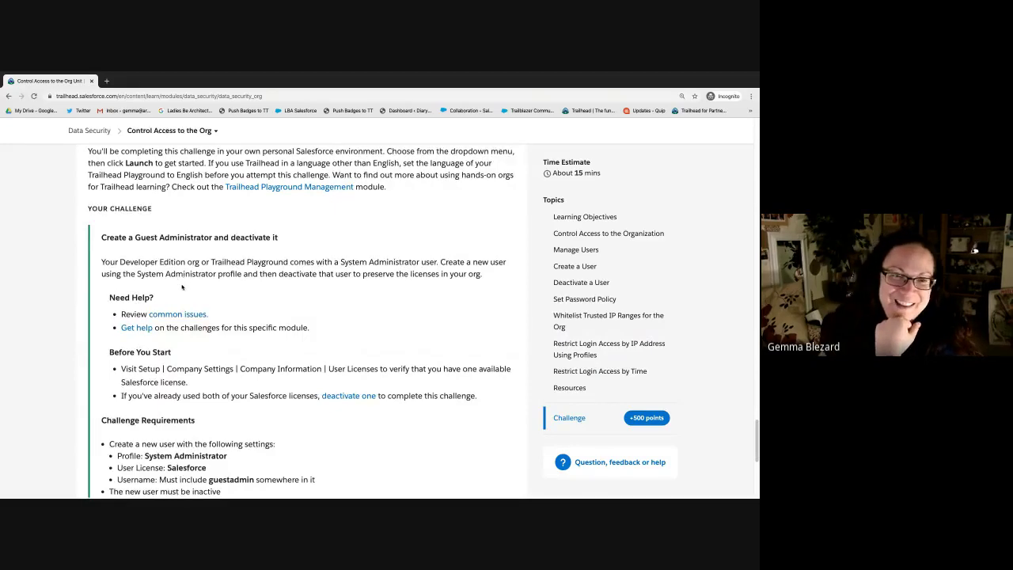
{"action": "scroll", "coordinate": [406, 417], "scroll_direction": "down", "scroll_amount": 3}
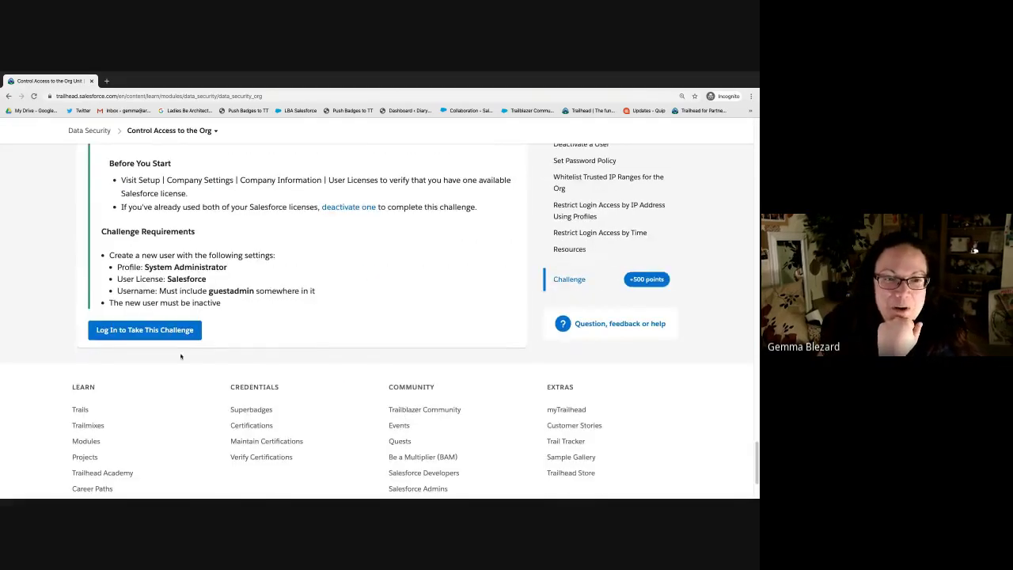
{"action": "scroll", "coordinate": [322, 297], "scroll_direction": "up", "scroll_amount": 1}
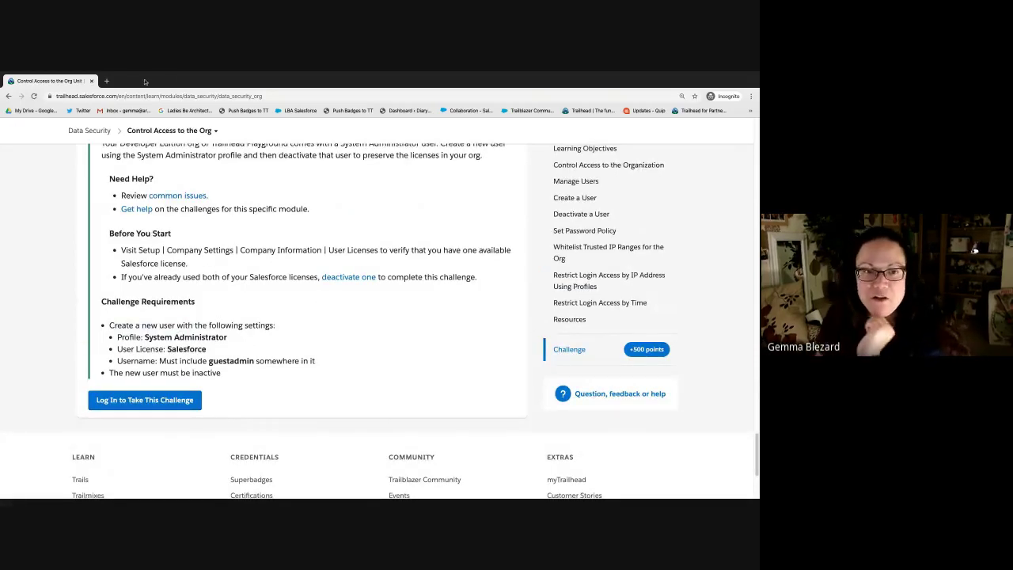
{"action": "left_click", "coordinate": [145, 400]}
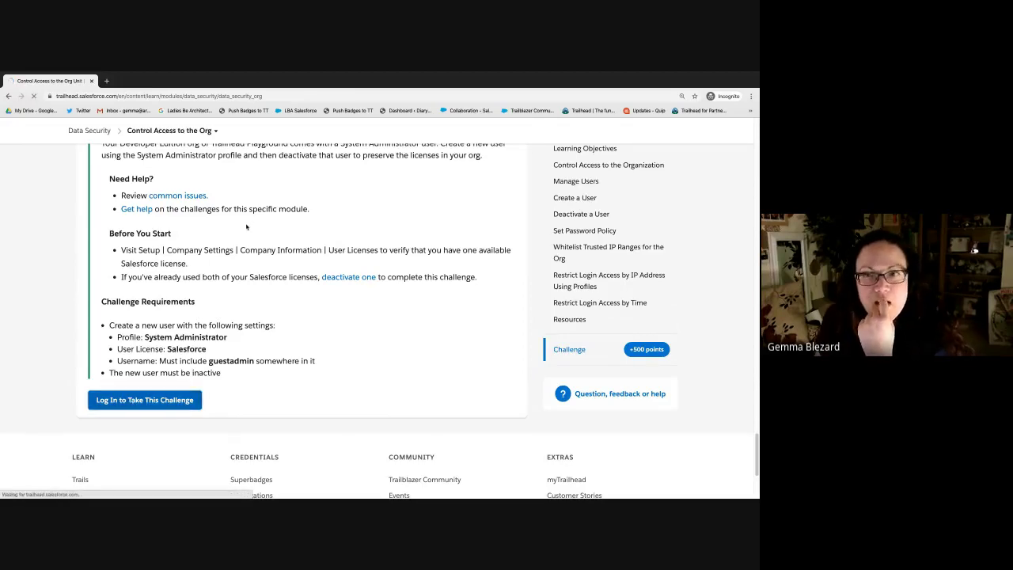
Step: In the logged-in window, retake the challenge and select the required username word guestadmin
{"action": "key", "text": "ctrl+Left"}
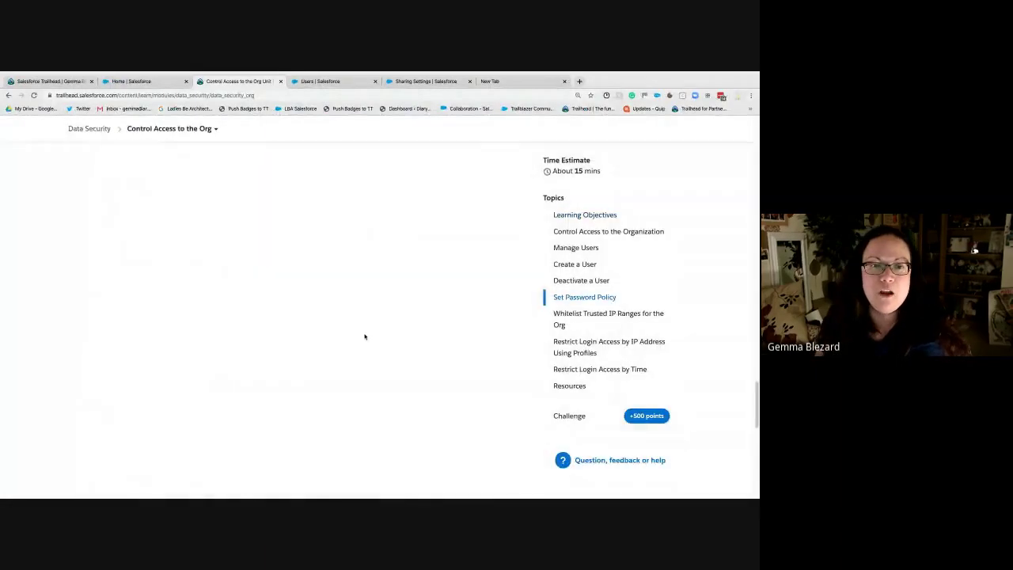
{"action": "scroll", "coordinate": [71, 491], "scroll_direction": "down", "scroll_amount": 3}
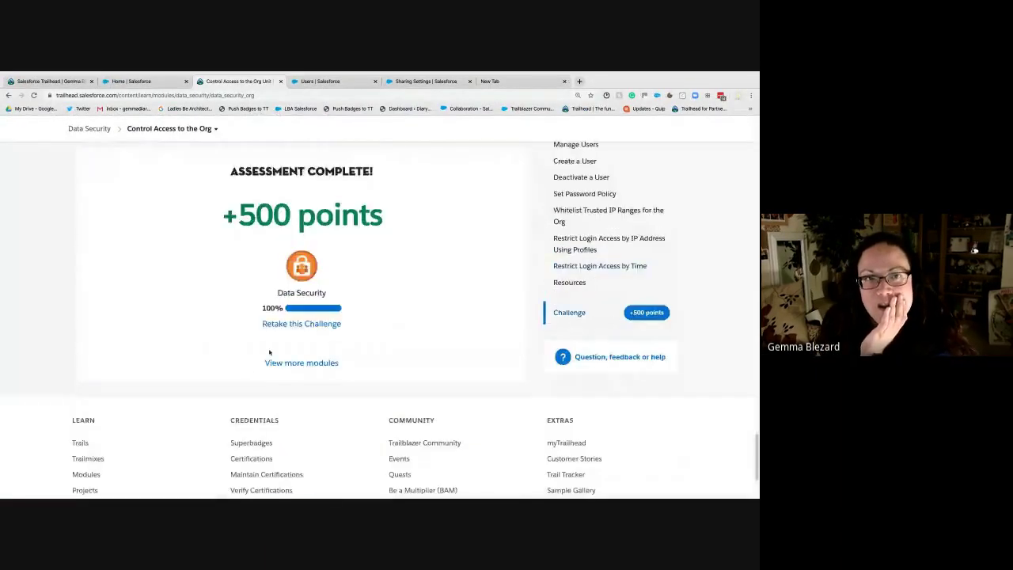
{"action": "left_click", "coordinate": [301, 324]}
{"action": "scroll", "coordinate": [207, 252], "scroll_direction": "down", "scroll_amount": 5}
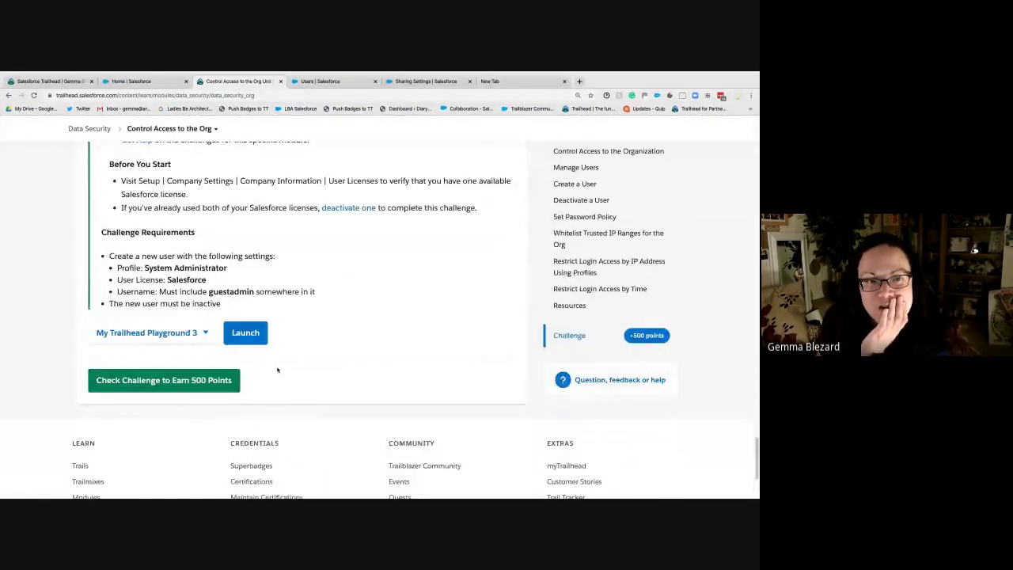
{"action": "scroll", "coordinate": [284, 338], "scroll_direction": "up", "scroll_amount": 2}
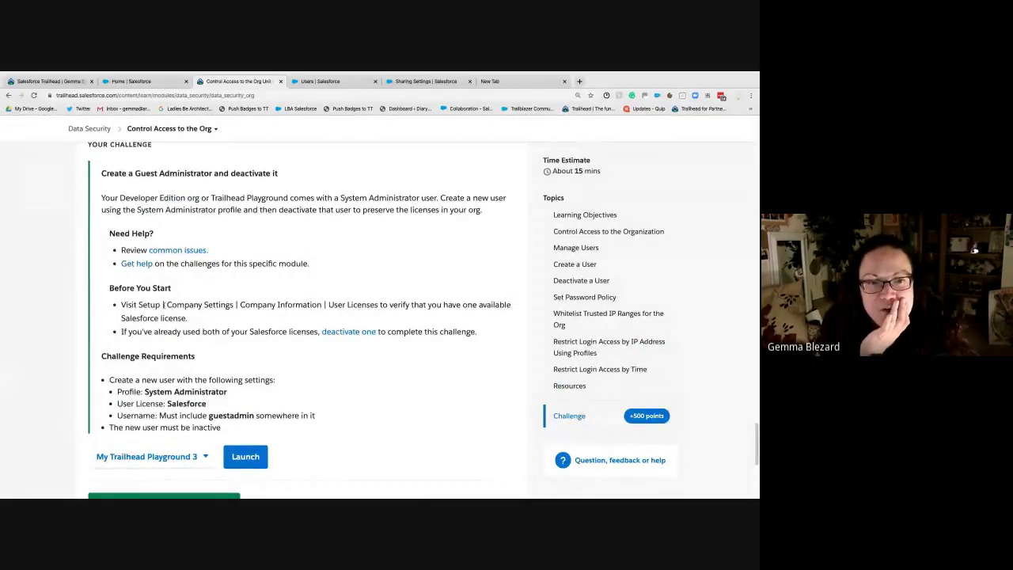
{"action": "scroll", "coordinate": [222, 354], "scroll_direction": "down", "scroll_amount": 1}
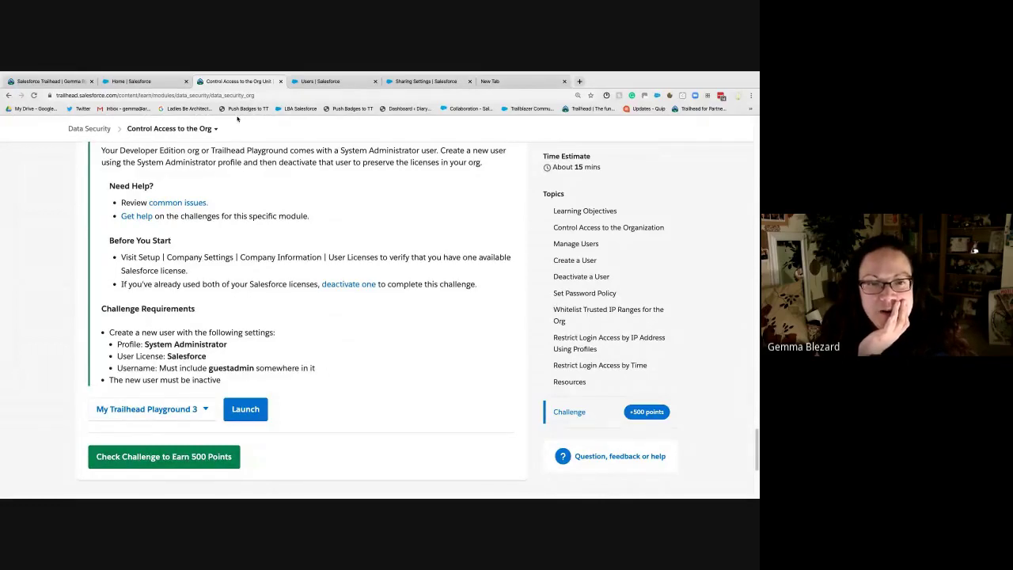
{"action": "double_click", "coordinate": [230, 368]}
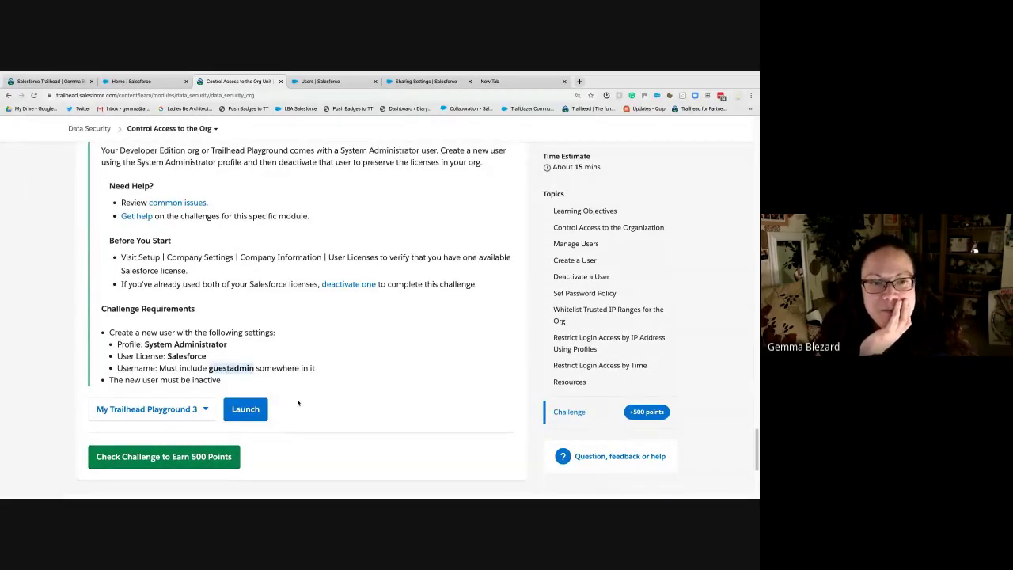
Step: On the New User form, enter the guestadmin username
{"action": "left_click", "coordinate": [324, 82]}
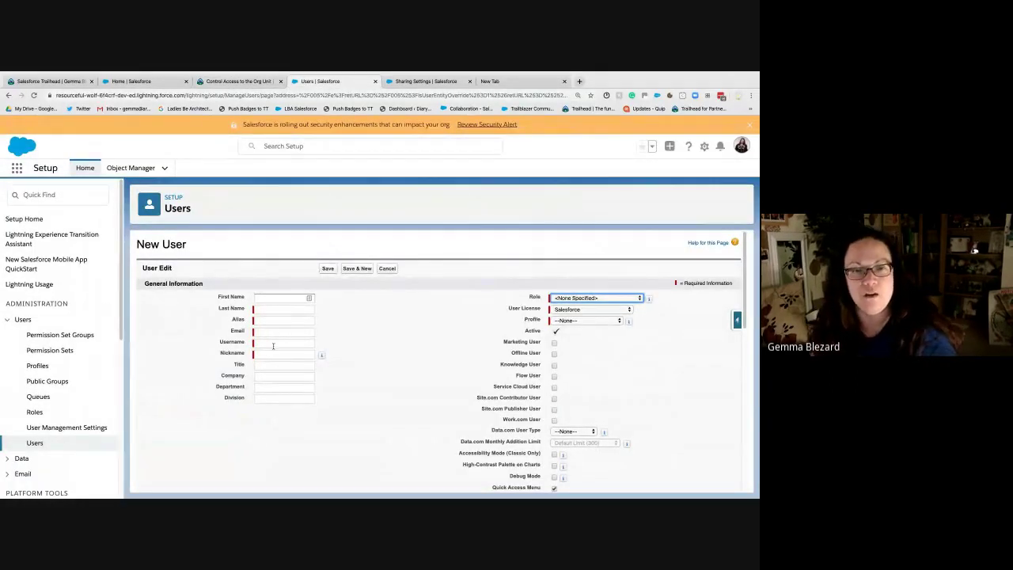
{"action": "left_click", "coordinate": [273, 343]}
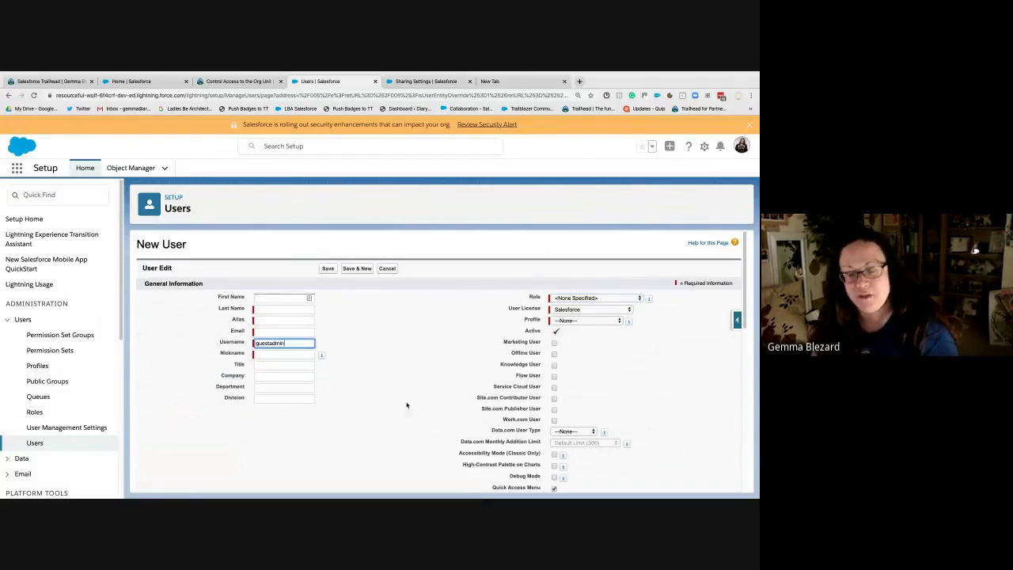
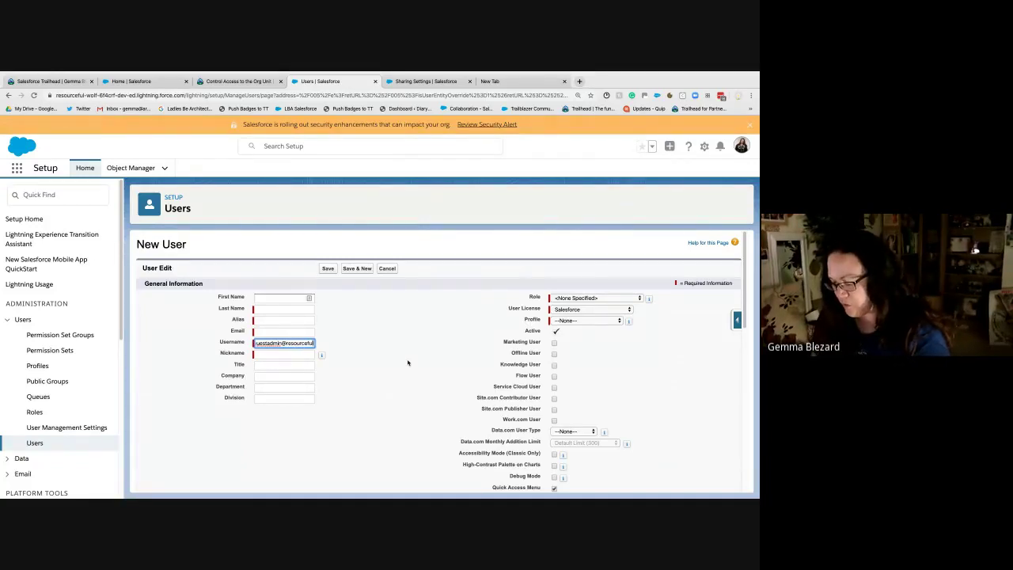
{"action": "key", "text": "Tab"}
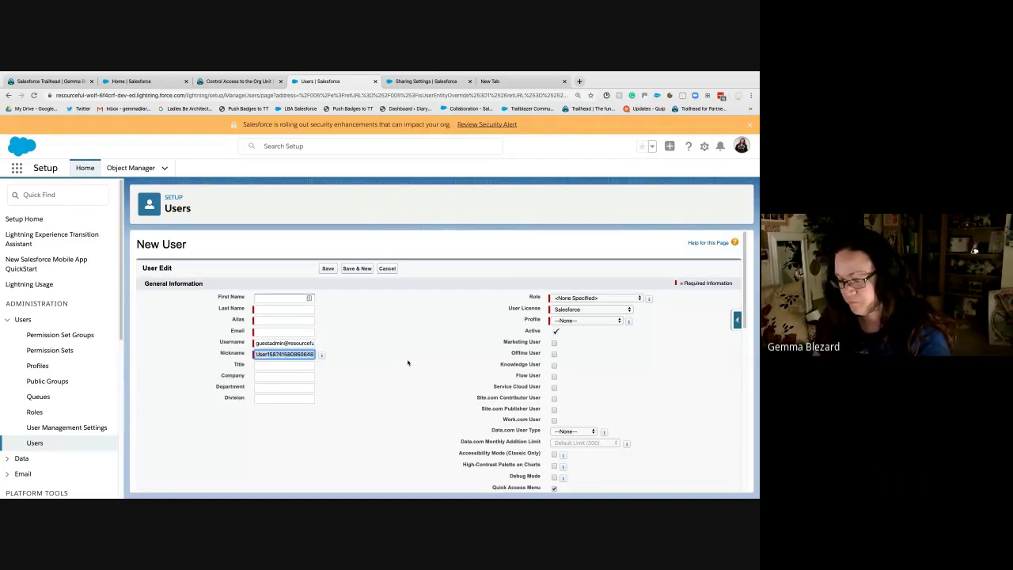
Step: Autofill the email and contact details, then clear the autofilled last name
{"action": "left_click", "coordinate": [259, 333]}
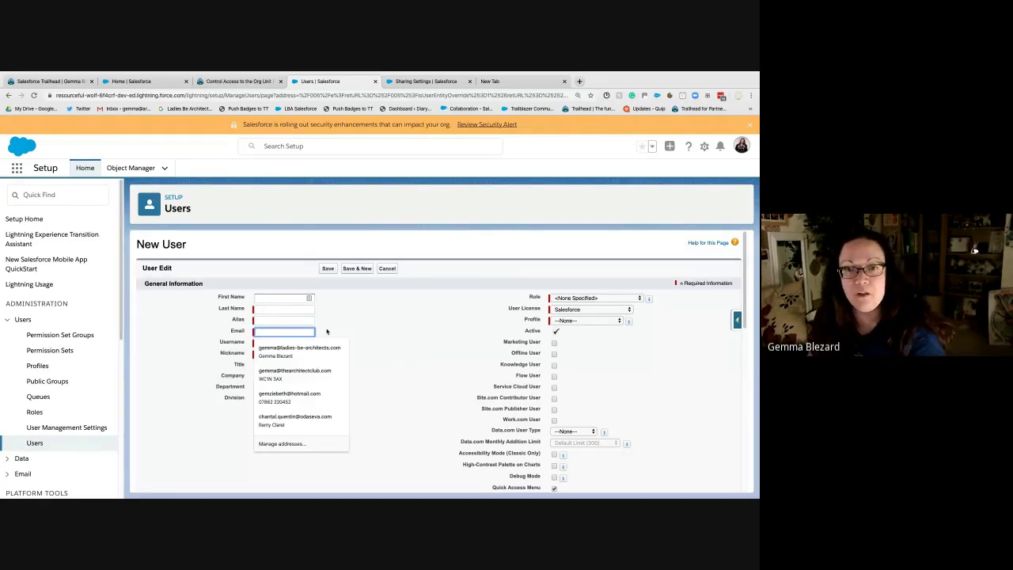
{"action": "left_click", "coordinate": [281, 348]}
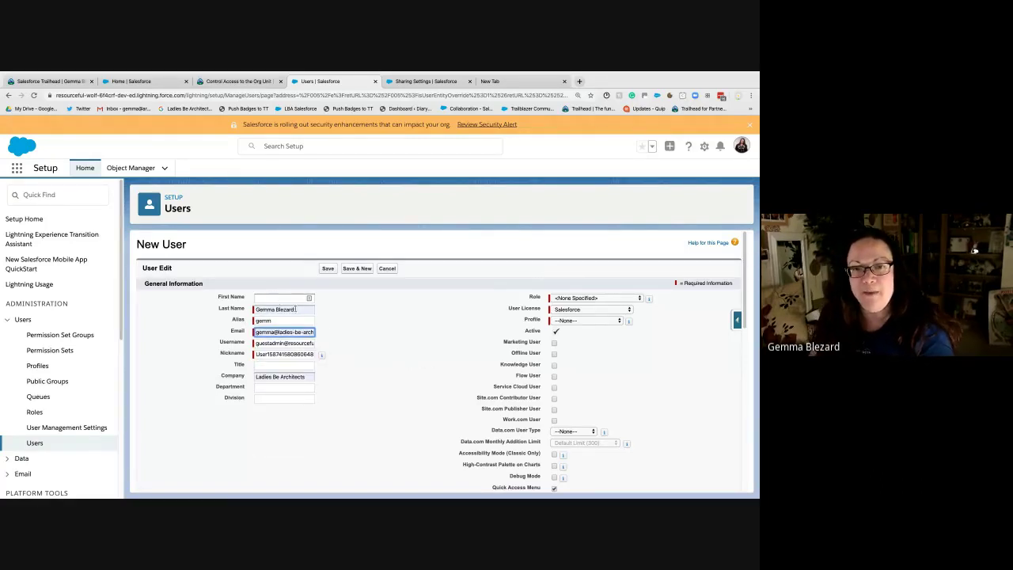
{"action": "left_click", "coordinate": [267, 309]}
{"action": "left_click_drag", "start_coordinate": [297, 308], "coordinate": [256, 309]}
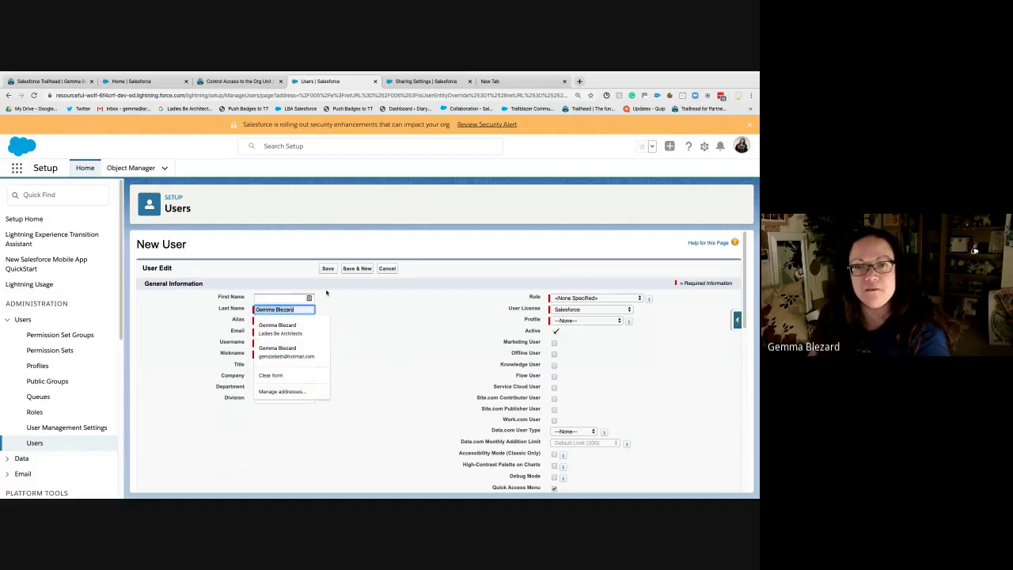
{"action": "key", "text": "BackSpace"}
Step: Enter the new user's first and last name, fixing a typo in the surname
{"action": "left_click", "coordinate": [290, 297]}
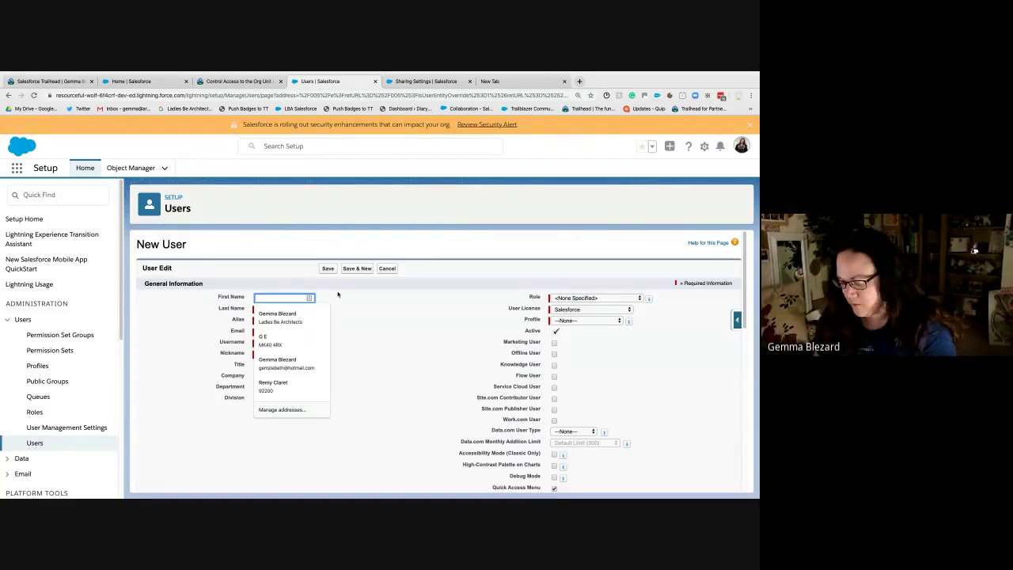
{"action": "type", "text": "Dae"}
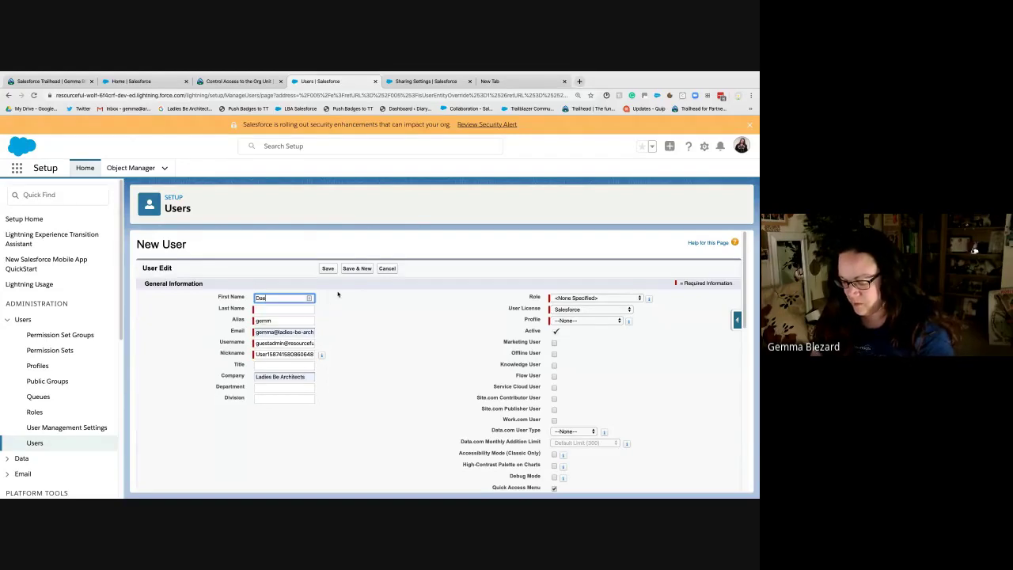
{"action": "type", "text": "nerys"}
{"action": "key", "text": "Tab"}
{"action": "type", "text": "Targaryen"}
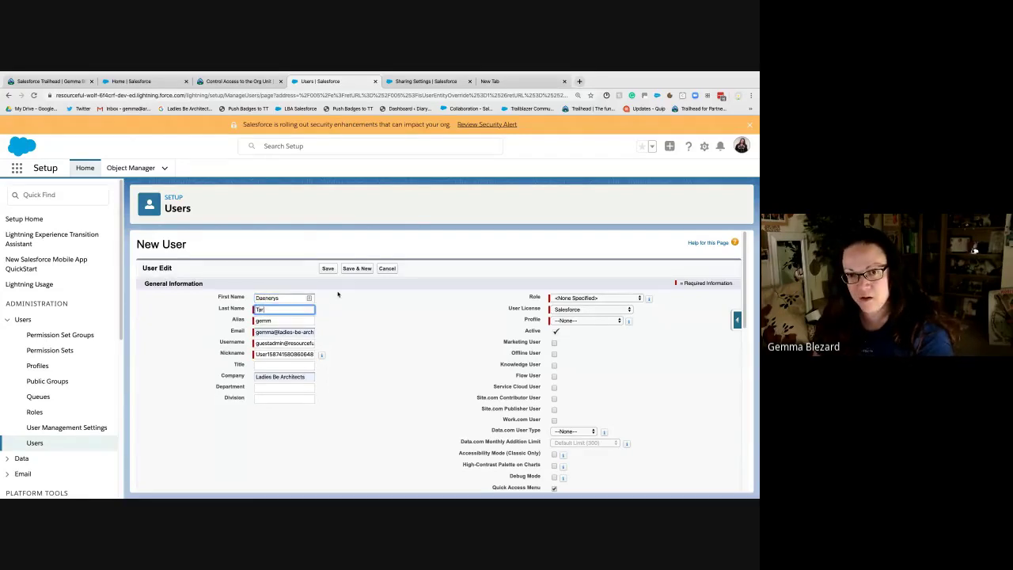
{"action": "key", "text": "BackSpace"}
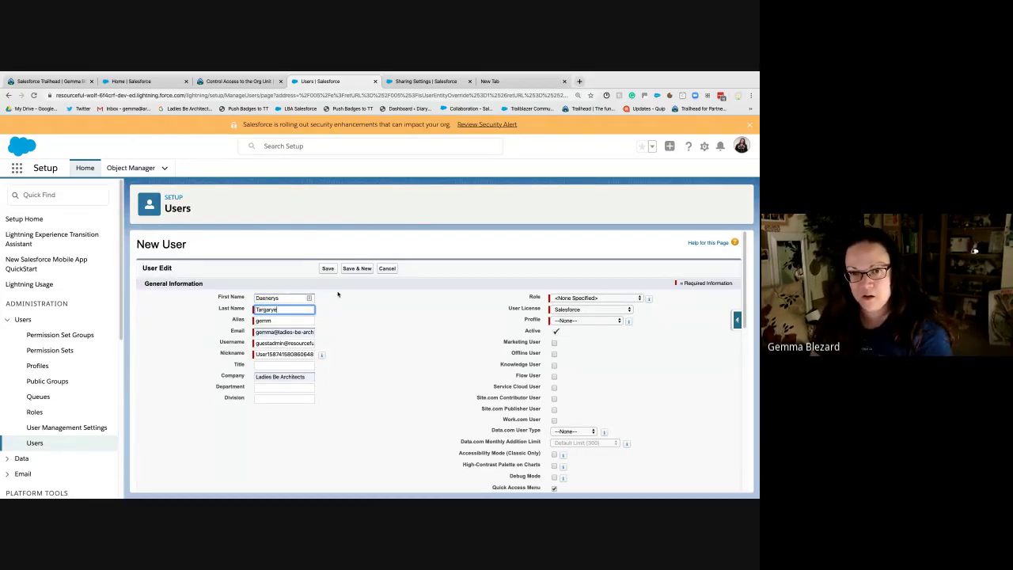
{"action": "type", "text": "n"}
{"action": "key", "text": "Tab"}
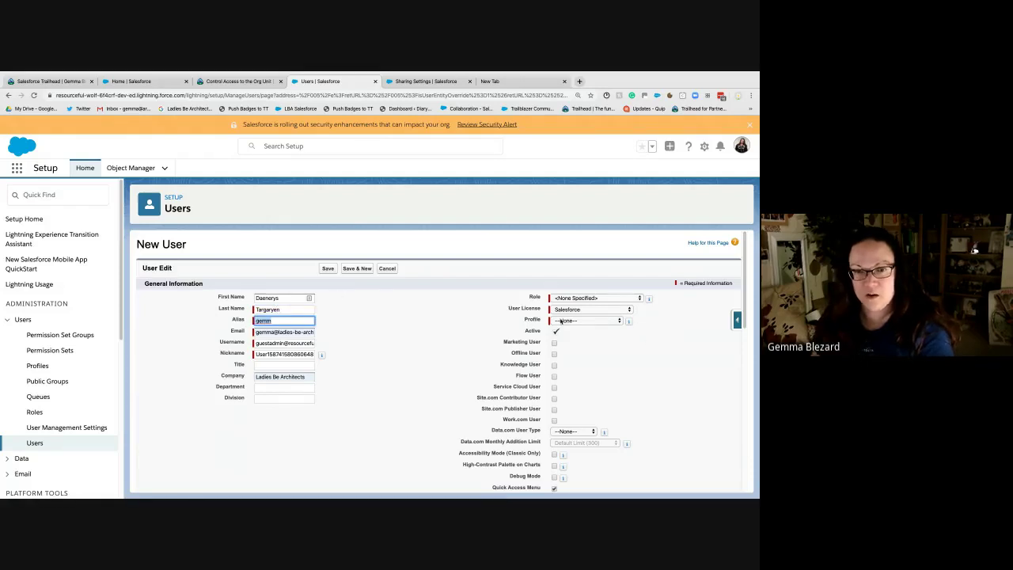
Step: Set Profile to System Administrator and Role to CEO, then save the user
{"action": "left_click", "coordinate": [560, 321]}
{"action": "left_click", "coordinate": [581, 385]}
{"action": "left_click", "coordinate": [585, 297]}
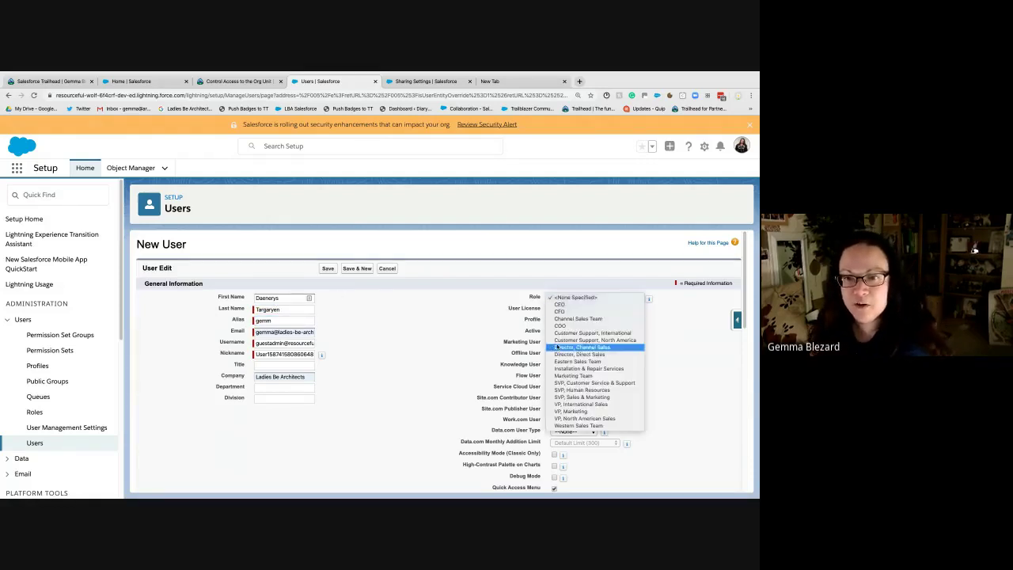
{"action": "left_click", "coordinate": [562, 304]}
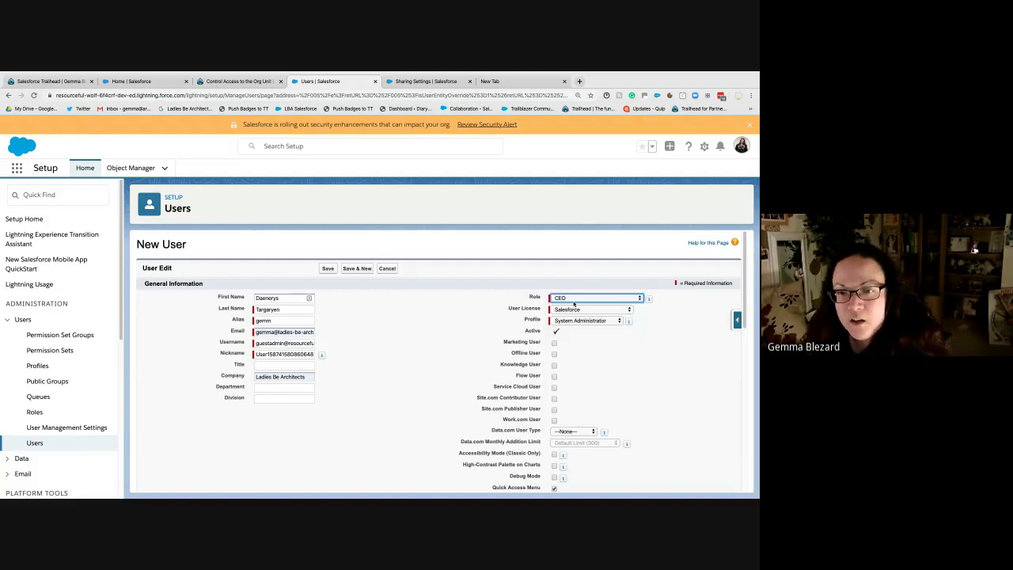
{"action": "left_click", "coordinate": [566, 389]}
{"action": "scroll", "coordinate": [446, 365], "scroll_direction": "down", "scroll_amount": 5}
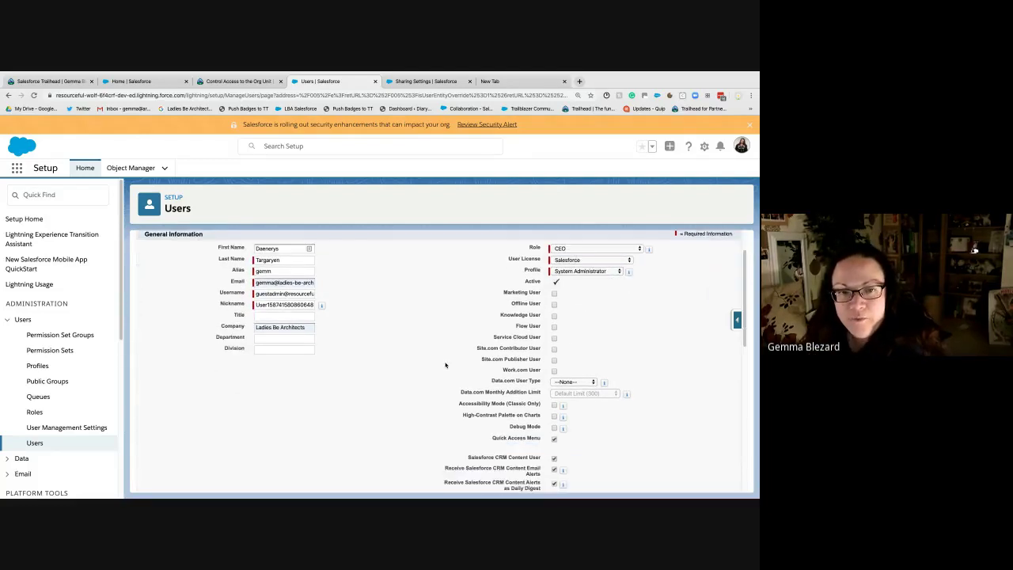
{"action": "scroll", "coordinate": [445, 365], "scroll_direction": "down", "scroll_amount": 5}
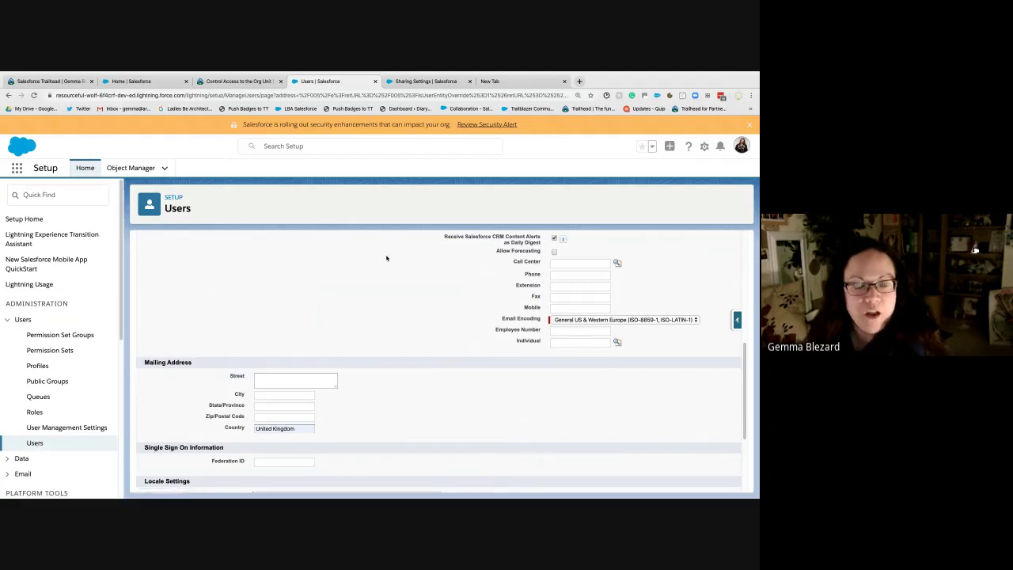
{"action": "scroll", "coordinate": [437, 342], "scroll_direction": "down", "scroll_amount": 3}
{"action": "scroll", "coordinate": [437, 342], "scroll_direction": "down", "scroll_amount": 1}
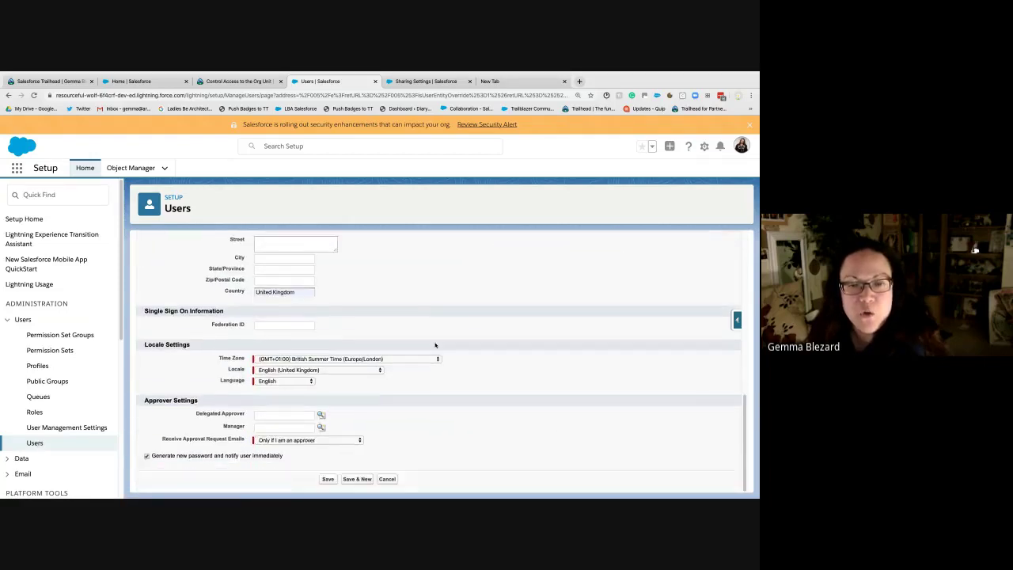
{"action": "left_click", "coordinate": [326, 478]}
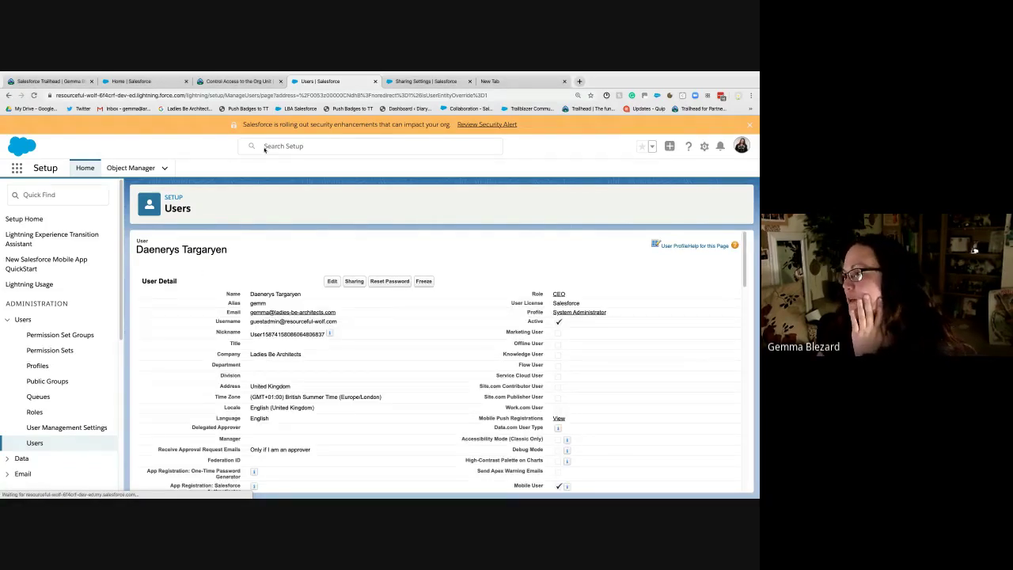
Step: Run Check Challenge on the Control Access to the Org challenge page
{"action": "left_click", "coordinate": [70, 83]}
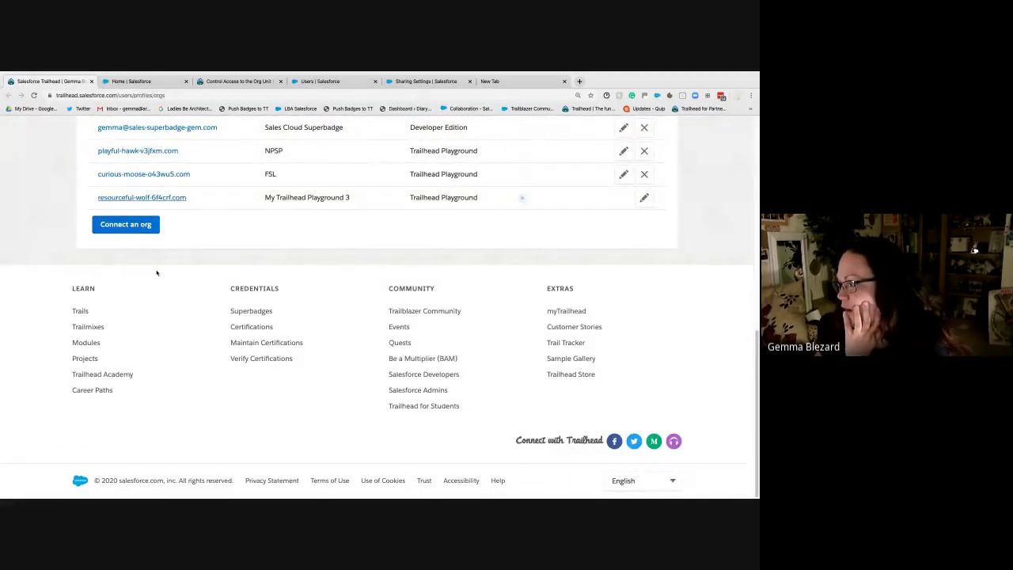
{"action": "left_click", "coordinate": [174, 80]}
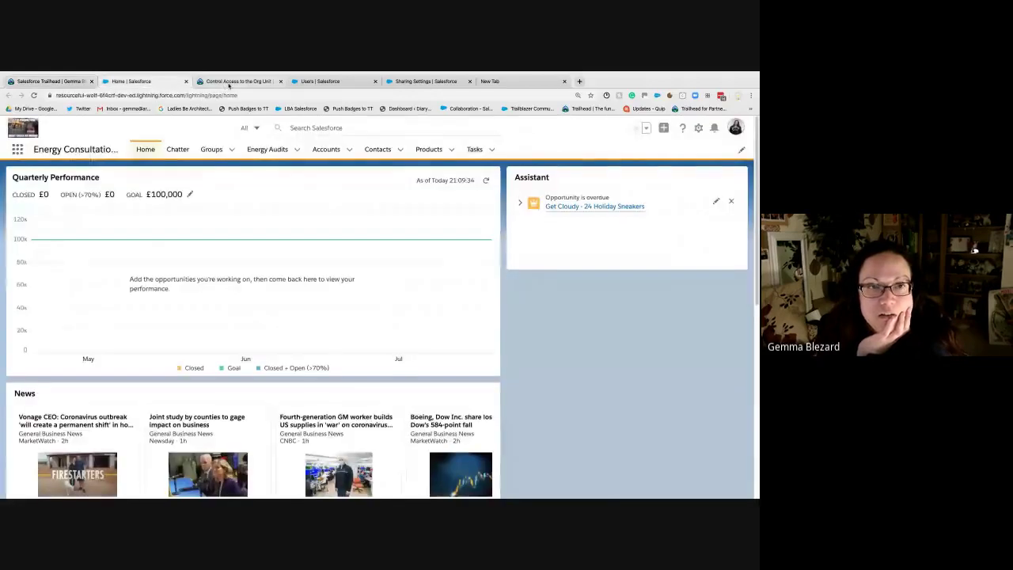
{"action": "left_click", "coordinate": [229, 82]}
{"action": "left_click", "coordinate": [171, 456]}
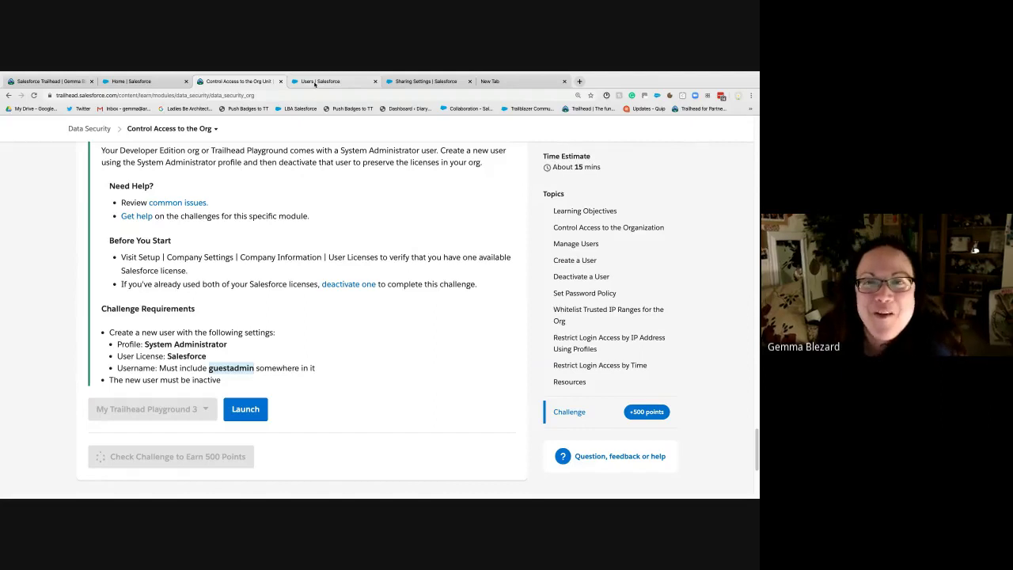
Step: Glance at the new user's details, then highlight the missing inactive guestadmin user error
{"action": "left_click", "coordinate": [316, 82]}
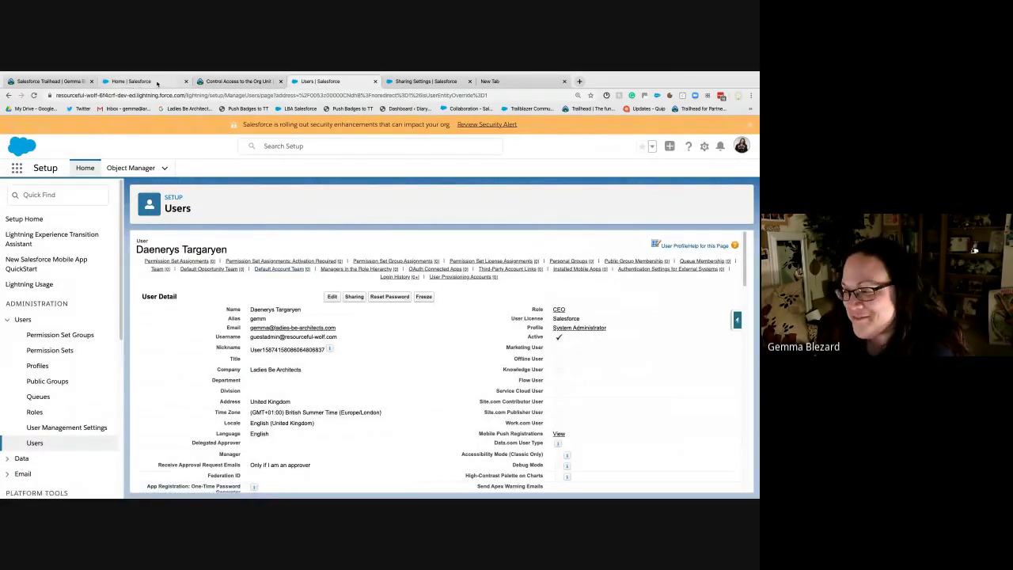
{"action": "left_click", "coordinate": [230, 82]}
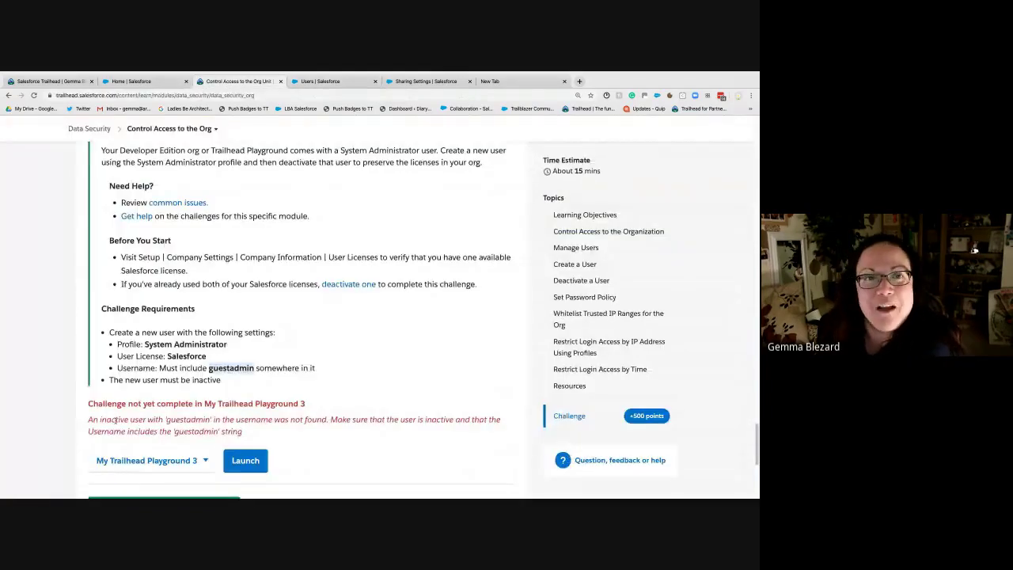
{"action": "left_click_drag", "start_coordinate": [88, 422], "coordinate": [203, 420]}
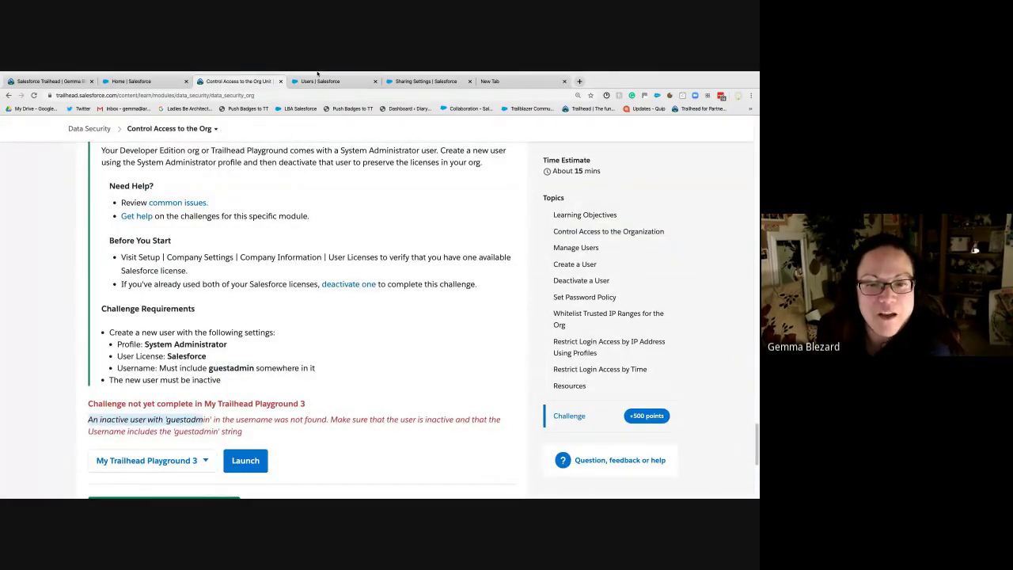
Step: Clear the guestadmin user's Active checkbox, accept the warning, save, and confirm the deactivation
{"action": "left_click", "coordinate": [340, 99]}
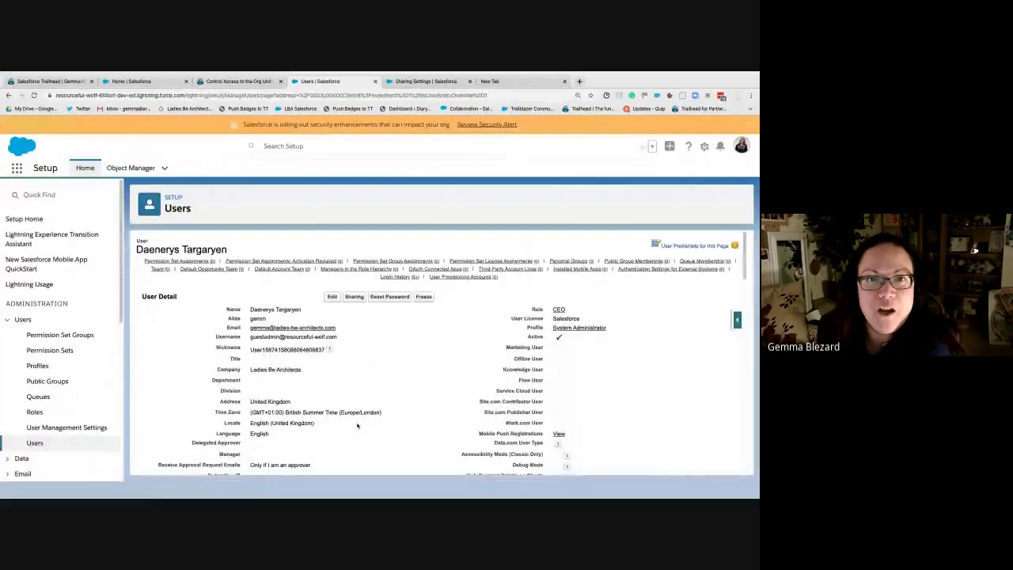
{"action": "left_click", "coordinate": [332, 295]}
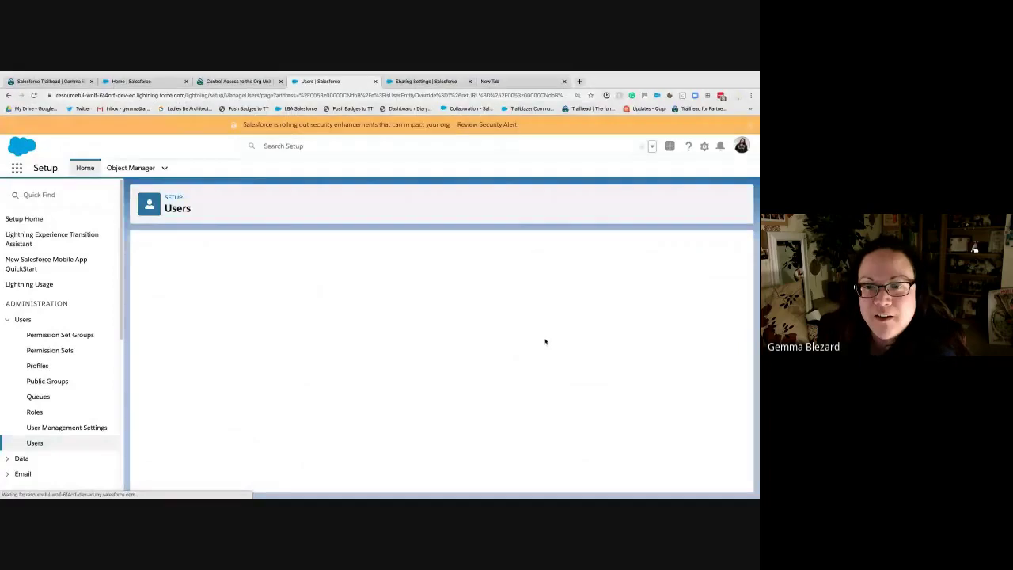
{"action": "left_click", "coordinate": [554, 335]}
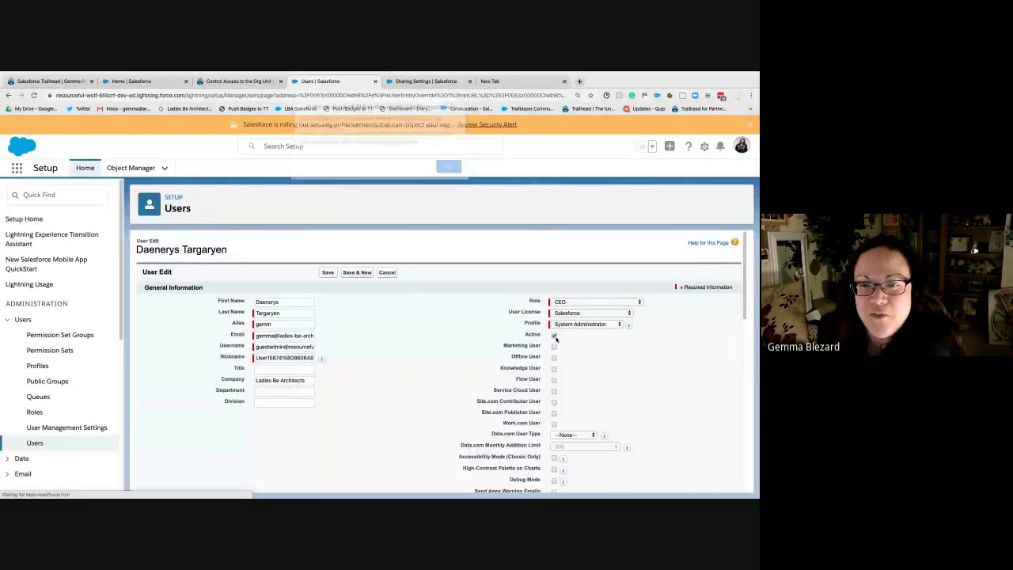
{"action": "left_click", "coordinate": [449, 171]}
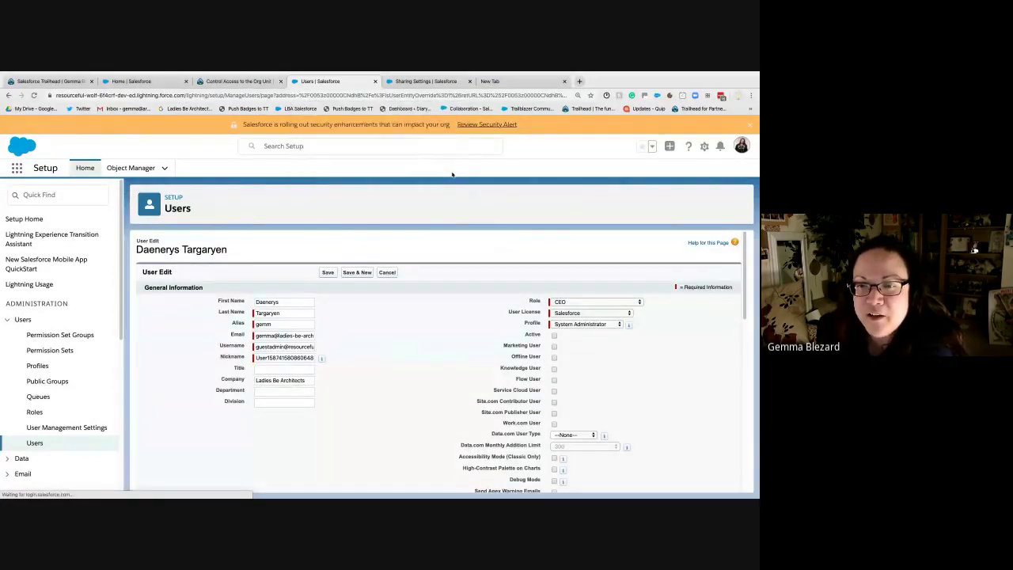
{"action": "left_click", "coordinate": [332, 273]}
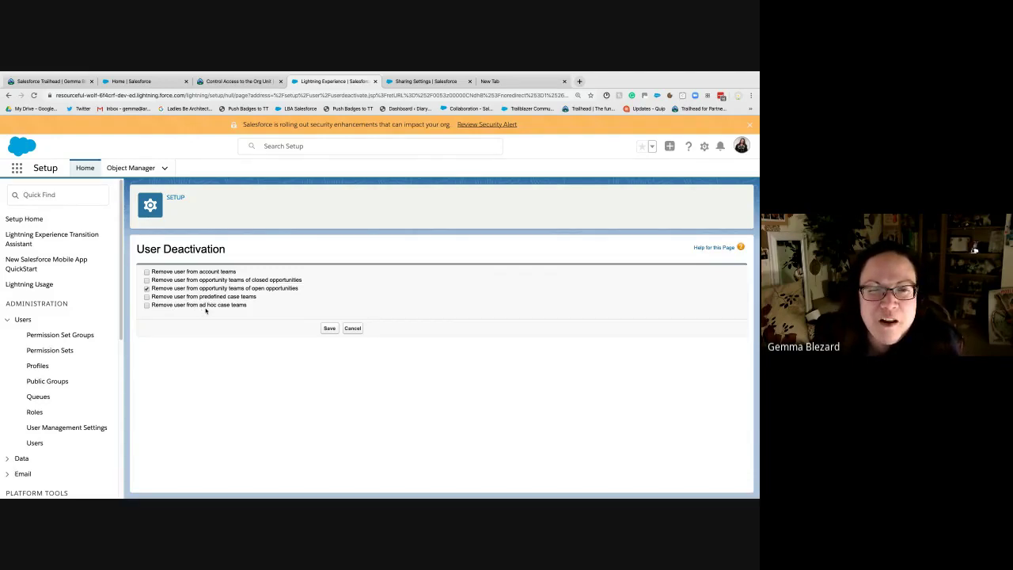
{"action": "left_click", "coordinate": [329, 328]}
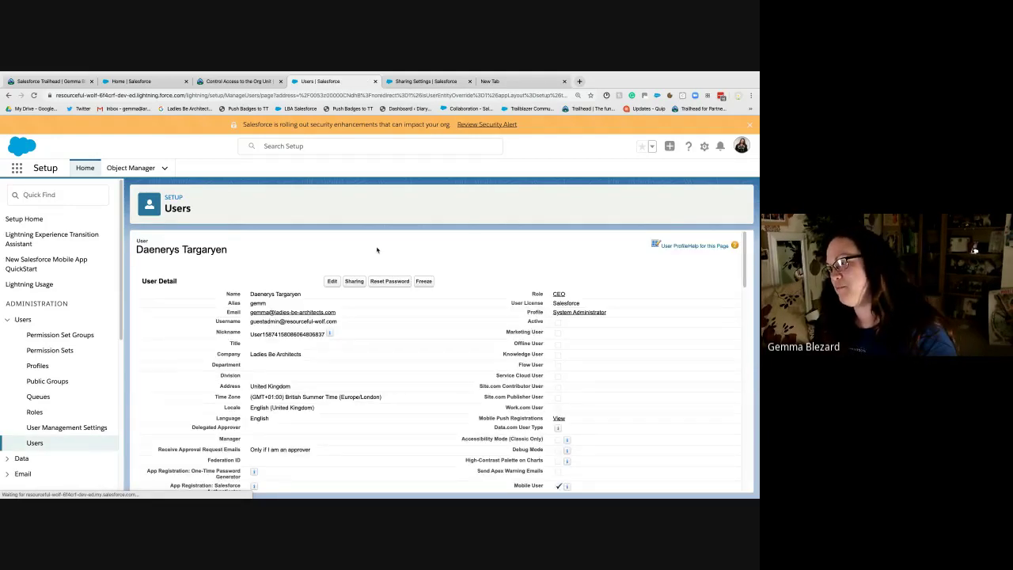
Step: Re-run the Trailhead Control Access challenge check for 500 points
{"action": "left_click", "coordinate": [216, 82]}
{"action": "scroll", "coordinate": [221, 417], "scroll_direction": "down", "scroll_amount": 3}
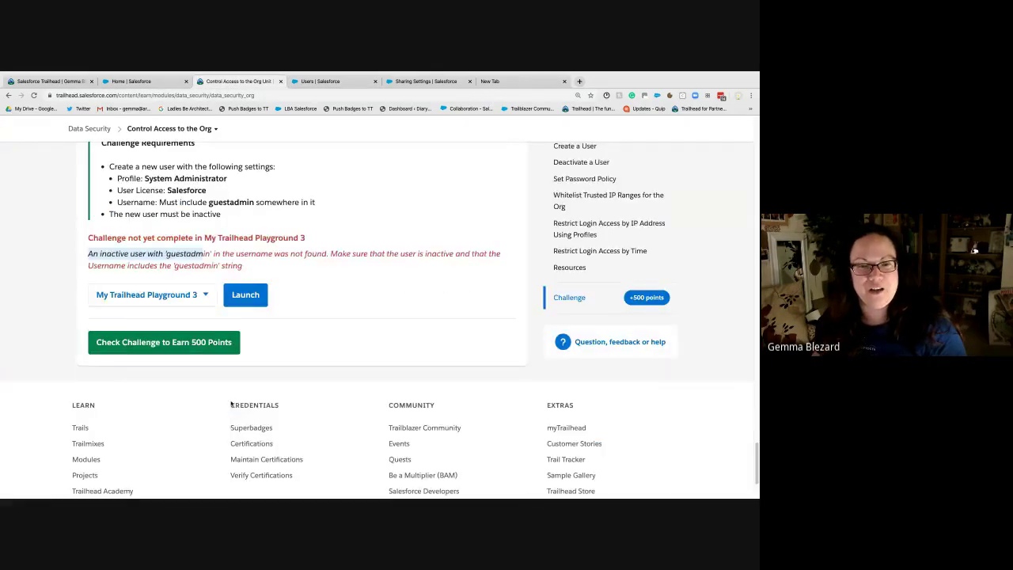
{"action": "left_click", "coordinate": [163, 341]}
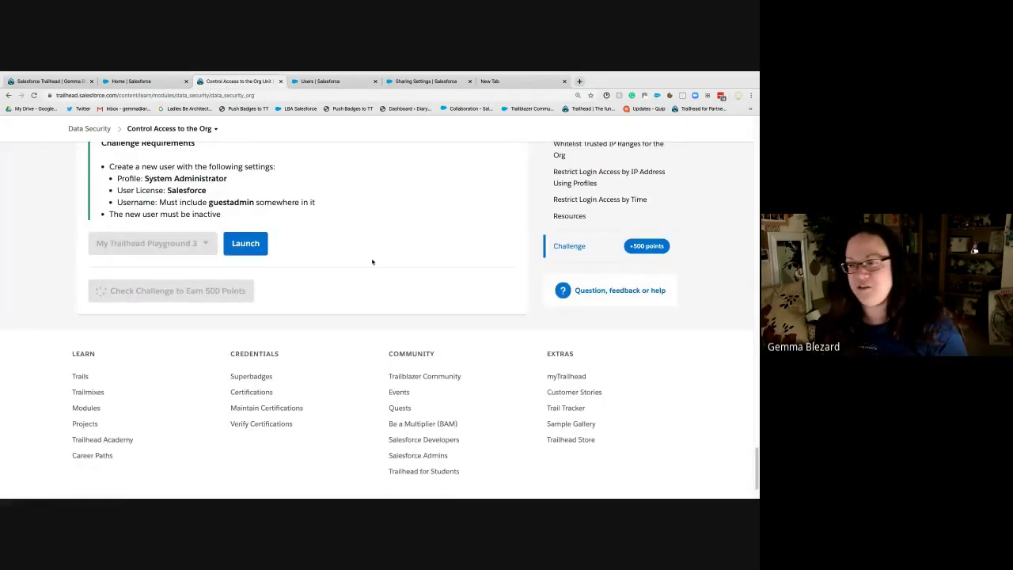
Step: Change the guestadmin user's Active checkbox again and accept the deactivation warning
{"action": "left_click", "coordinate": [325, 82]}
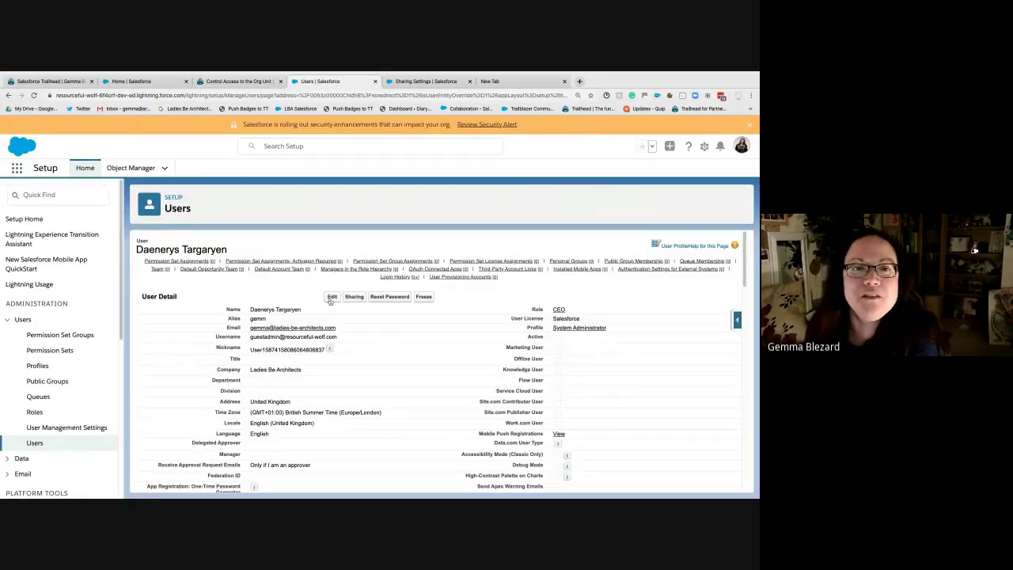
{"action": "left_click", "coordinate": [332, 297]}
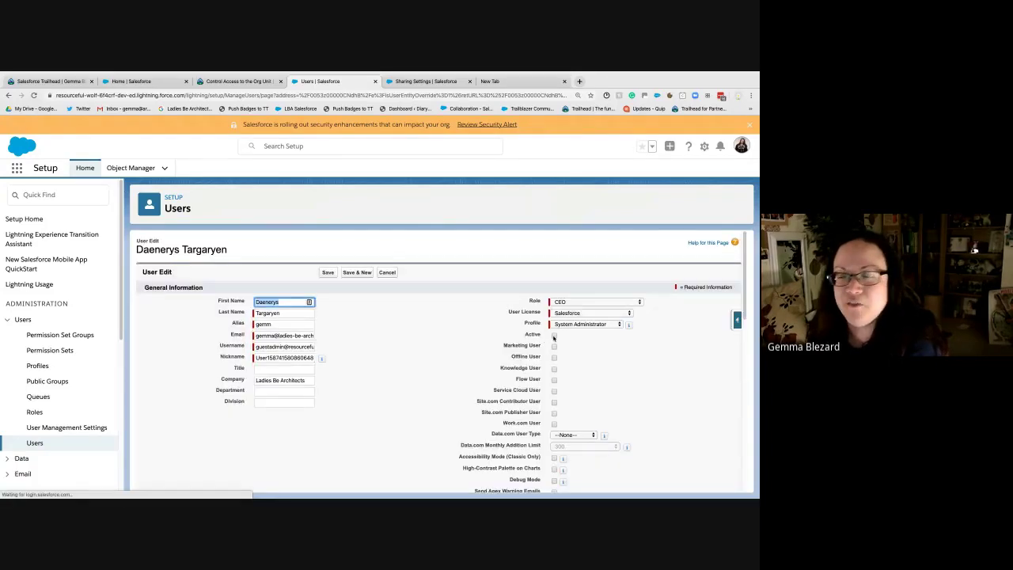
{"action": "left_click", "coordinate": [553, 336]}
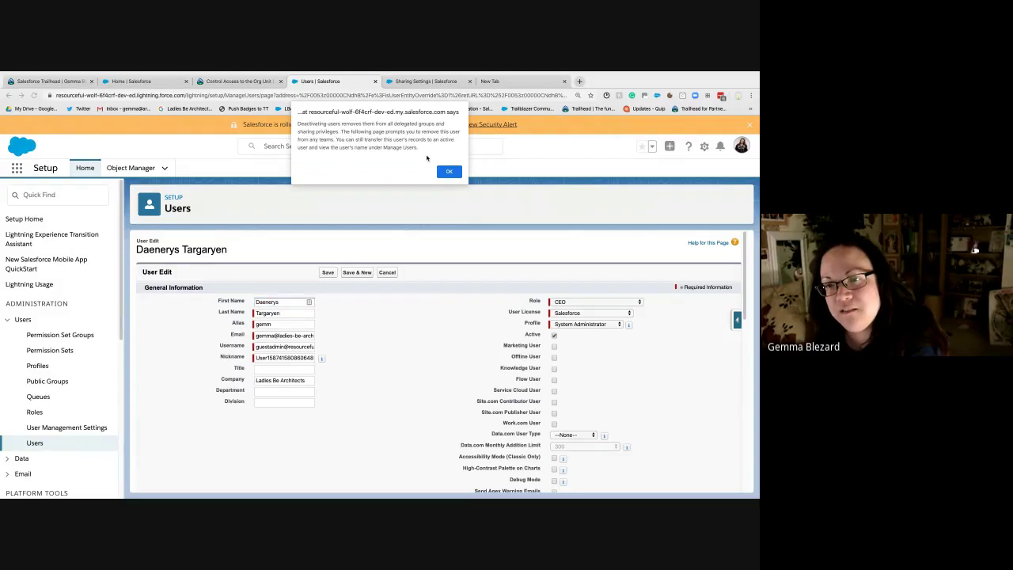
{"action": "left_click", "coordinate": [449, 171]}
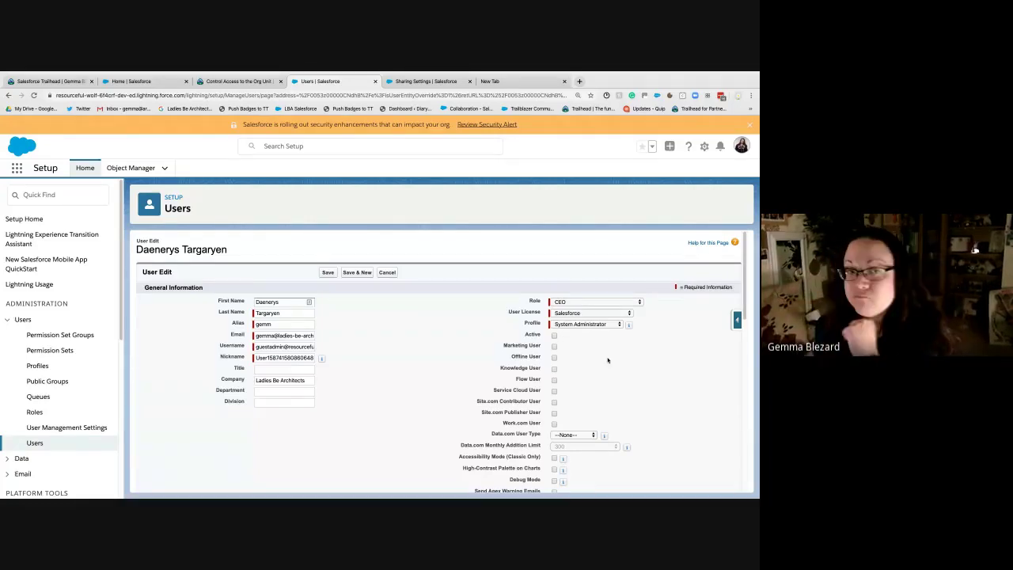
{"action": "left_click", "coordinate": [238, 81]}
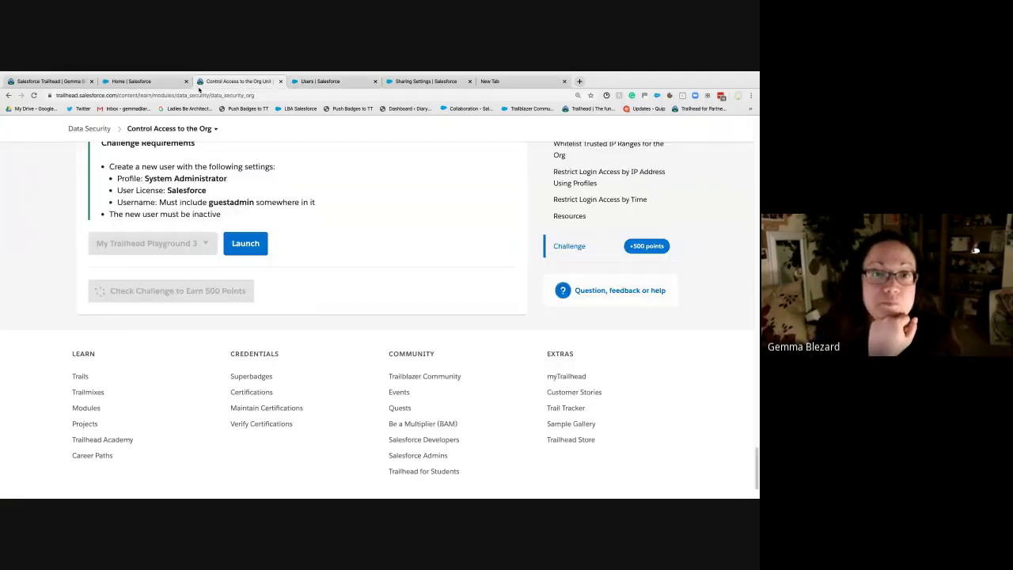